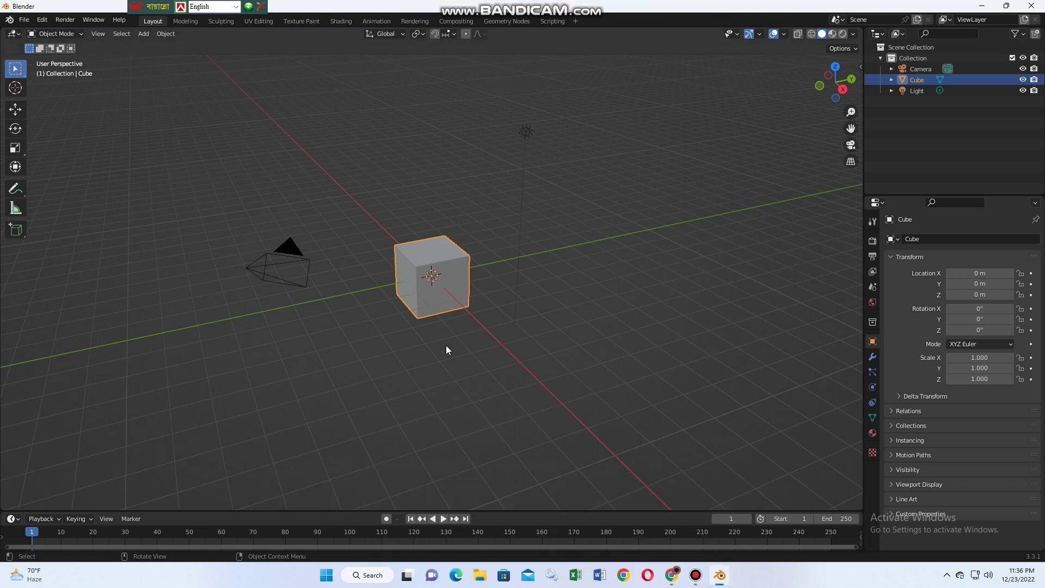
Step: Raise the default cube above the grid and flatten it along Z into a thin slab
{"action": "key", "text": "g"}
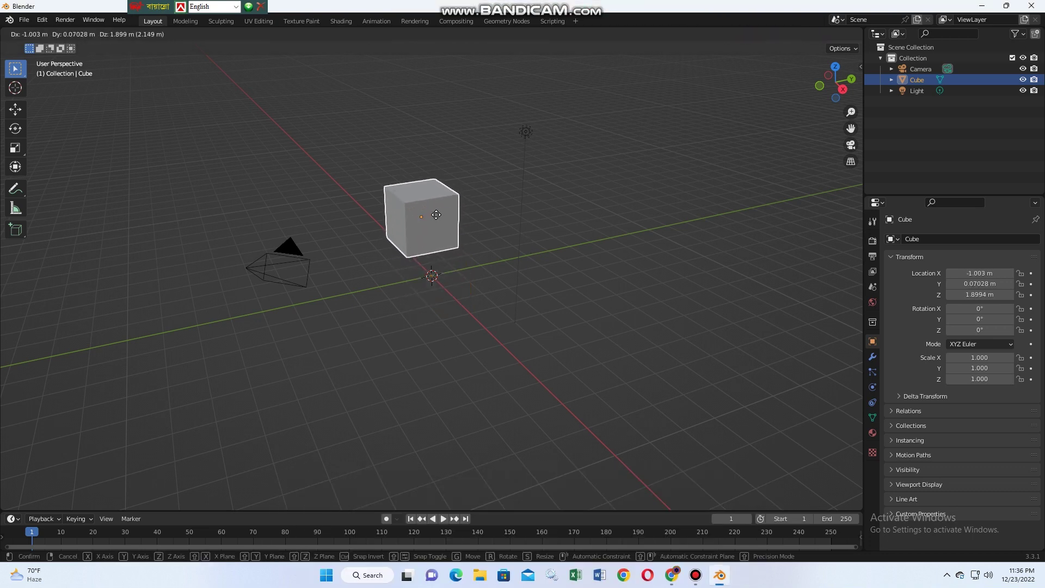
{"action": "left_click", "coordinate": [436, 216]}
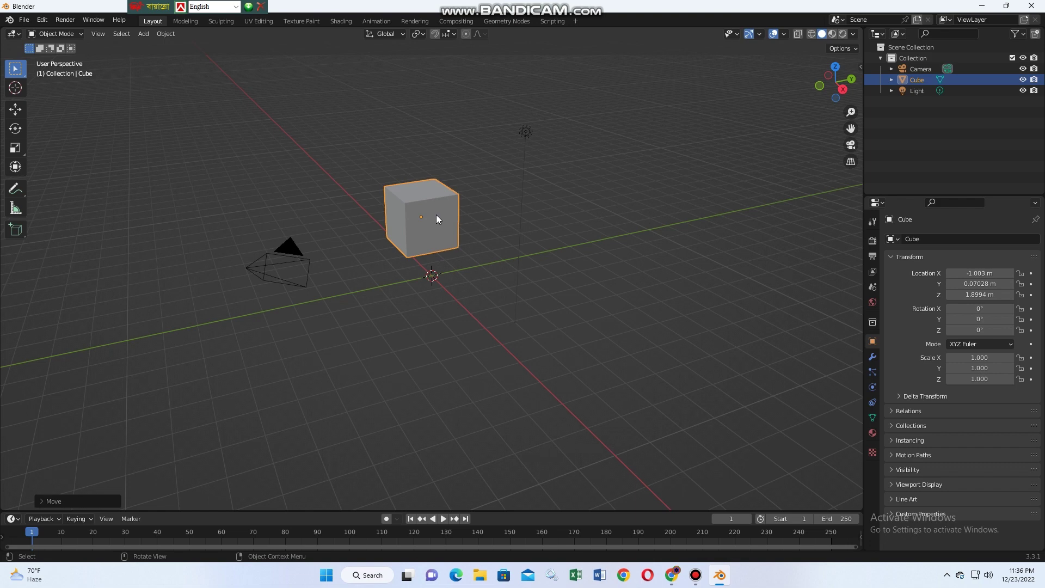
{"action": "key", "text": "s"}
{"action": "key", "text": "z"}
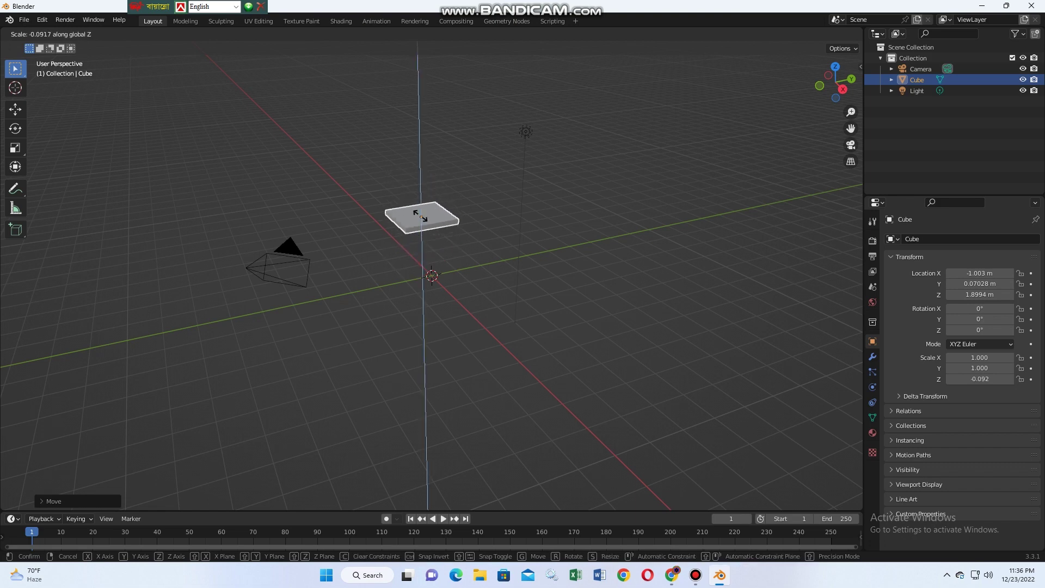
{"action": "left_click", "coordinate": [420, 216]}
Step: Enlarge the slab, narrow its Y depth and scale it to about 8.5 × 5.004 × 0.779
{"action": "key", "text": "s"}
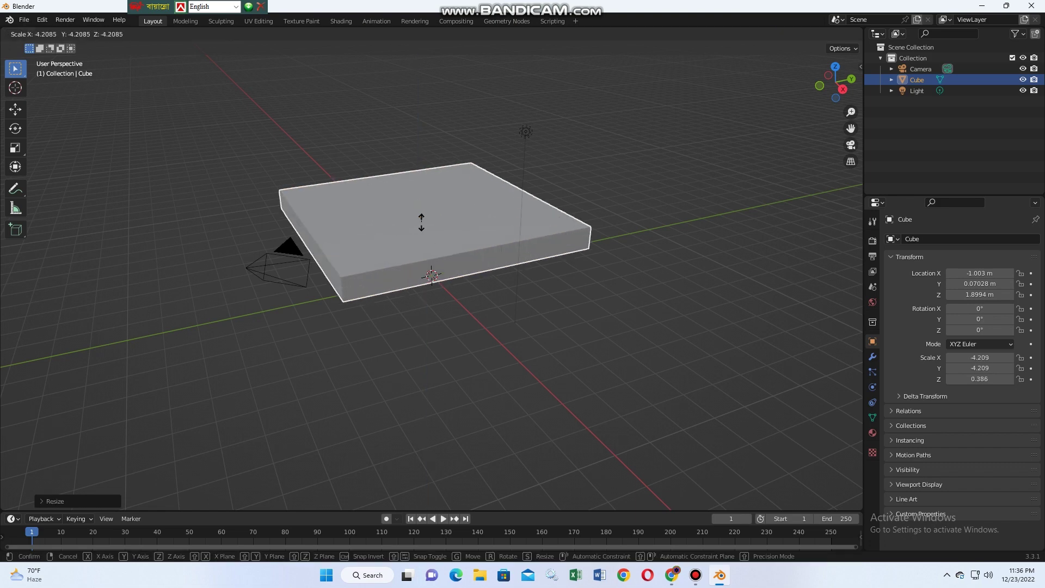
{"action": "left_click", "coordinate": [421, 222]}
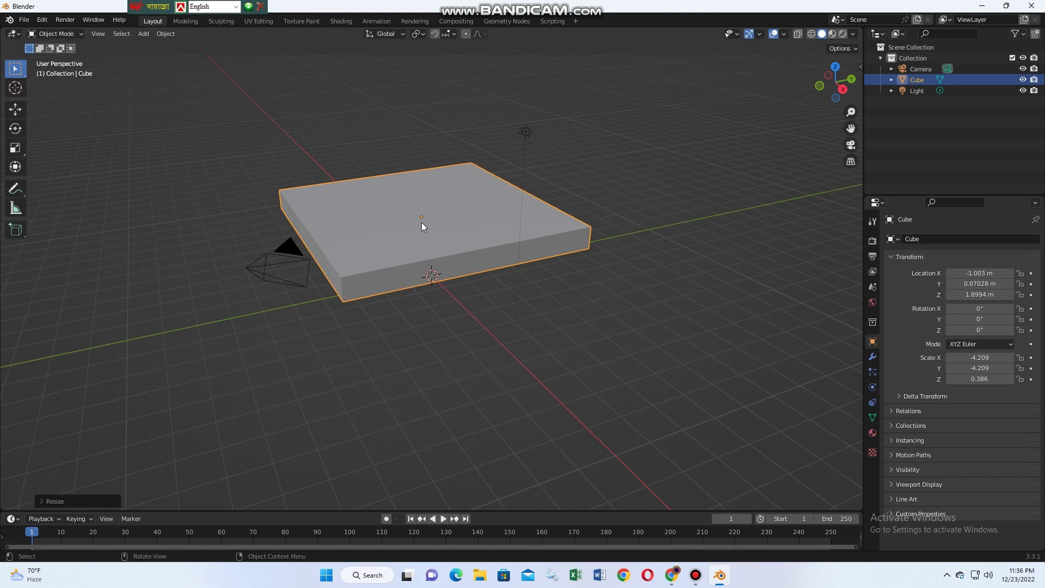
{"action": "key", "text": "s"}
{"action": "key", "text": "y"}
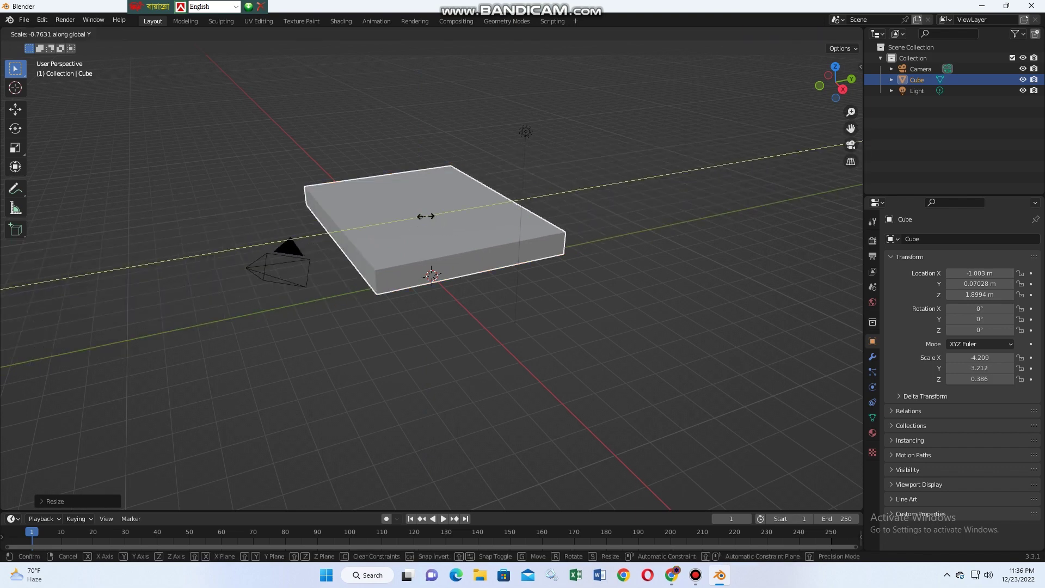
{"action": "left_click", "coordinate": [424, 217]}
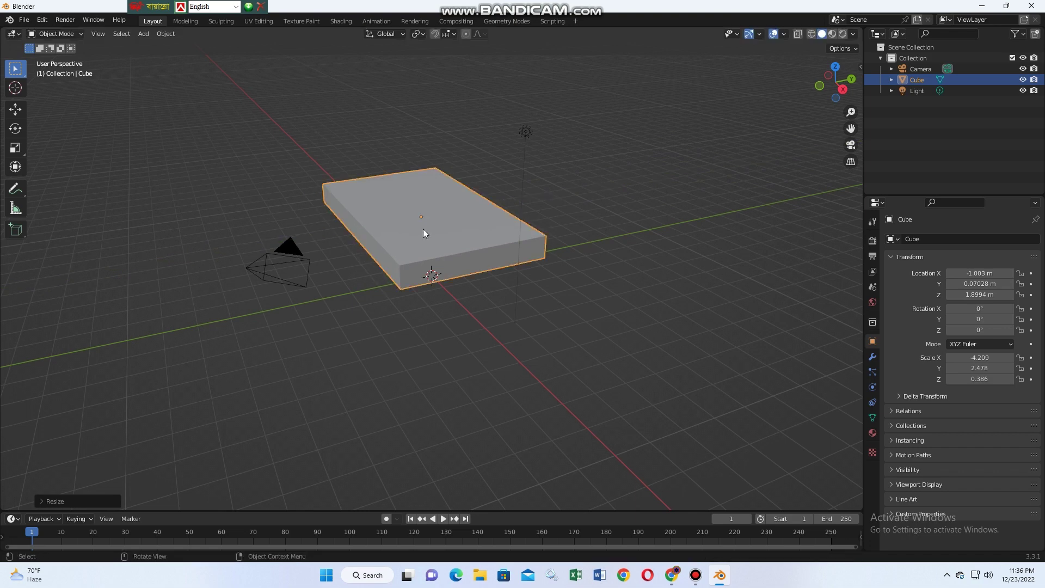
{"action": "mouse_move", "coordinate": [423, 229]}
{"action": "middle_mouse_down"}
{"action": "mouse_move", "coordinate": [506, 216]}
{"action": "mouse_move", "coordinate": [517, 189]}
{"action": "mouse_move", "coordinate": [519, 253]}
{"action": "middle_mouse_up"}
{"action": "key", "text": "s"}
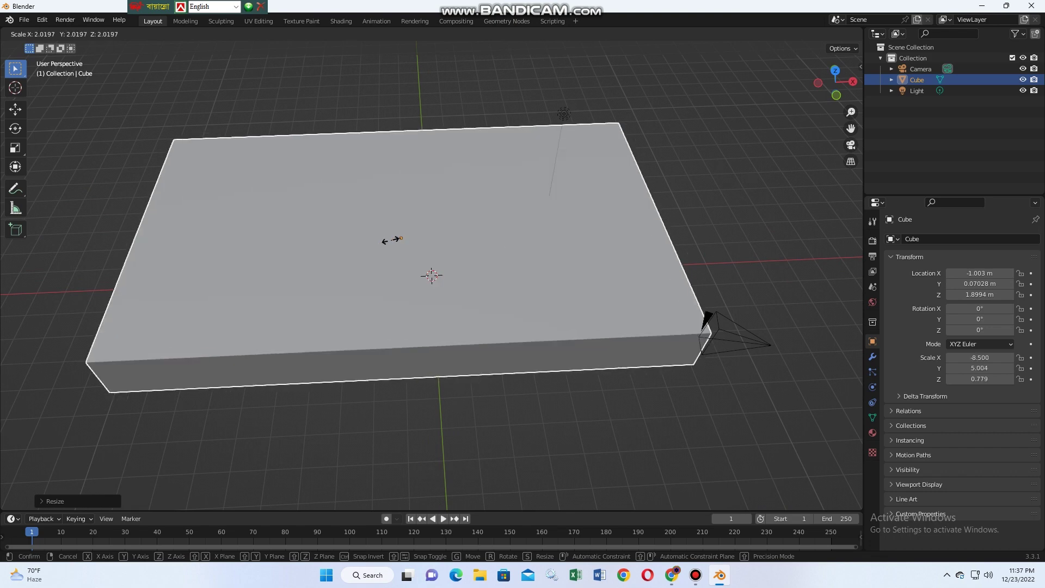
{"action": "left_click", "coordinate": [392, 240]}
{"action": "mouse_move", "coordinate": [390, 240]}
{"action": "middle_mouse_down"}
{"action": "mouse_move", "coordinate": [400, 198]}
{"action": "mouse_move", "coordinate": [384, 174]}
{"action": "mouse_move", "coordinate": [398, 247]}
{"action": "middle_mouse_up"}
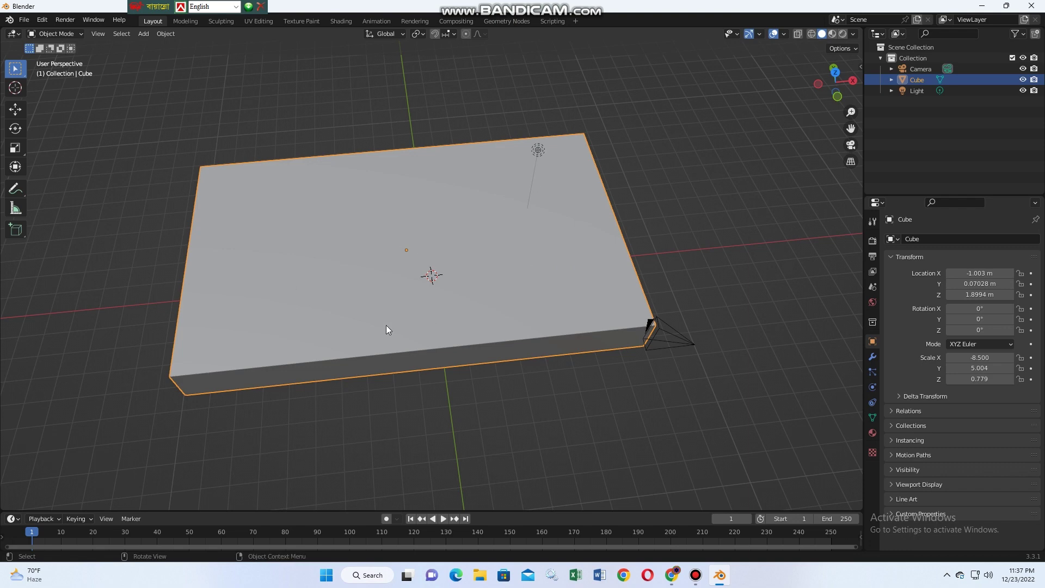
{"action": "scroll", "coordinate": [387, 329], "scroll_direction": "down", "scroll_amount": 2}
Step: In Edit Mode, add two loop cuts slid close to the slab's front and back edges
{"action": "key", "text": "Tab"}
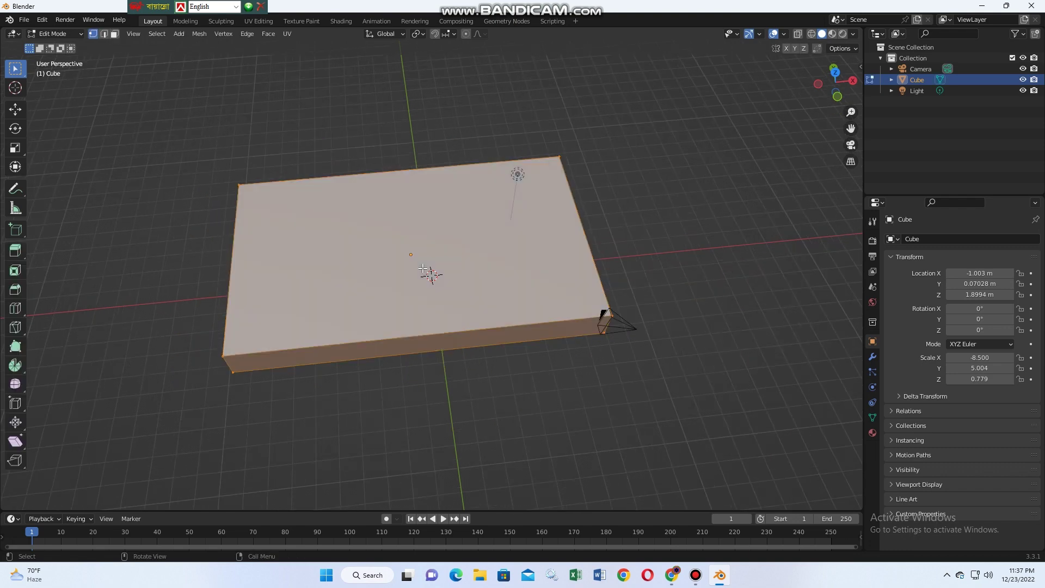
{"action": "key", "text": "ctrl+r"}
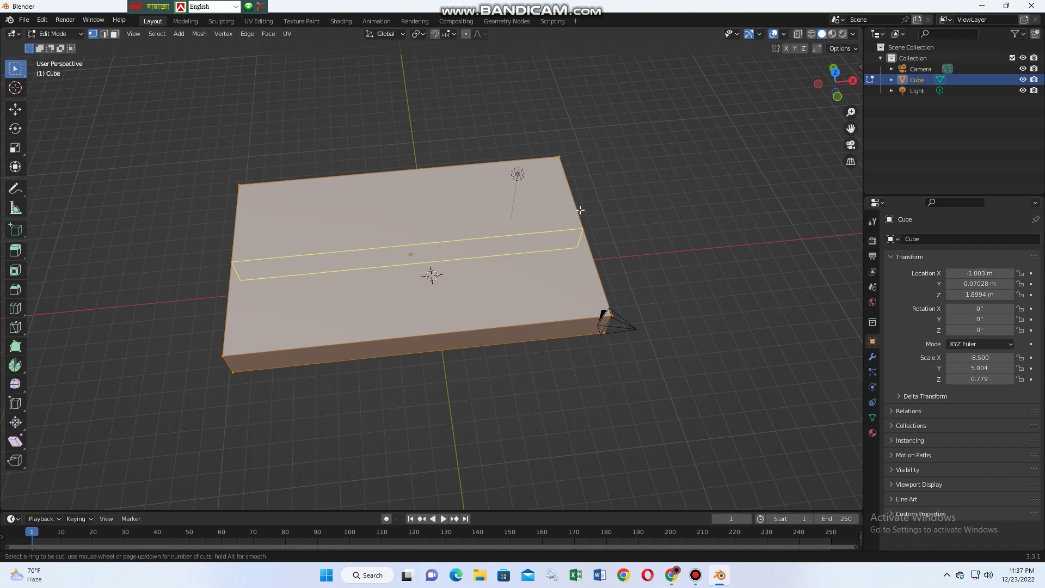
{"action": "left_click", "coordinate": [549, 196]}
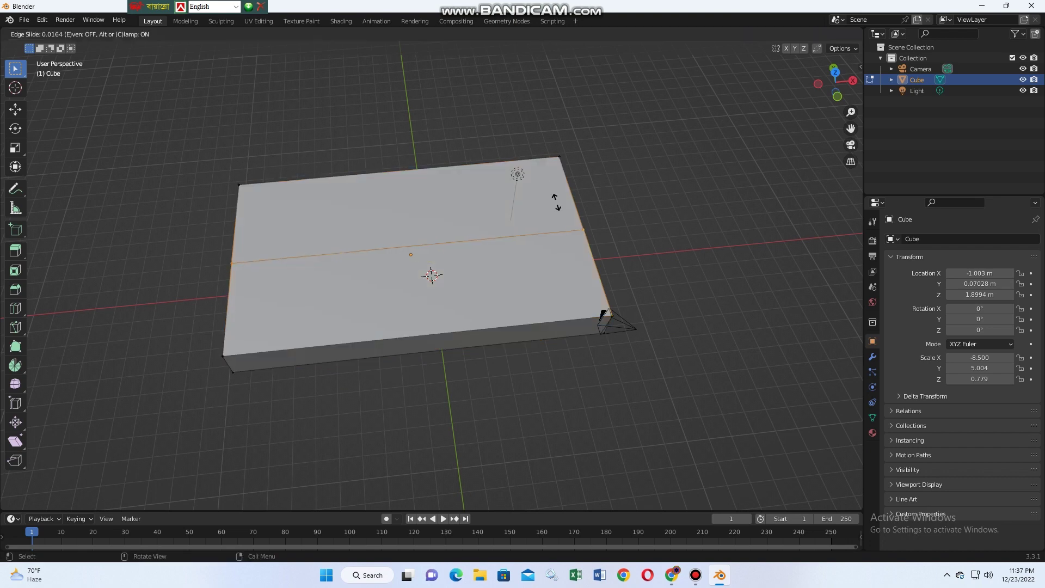
{"action": "left_click", "coordinate": [567, 259]}
{"action": "key", "text": "ctrl+r"}
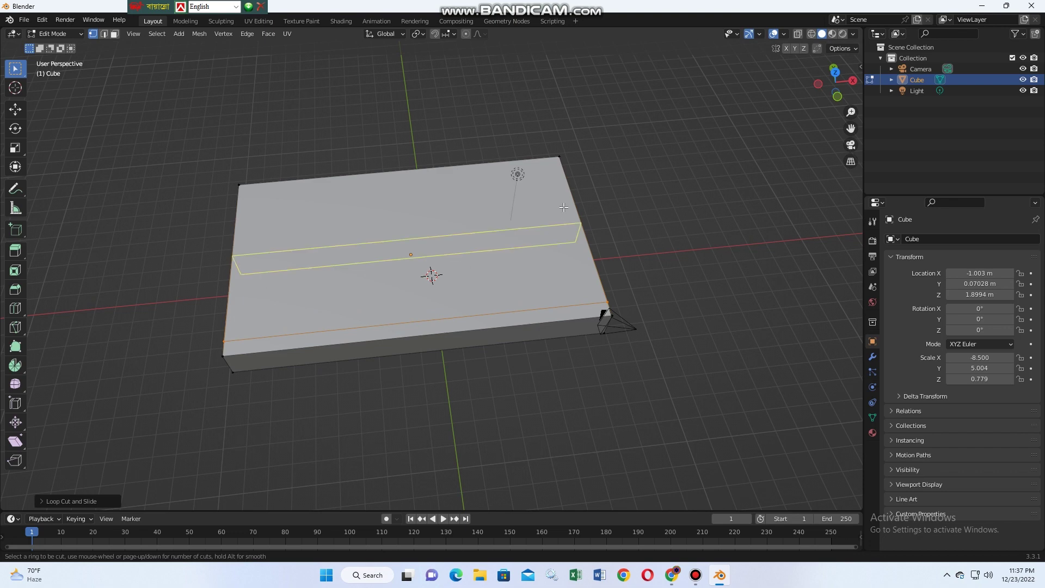
{"action": "left_click", "coordinate": [550, 192]}
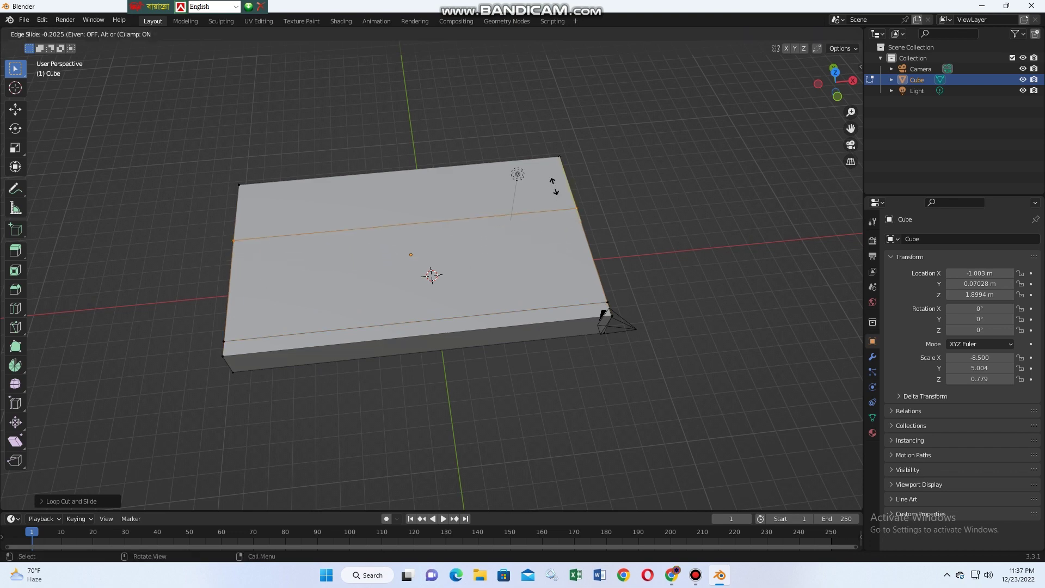
{"action": "left_click", "coordinate": [548, 143]}
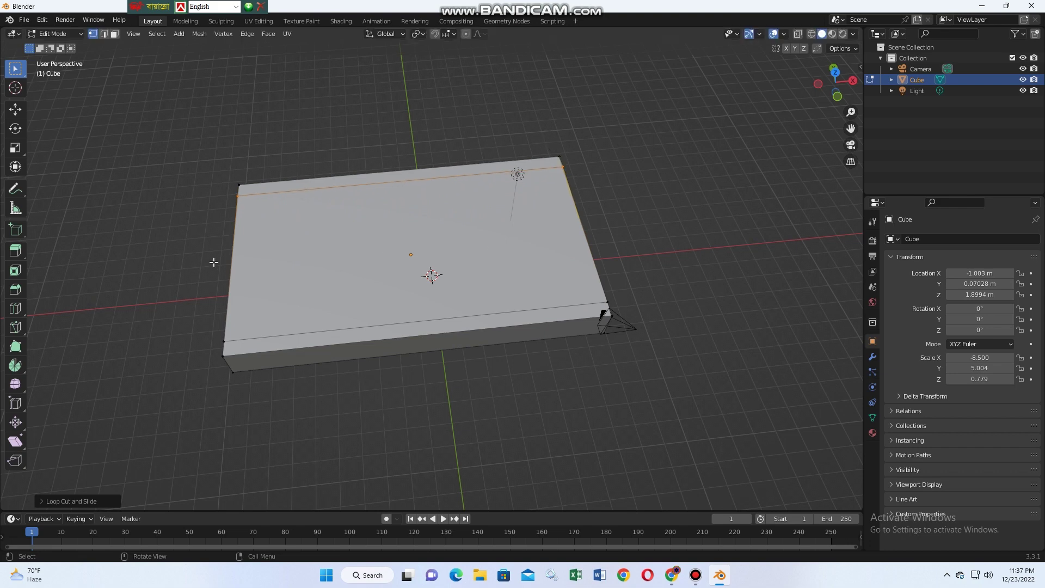
Step: Add two crosswise loop cuts slid close to the slab's right and left edges
{"action": "key", "text": "ctrl+r"}
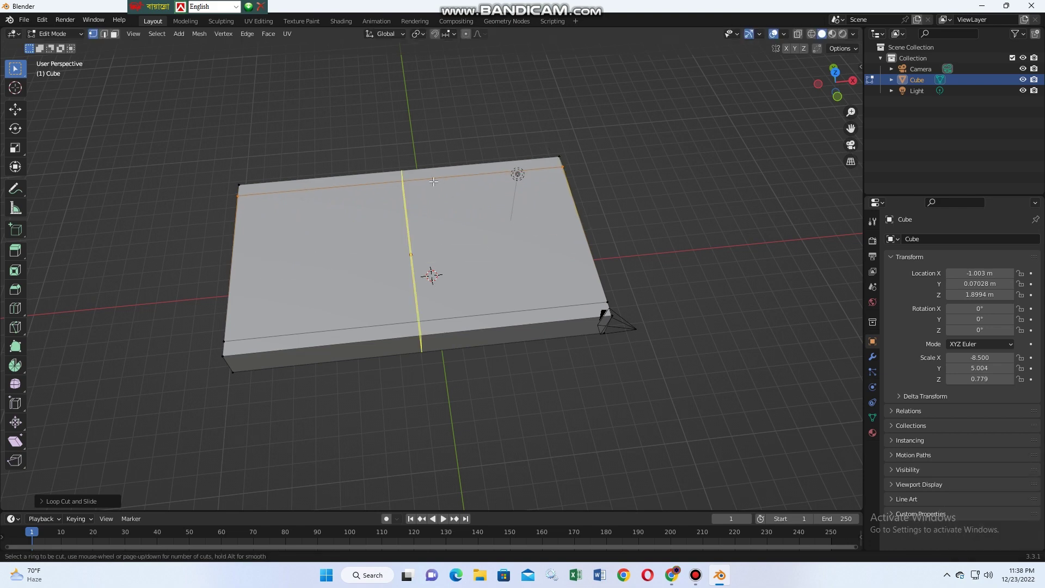
{"action": "left_click", "coordinate": [434, 181]}
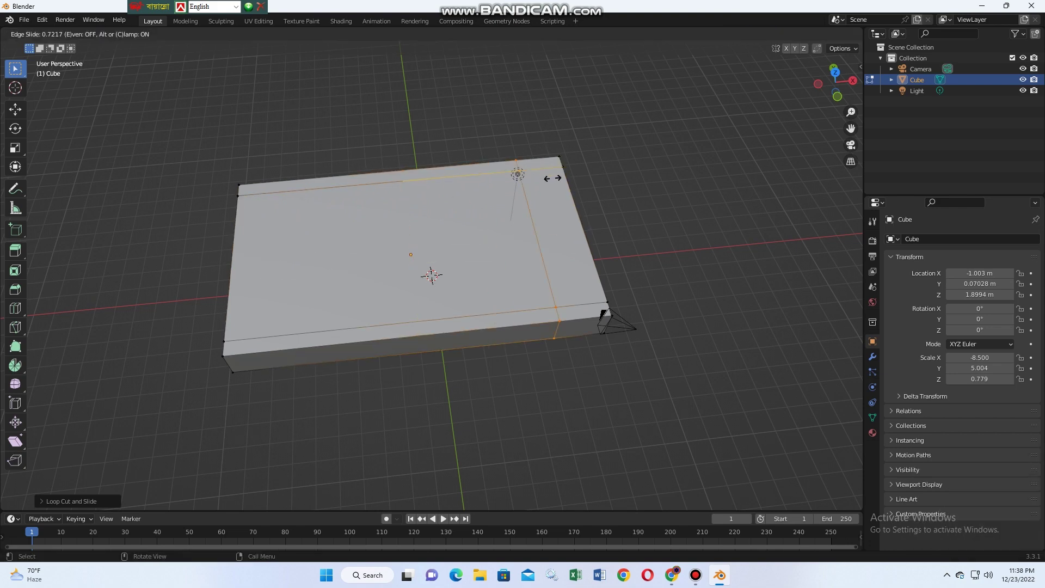
{"action": "left_click", "coordinate": [582, 180]}
{"action": "key", "text": "ctrl+r"}
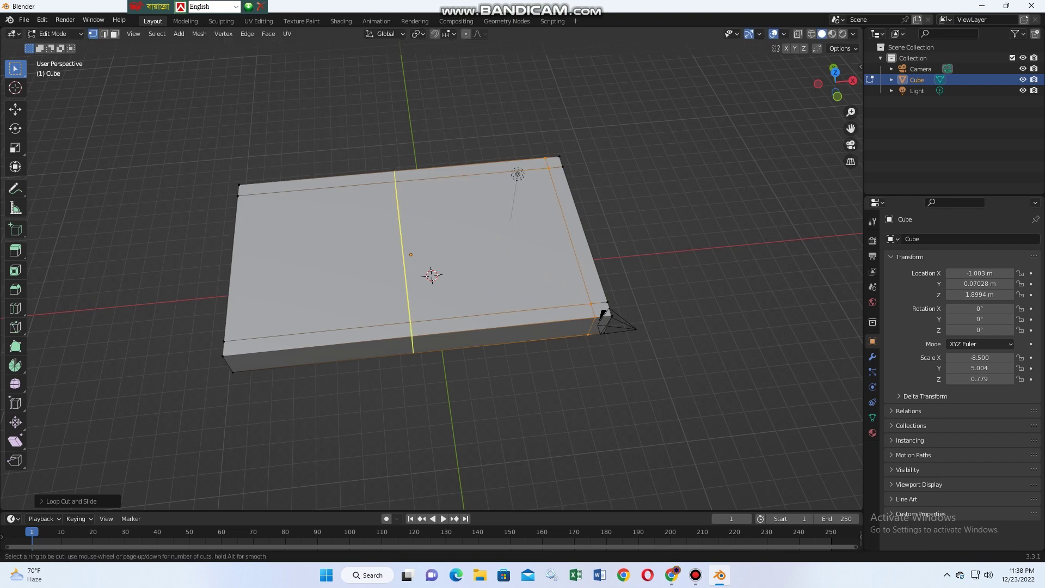
{"action": "left_click", "coordinate": [324, 300]}
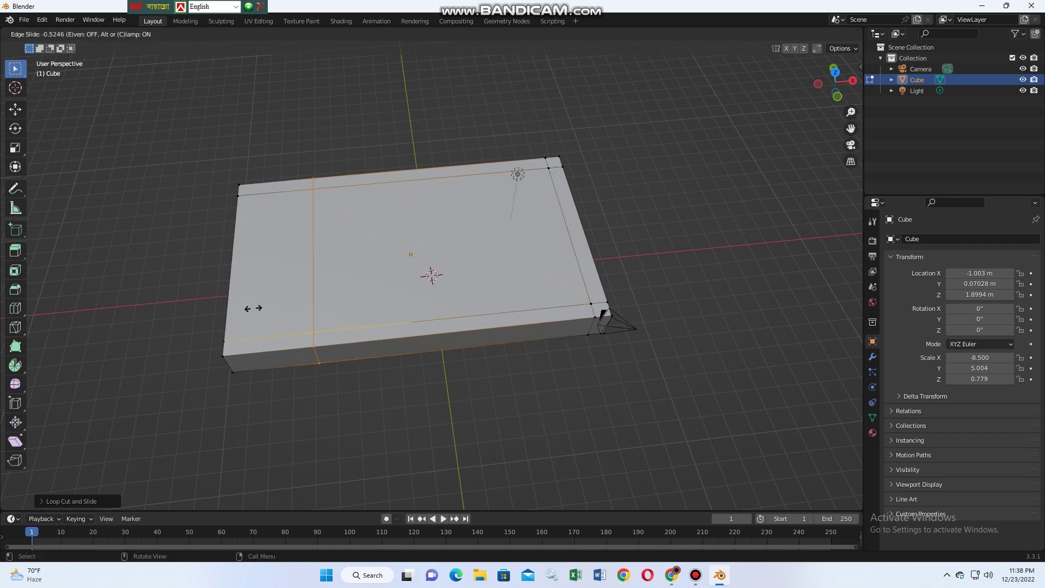
{"action": "left_click", "coordinate": [179, 298]}
{"action": "mouse_move", "coordinate": [405, 296]}
{"action": "middle_mouse_down"}
{"action": "mouse_move", "coordinate": [400, 204]}
{"action": "mouse_move", "coordinate": [379, 240]}
{"action": "middle_mouse_up"}
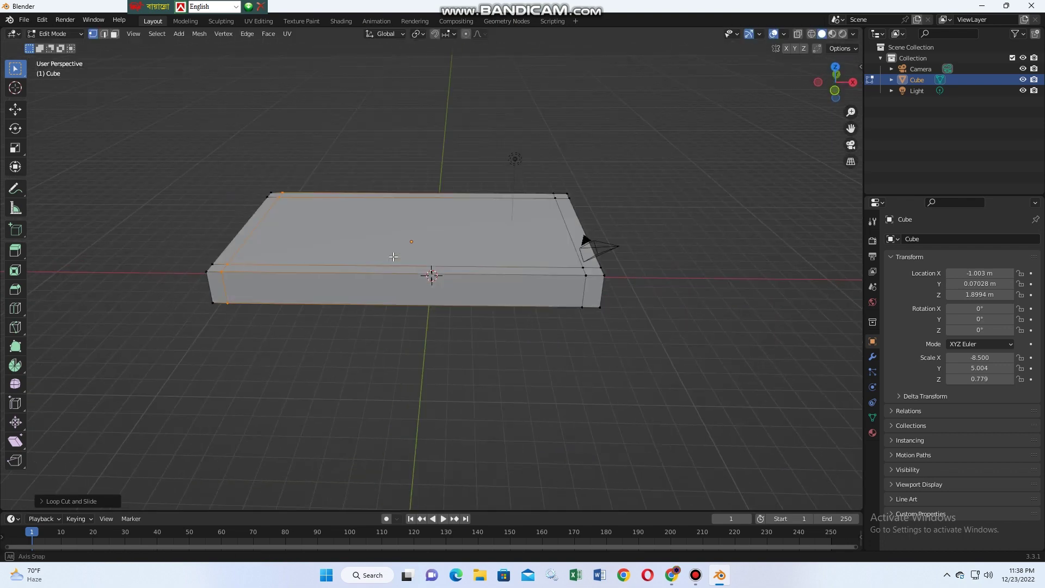
Step: Undo a stray extrusion and raise the whole slab mesh upward
{"action": "key", "text": "e"}
{"action": "left_click", "coordinate": [374, 225]}
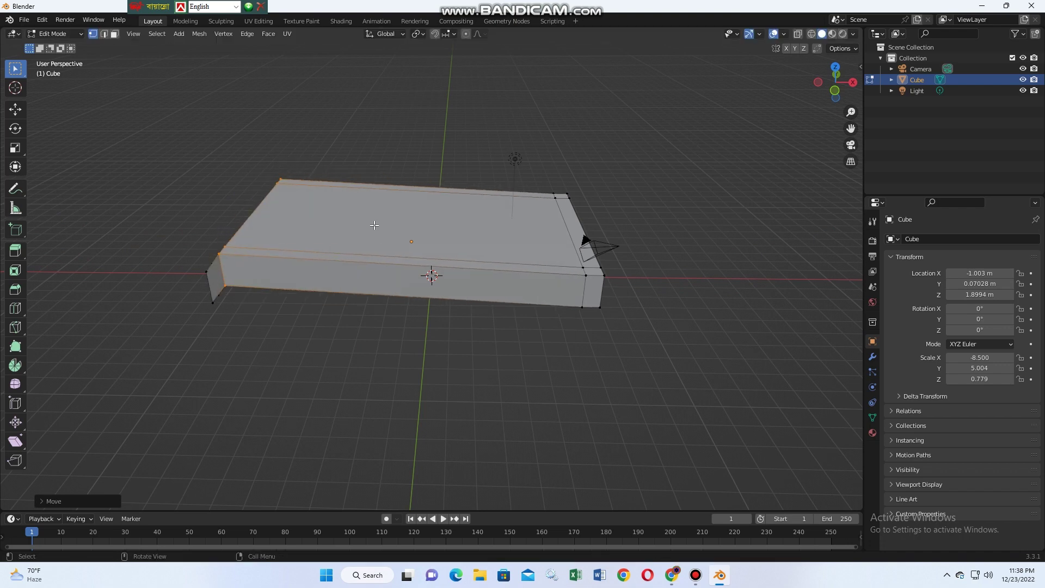
{"action": "key", "text": "ctrl+z"}
{"action": "key", "text": "a"}
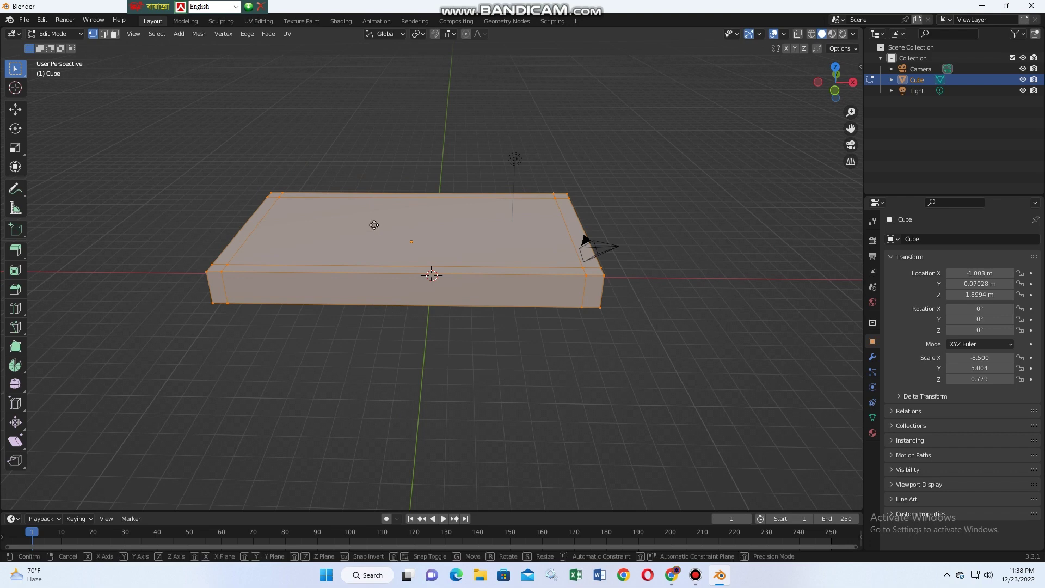
{"action": "key", "text": "g"}
{"action": "left_click", "coordinate": [378, 127]}
{"action": "mouse_move", "coordinate": [374, 233]}
{"action": "middle_mouse_down"}
{"action": "mouse_move", "coordinate": [380, 191]}
{"action": "mouse_move", "coordinate": [368, 214]}
{"action": "mouse_move", "coordinate": [386, 254]}
{"action": "mouse_move", "coordinate": [234, 162]}
{"action": "middle_mouse_up"}
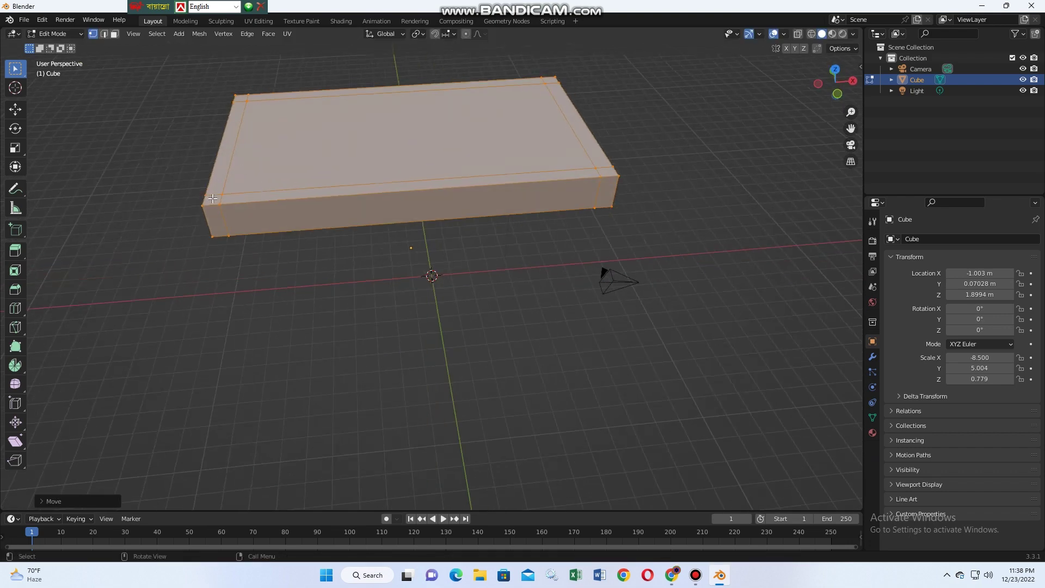
{"action": "mouse_move", "coordinate": [212, 199]}
{"action": "middle_mouse_down"}
{"action": "mouse_move", "coordinate": [296, 247]}
{"action": "mouse_move", "coordinate": [285, 158]}
{"action": "mouse_move", "coordinate": [264, 158]}
{"action": "middle_mouse_up"}
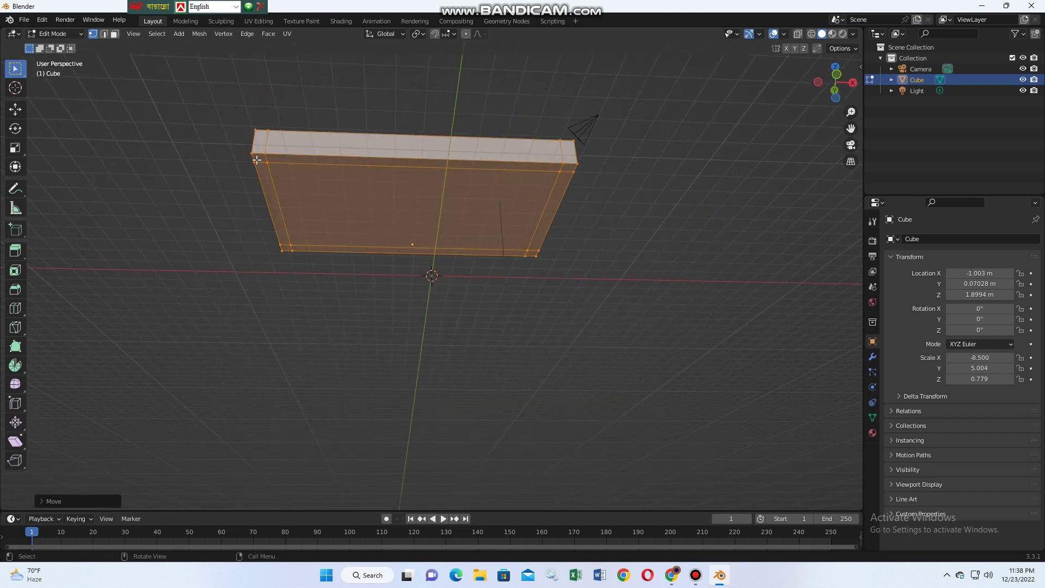
Step: Extrude the four underside corner faces downward into table legs
{"action": "left_click", "coordinate": [258, 159]}
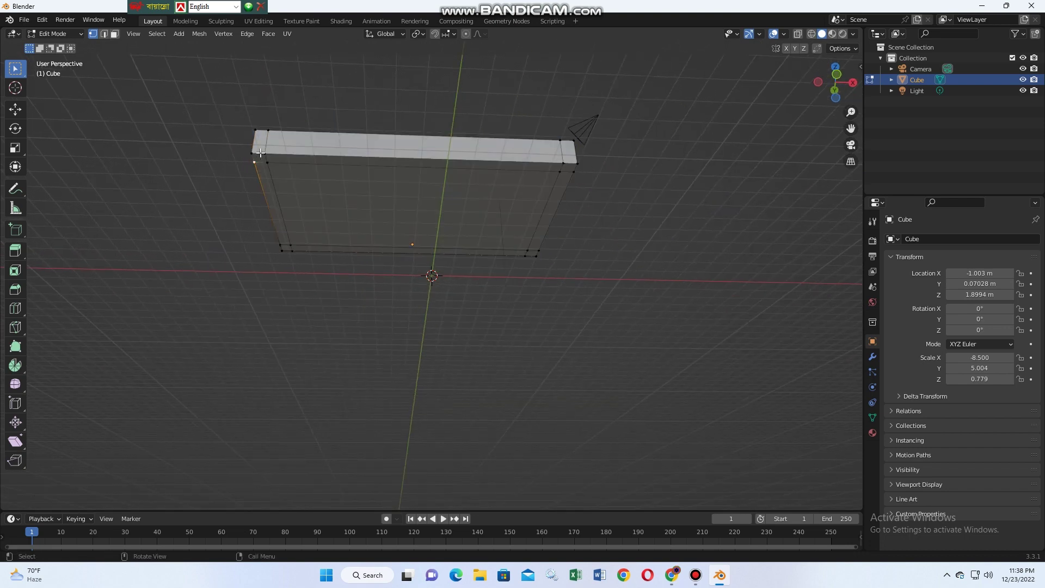
{"action": "left_click", "coordinate": [115, 33]}
{"action": "left_click", "coordinate": [567, 167], "text": "shift"}
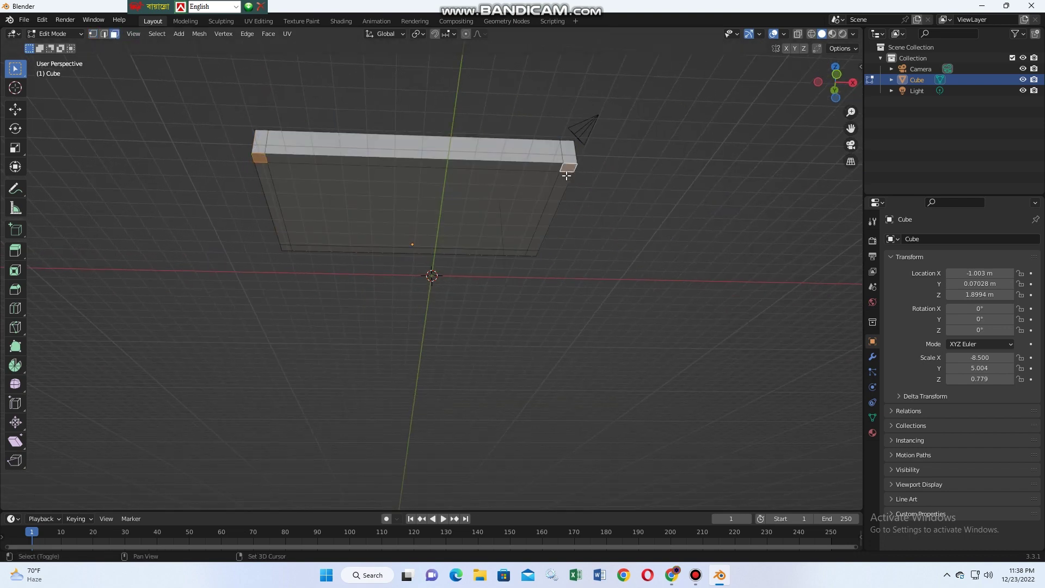
{"action": "left_click", "coordinate": [532, 252], "text": "shift"}
{"action": "left_click", "coordinate": [286, 248], "text": "shift"}
{"action": "key", "text": "e"}
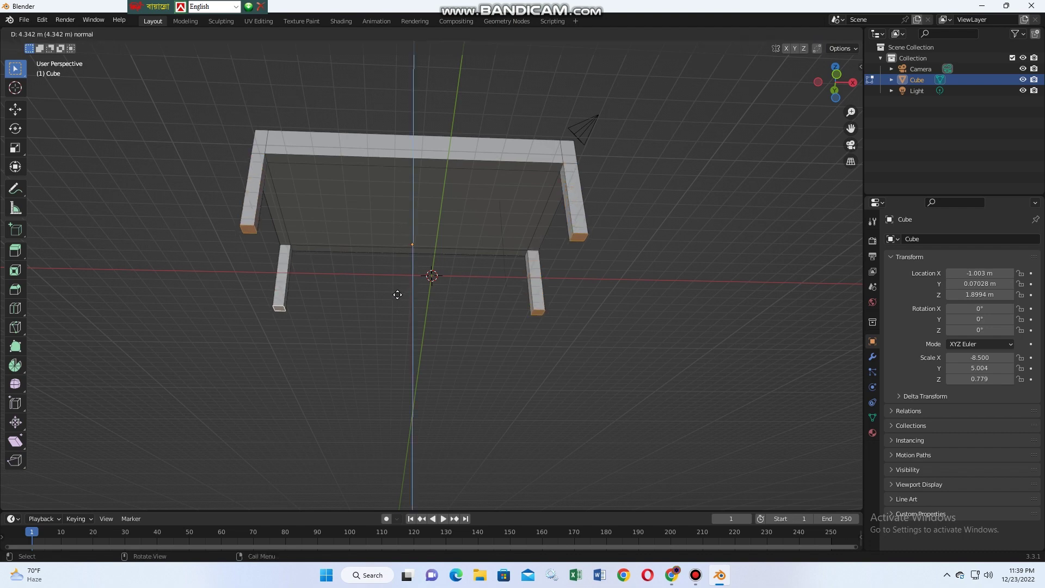
{"action": "left_click", "coordinate": [399, 331]}
{"action": "mouse_move", "coordinate": [425, 325]}
{"action": "middle_mouse_down"}
{"action": "mouse_move", "coordinate": [448, 392]}
{"action": "mouse_move", "coordinate": [411, 402]}
{"action": "mouse_move", "coordinate": [440, 416]}
{"action": "mouse_move", "coordinate": [464, 262]}
{"action": "mouse_move", "coordinate": [450, 303]}
{"action": "mouse_move", "coordinate": [474, 305]}
{"action": "middle_mouse_up"}
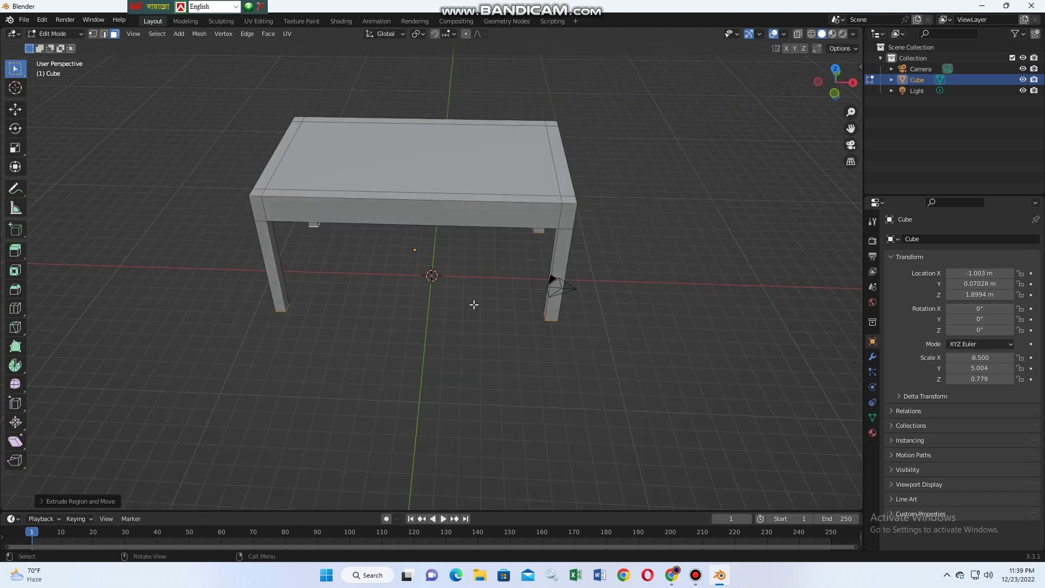
Step: Select the whole table mesh and move it sideways to the right
{"action": "left_click", "coordinate": [408, 152]}
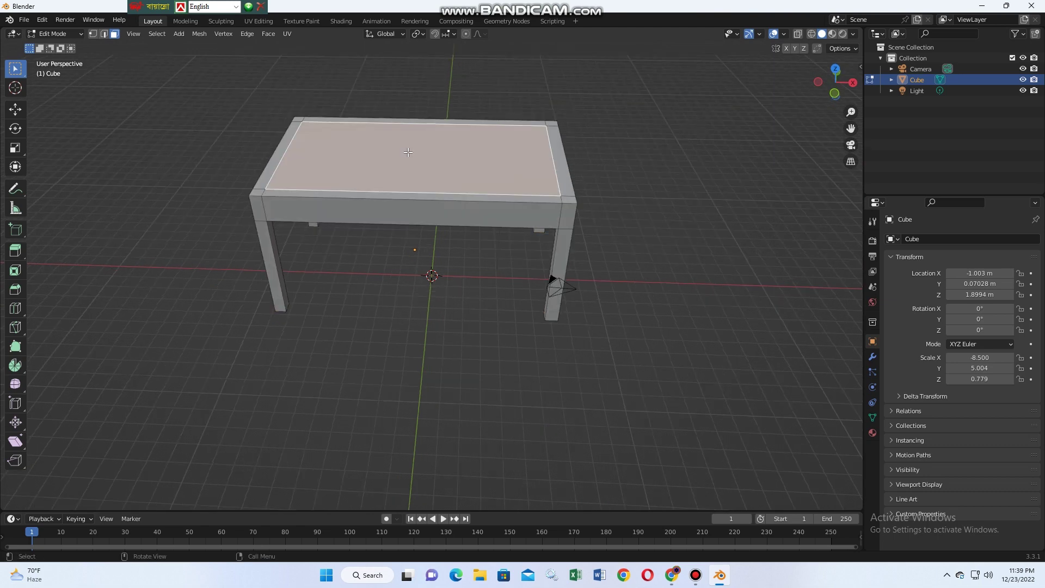
{"action": "key", "text": "l"}
{"action": "key", "text": "g"}
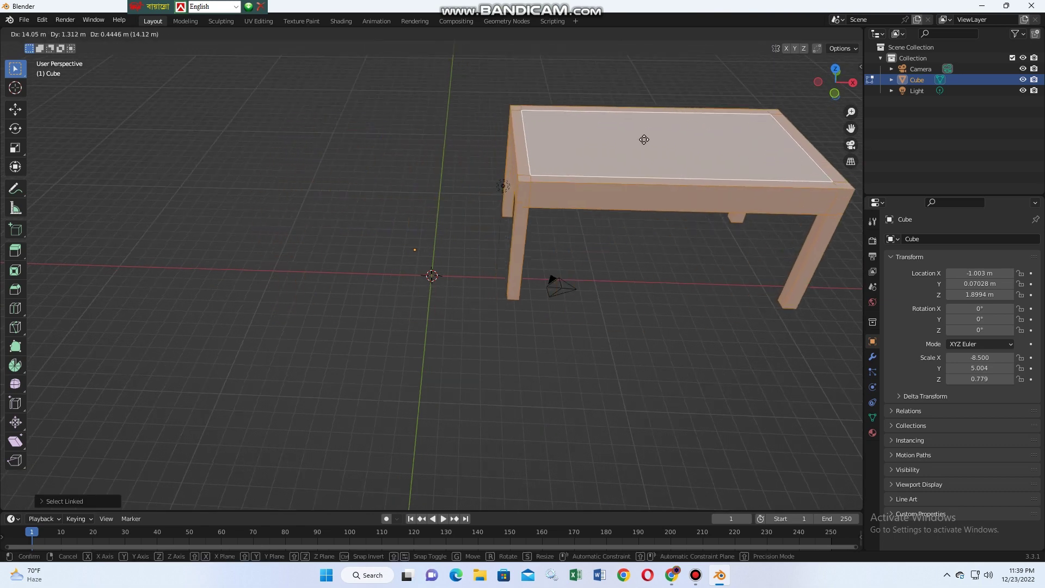
{"action": "left_click", "coordinate": [645, 140]}
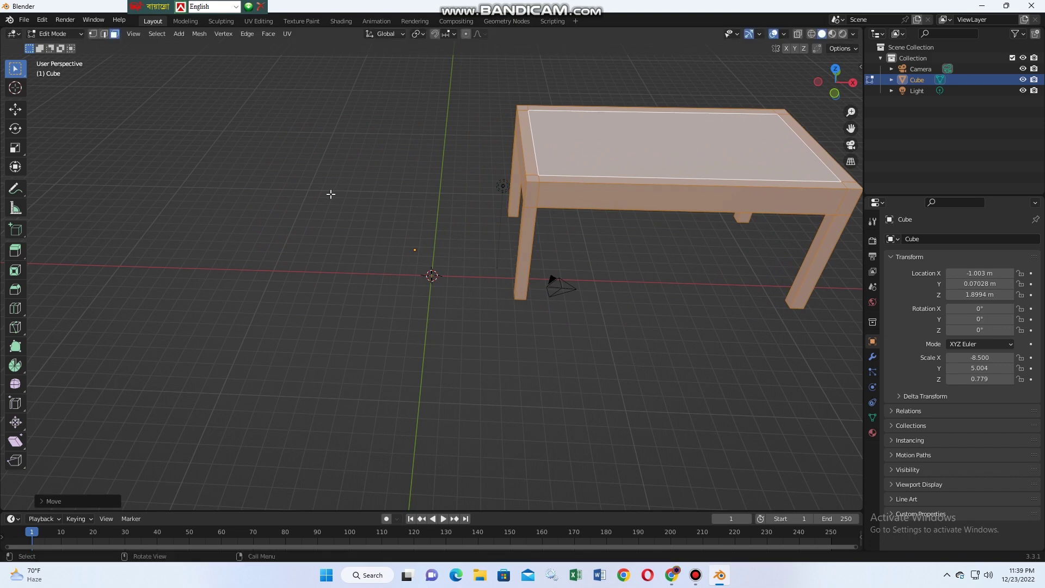
Step: Add a plane left of the table, extrude it into a slab and scale it up
{"action": "key", "text": "shift+a"}
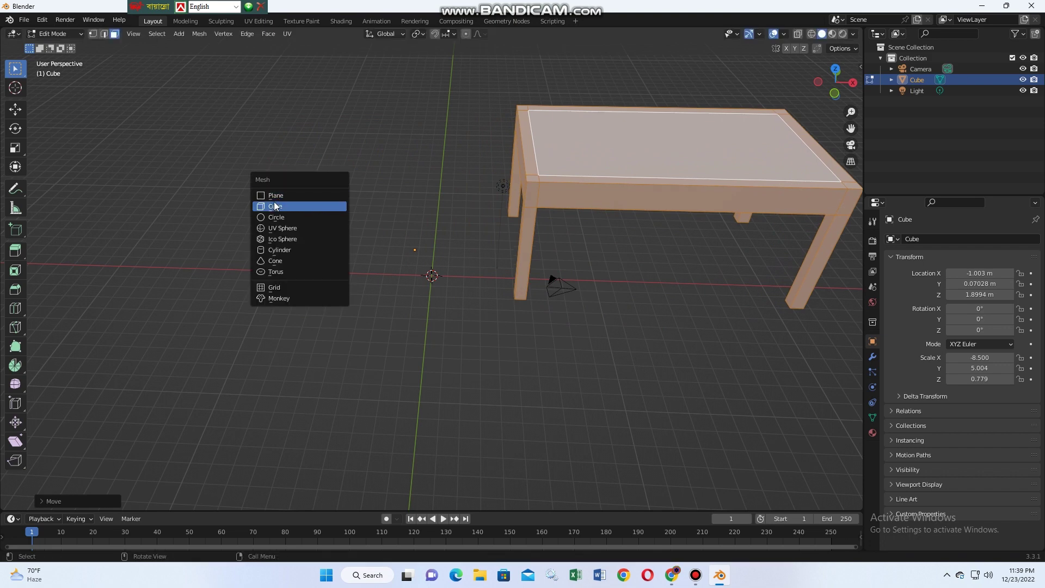
{"action": "left_click", "coordinate": [274, 196]}
{"action": "key", "text": "g"}
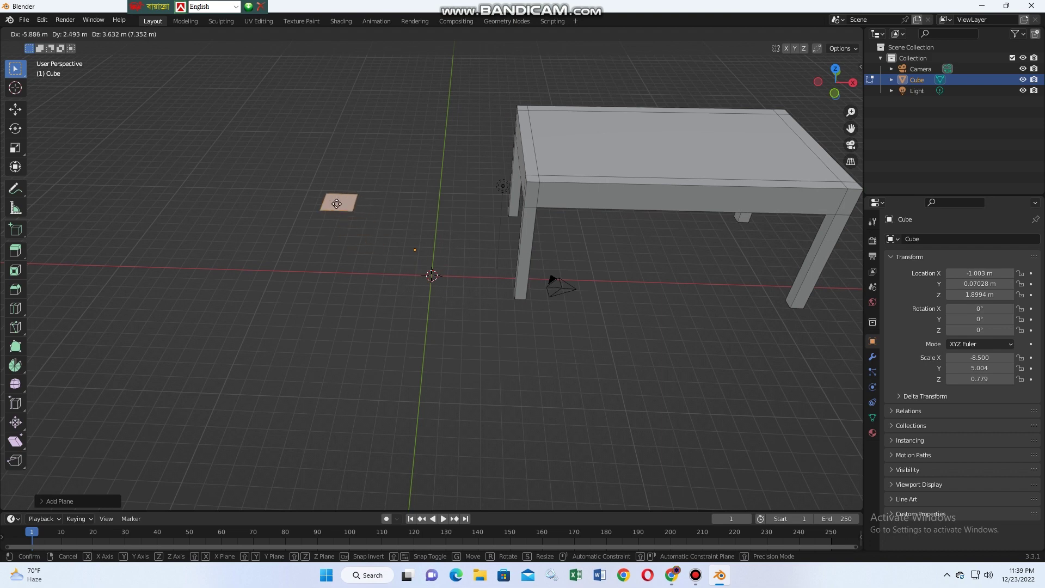
{"action": "left_click", "coordinate": [338, 203]}
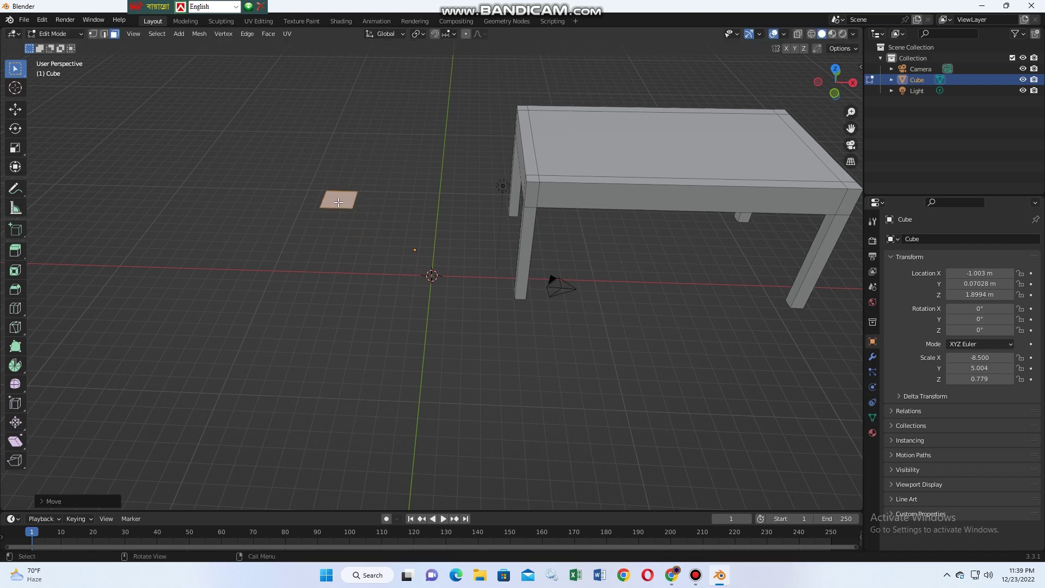
{"action": "key", "text": "e"}
{"action": "left_click", "coordinate": [338, 196]}
{"action": "key", "text": "ctrl+l"}
{"action": "key", "text": "s"}
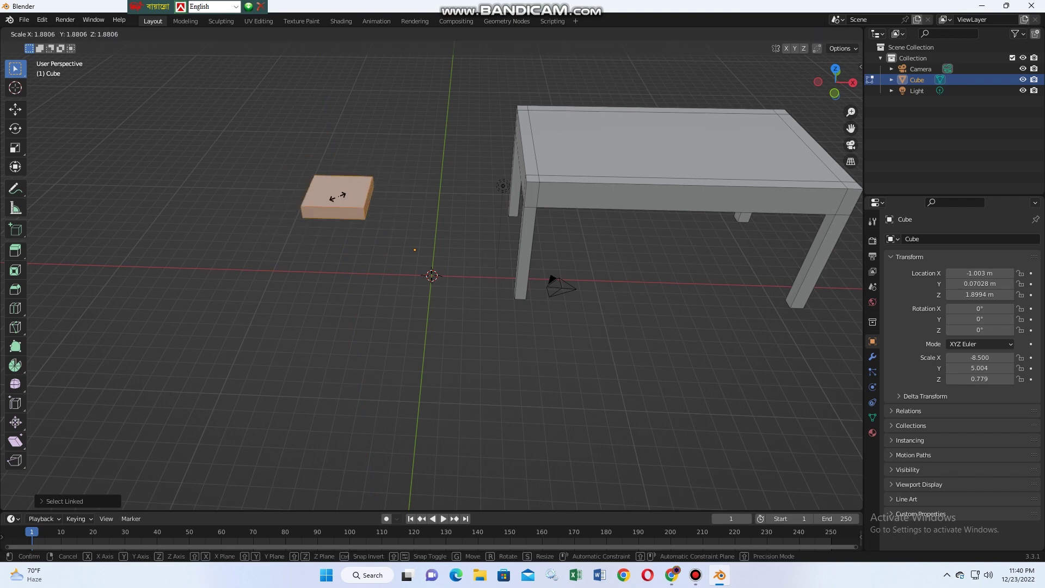
{"action": "left_click", "coordinate": [338, 197]}
{"action": "scroll", "coordinate": [342, 193], "scroll_direction": "down", "scroll_amount": 3}
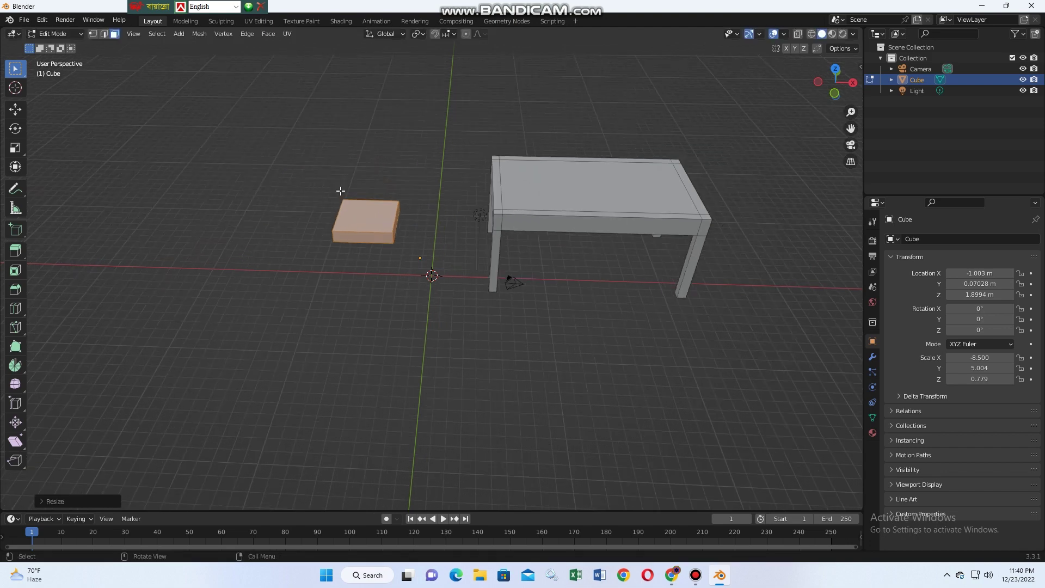
{"action": "scroll", "coordinate": [365, 158], "scroll_direction": "up", "scroll_amount": 6}
{"action": "mouse_move", "coordinate": [370, 174]}
{"action": "middle_mouse_down", "text": "shift"}
{"action": "mouse_move", "coordinate": [520, 275]}
{"action": "mouse_move", "coordinate": [434, 235]}
{"action": "mouse_move", "coordinate": [377, 262]}
{"action": "middle_mouse_up", "text": "shift"}
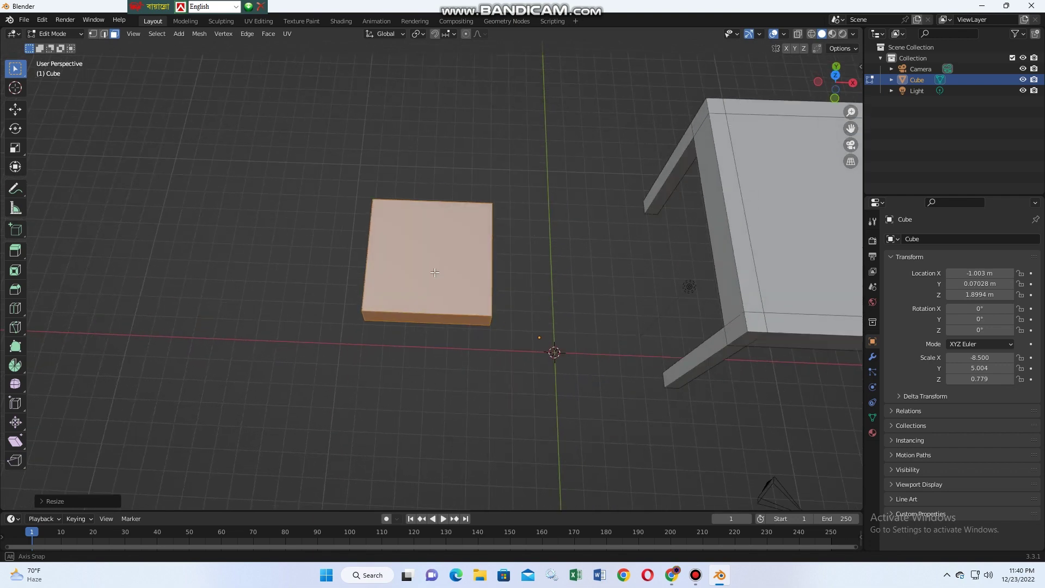
Step: Cut two edge loops slid near the seat slab's top and bottom edges
{"action": "key", "text": "ctrl+r"}
{"action": "left_click", "coordinate": [386, 265]}
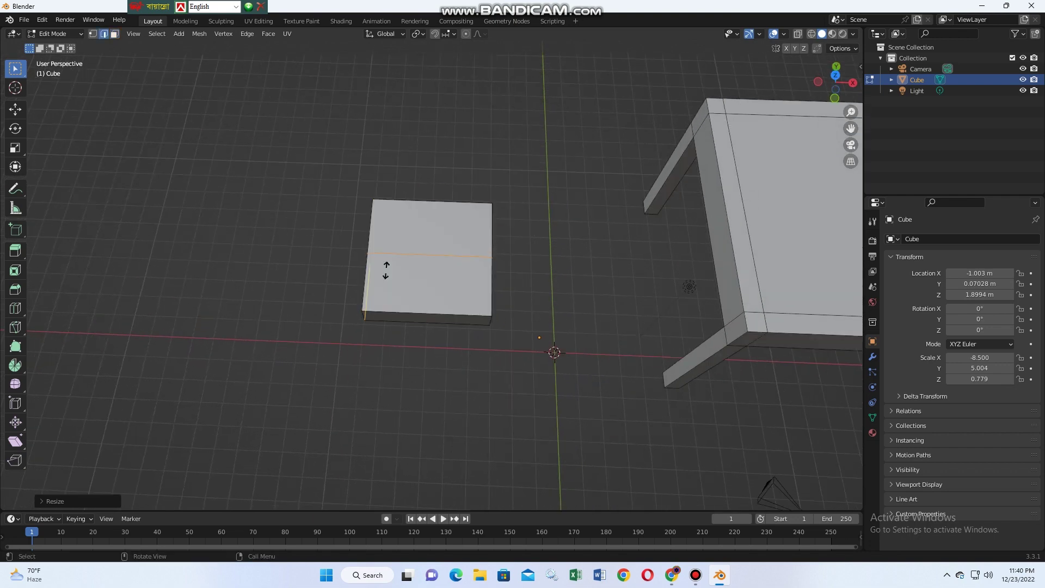
{"action": "left_click", "coordinate": [383, 225]}
{"action": "key", "text": "ctrl+r"}
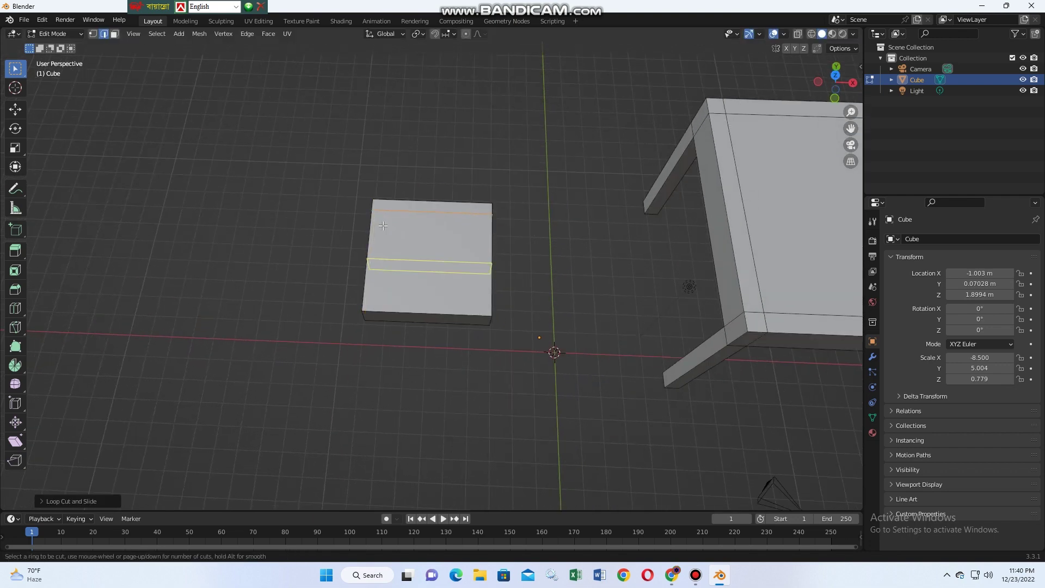
{"action": "left_click", "coordinate": [381, 235]}
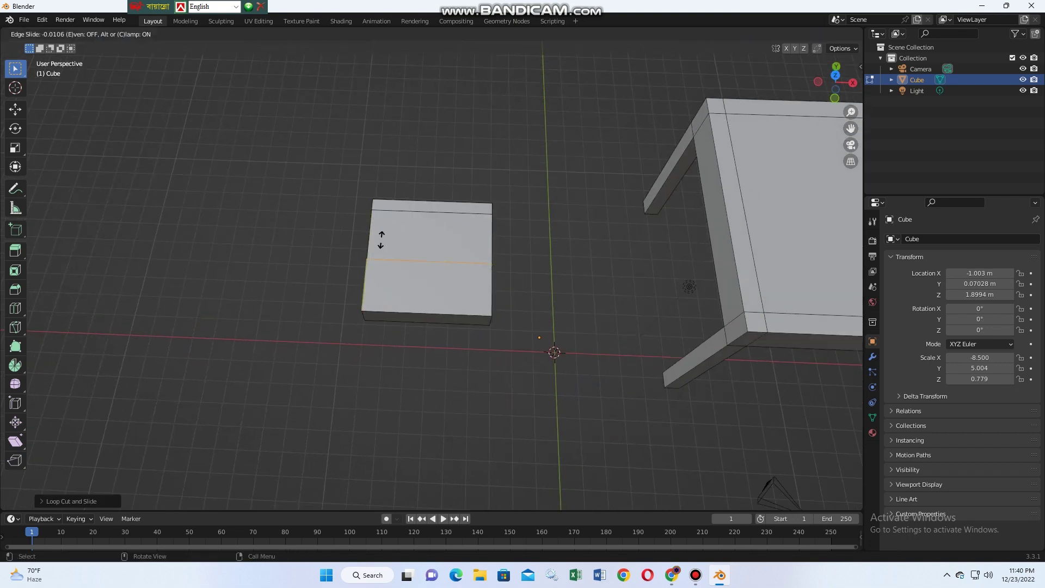
{"action": "left_click", "coordinate": [380, 276]}
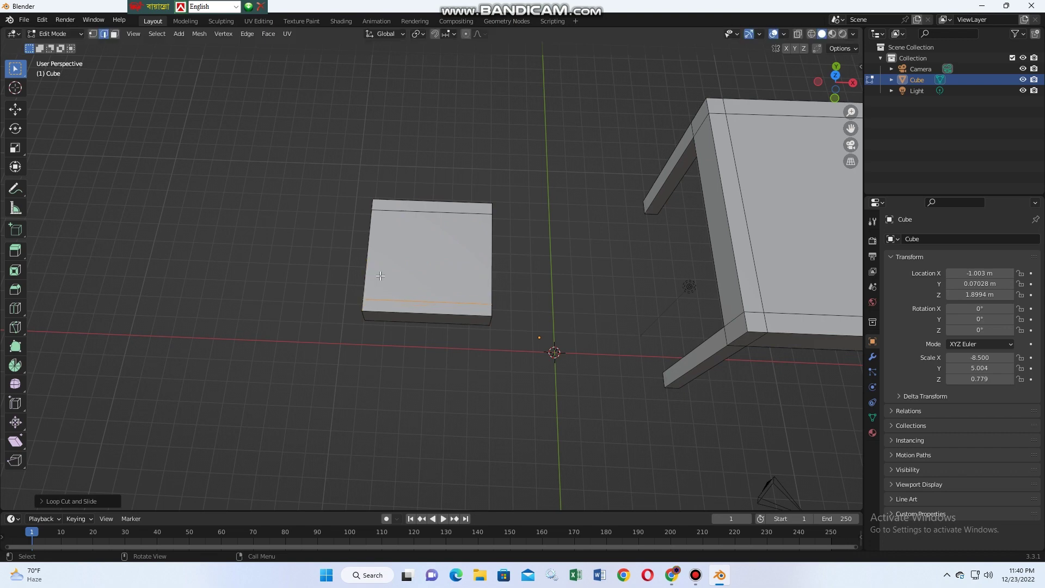
{"action": "left_click", "coordinate": [419, 272]}
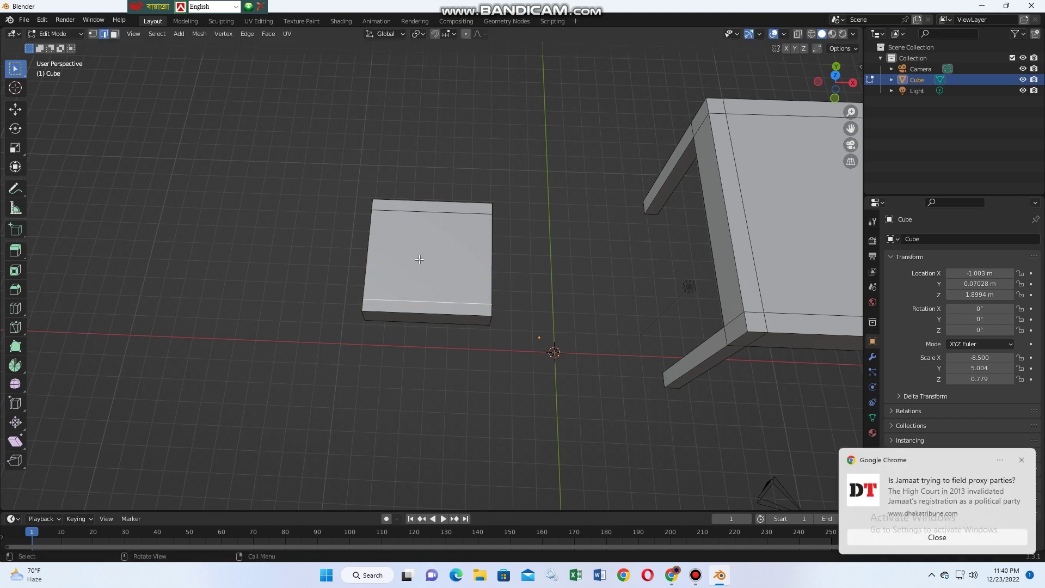
{"action": "left_click", "coordinate": [437, 253]}
{"action": "left_click", "coordinate": [431, 260]}
Step: Use the Loop Cut tool to add vertical loops near the slab's right and left sides
{"action": "left_click", "coordinate": [15, 308]}
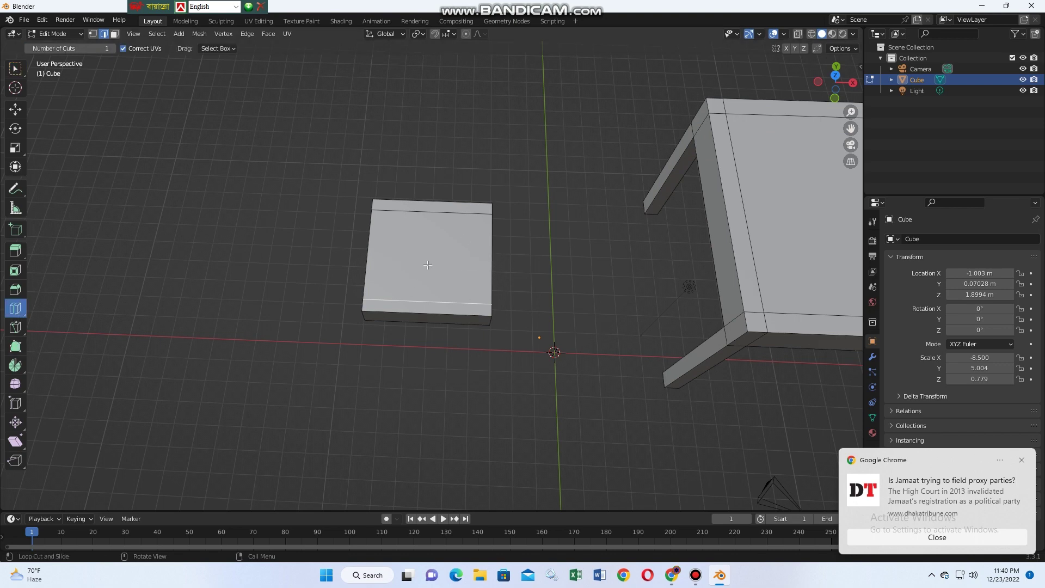
{"action": "left_click_drag", "start_coordinate": [460, 214], "coordinate": [507, 224]}
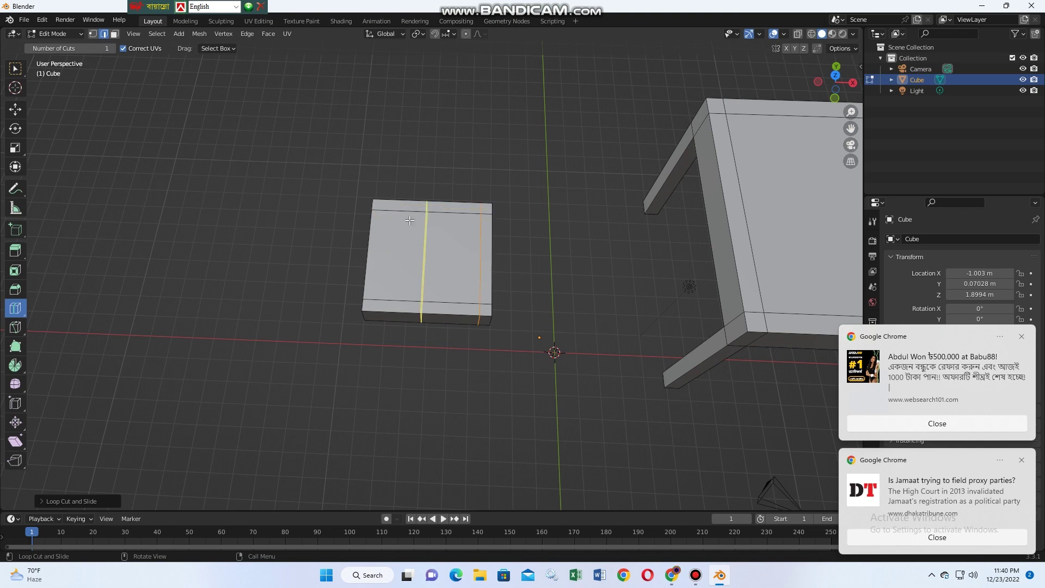
{"action": "left_click_drag", "start_coordinate": [410, 220], "coordinate": [361, 210]}
{"action": "left_click", "coordinate": [16, 69]}
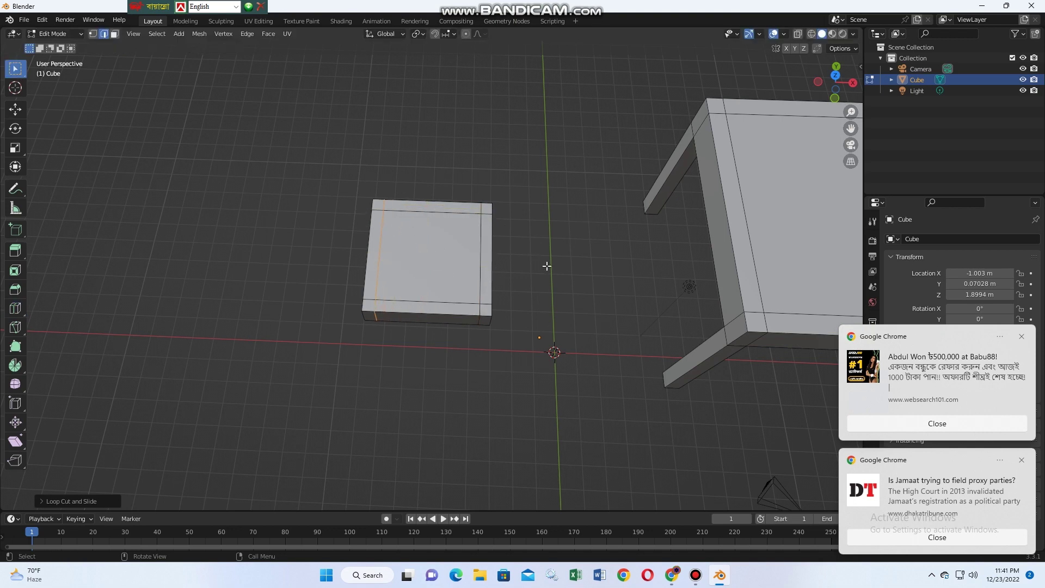
Step: In face select, pick three of the seat slab's underside corner faces
{"action": "mouse_move", "coordinate": [548, 264]}
{"action": "middle_mouse_down"}
{"action": "mouse_move", "coordinate": [424, 301]}
{"action": "mouse_move", "coordinate": [406, 292]}
{"action": "middle_mouse_up"}
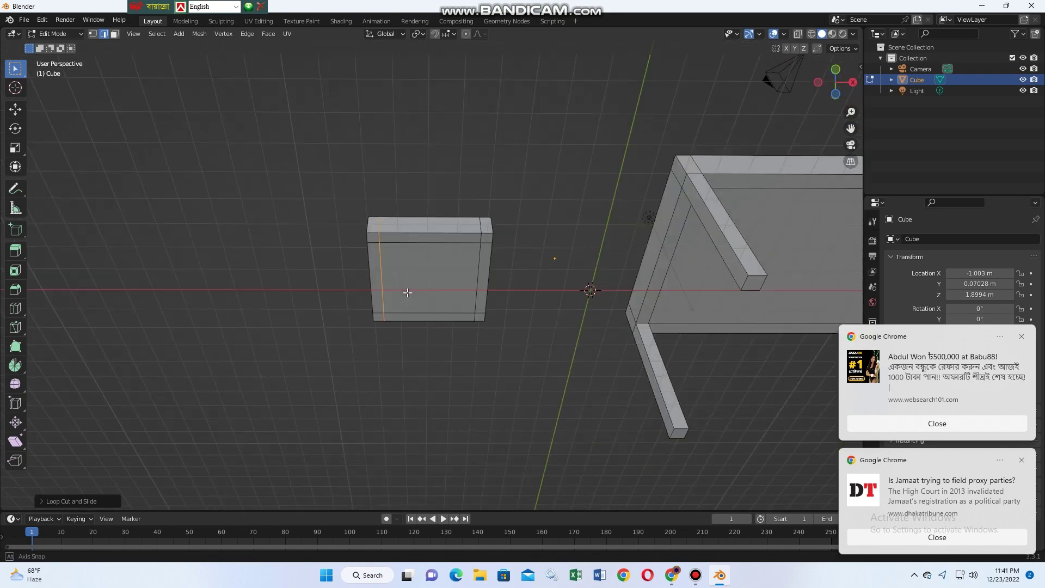
{"action": "left_click", "coordinate": [114, 34]}
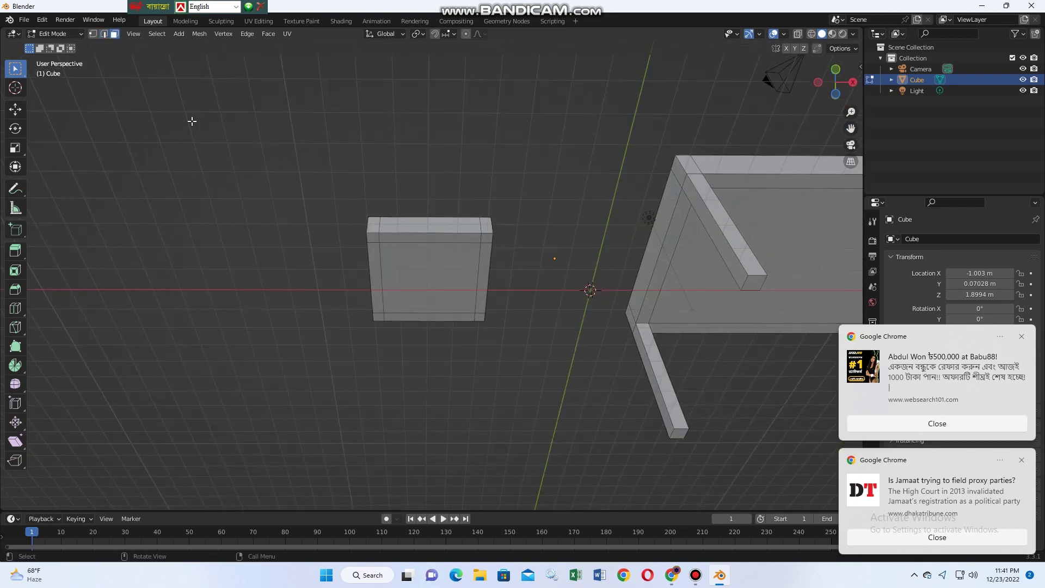
{"action": "left_click", "coordinate": [368, 237]}
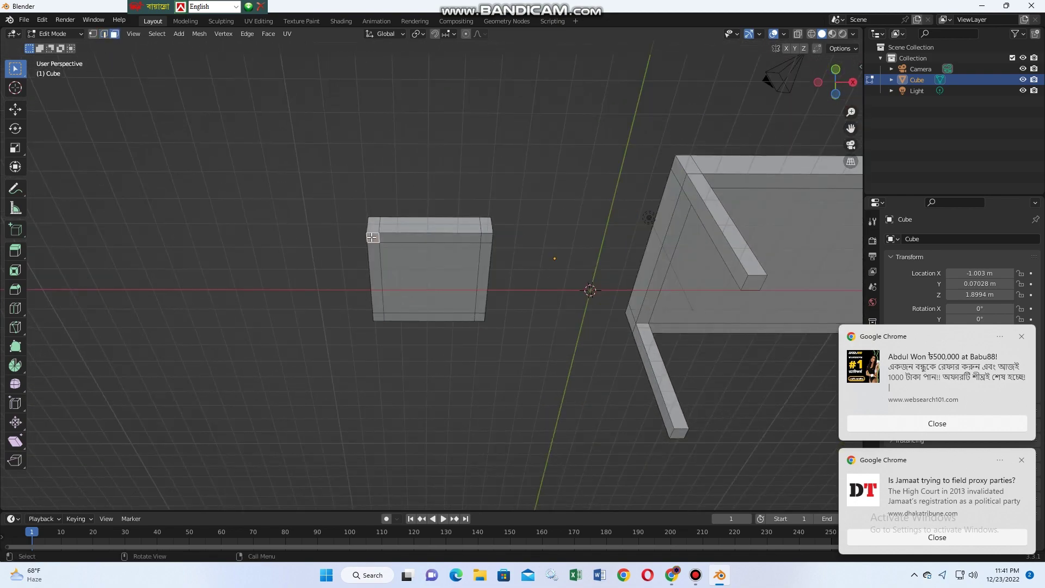
{"action": "left_click", "coordinate": [487, 239], "text": "shift"}
{"action": "left_click", "coordinate": [479, 316], "text": "shift"}
Step: Add the fourth corner face and extrude all four downward into chair legs
{"action": "left_click", "coordinate": [377, 317], "text": "shift"}
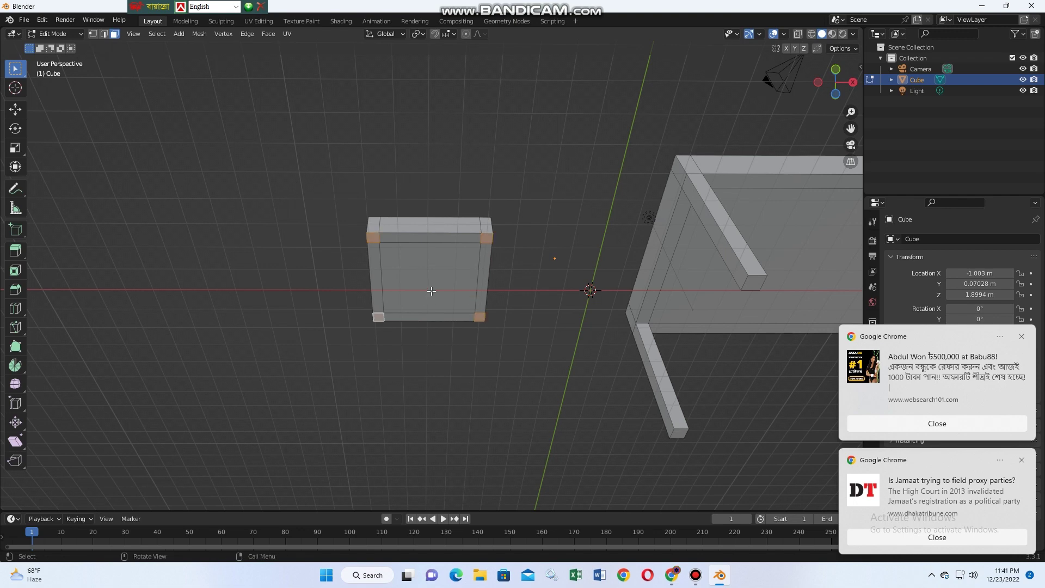
{"action": "key", "text": "e"}
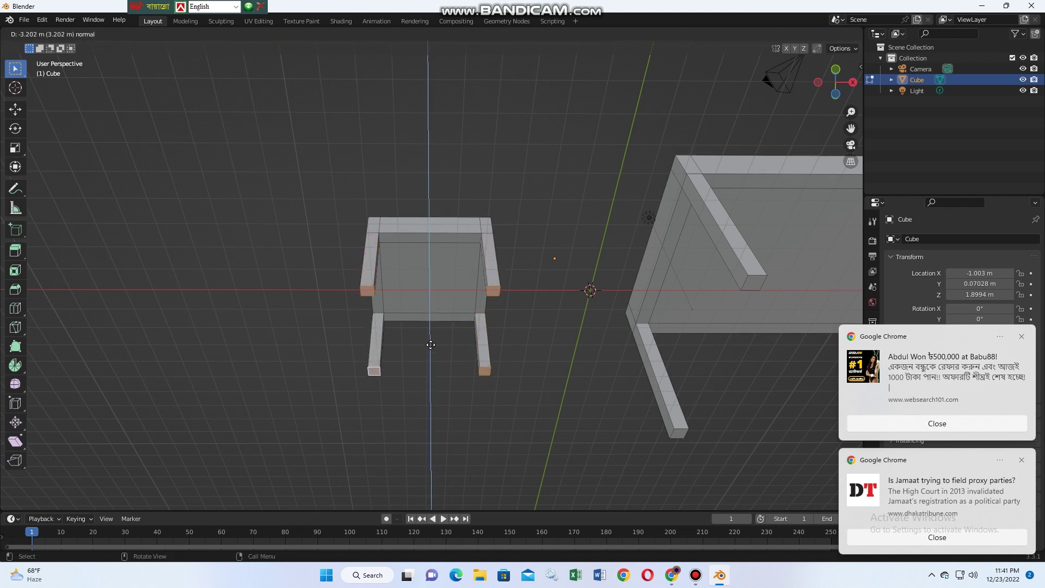
{"action": "left_click", "coordinate": [430, 344]}
{"action": "mouse_move", "coordinate": [479, 279]}
{"action": "middle_mouse_down"}
{"action": "mouse_move", "coordinate": [483, 410]}
{"action": "mouse_move", "coordinate": [477, 400]}
{"action": "middle_mouse_up"}
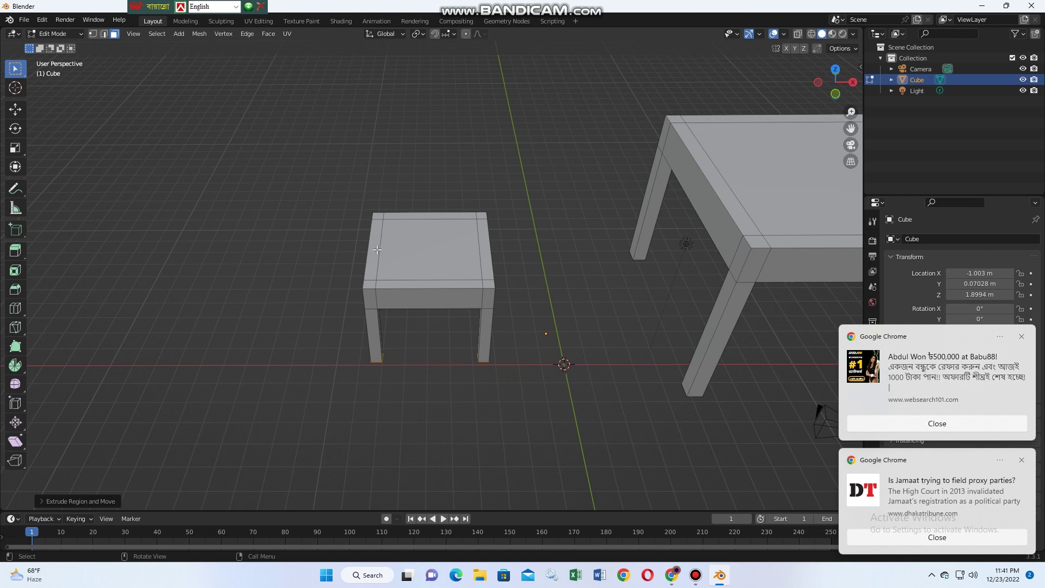
Step: Extrude the seat's left edge strip upward into a tall backrest
{"action": "left_click", "coordinate": [377, 249]}
{"action": "left_click", "coordinate": [367, 283], "text": "shift"}
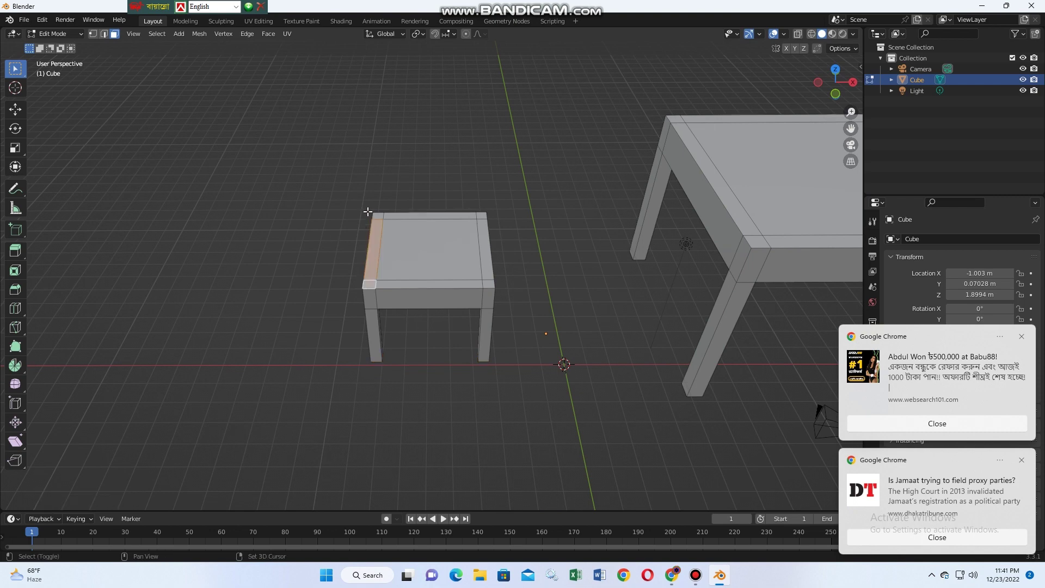
{"action": "key", "text": "e"}
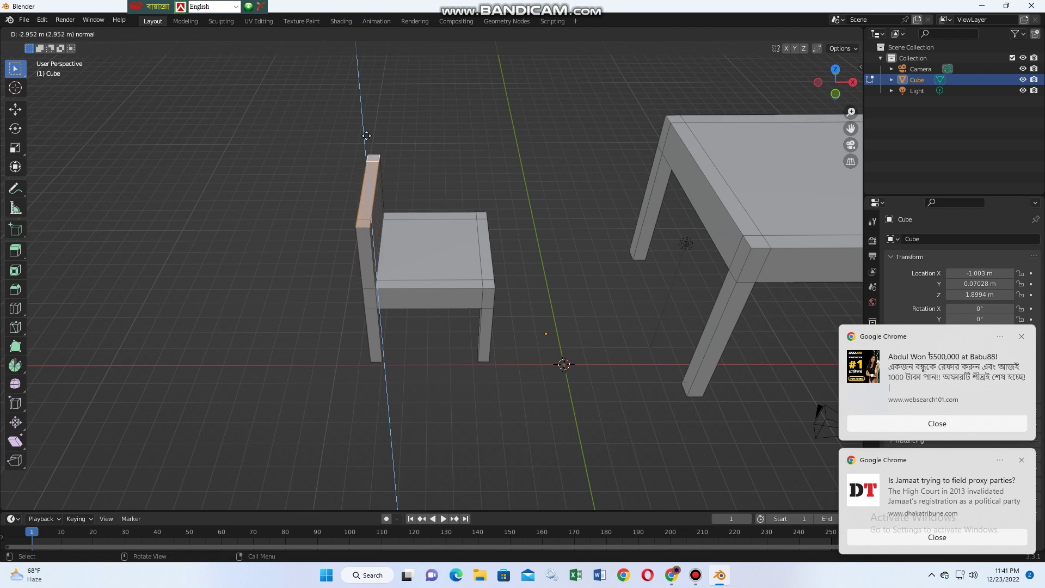
{"action": "left_click", "coordinate": [355, 109]}
{"action": "mouse_move", "coordinate": [450, 175]}
{"action": "middle_mouse_down"}
{"action": "mouse_move", "coordinate": [483, 155]}
{"action": "mouse_move", "coordinate": [474, 175]}
{"action": "middle_mouse_up"}
{"action": "scroll", "coordinate": [474, 174], "scroll_direction": "down", "scroll_amount": 2}
{"action": "scroll", "coordinate": [473, 175], "scroll_direction": "down", "scroll_amount": 2}
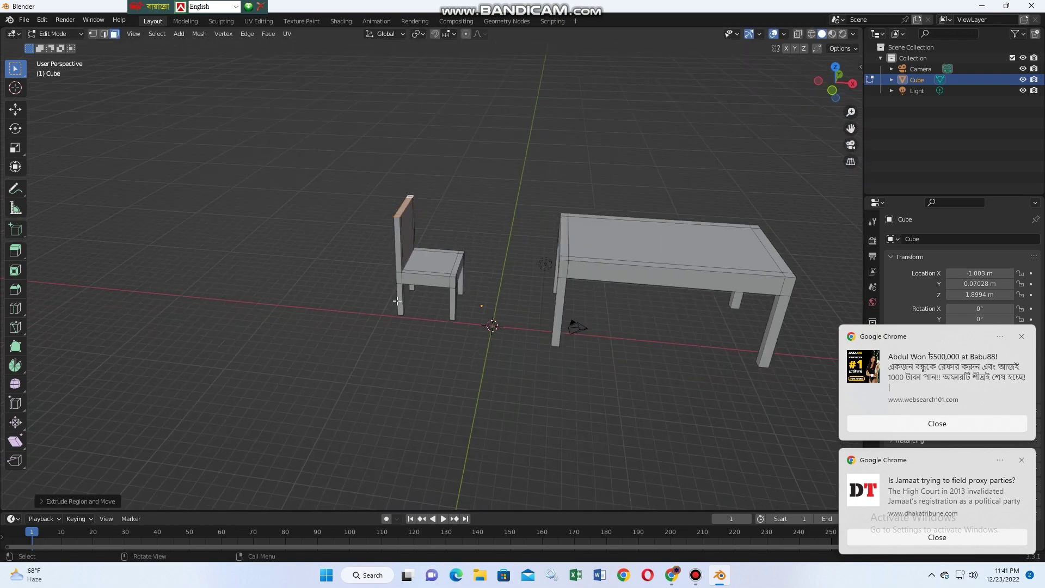
{"action": "left_click", "coordinate": [424, 260]}
Step: Select the whole chair and set it down beside the table's near end
{"action": "key", "text": "l"}
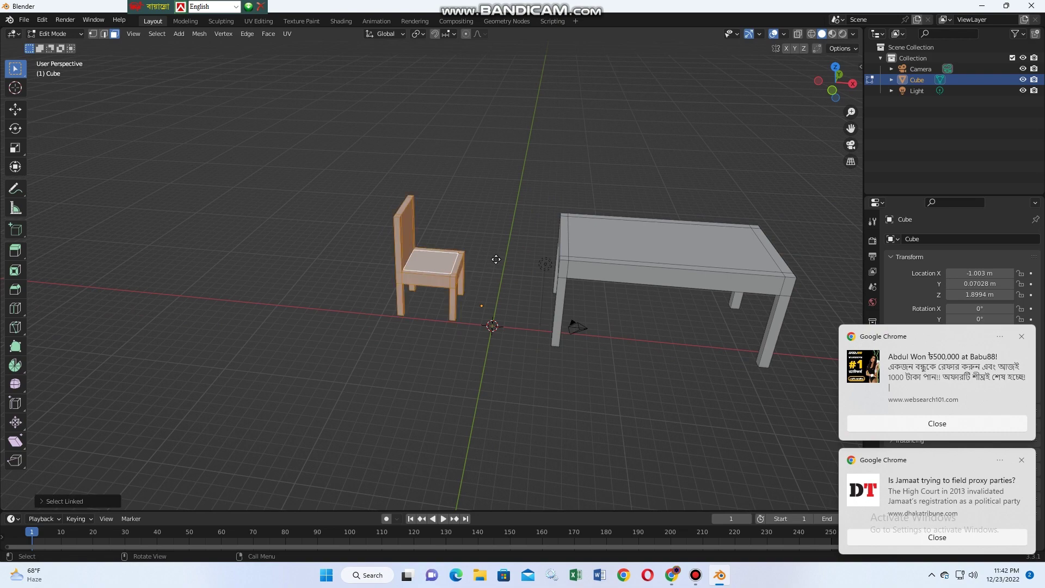
{"action": "key", "text": "g"}
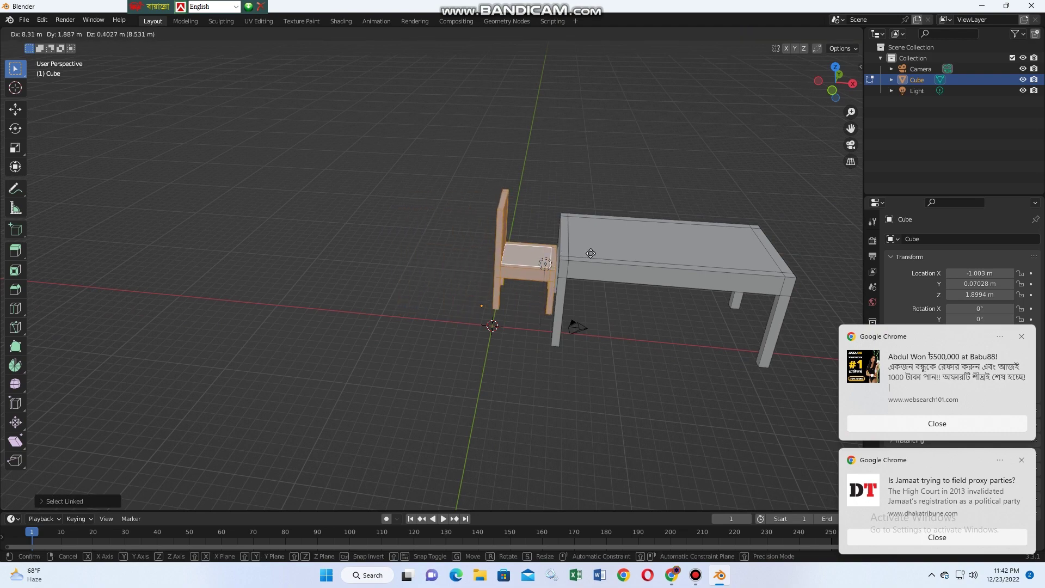
{"action": "left_click", "coordinate": [591, 254]}
{"action": "mouse_move", "coordinate": [591, 256]}
{"action": "middle_mouse_down"}
{"action": "mouse_move", "coordinate": [610, 314]}
{"action": "mouse_move", "coordinate": [597, 317]}
{"action": "middle_mouse_up"}
{"action": "key", "text": "g"}
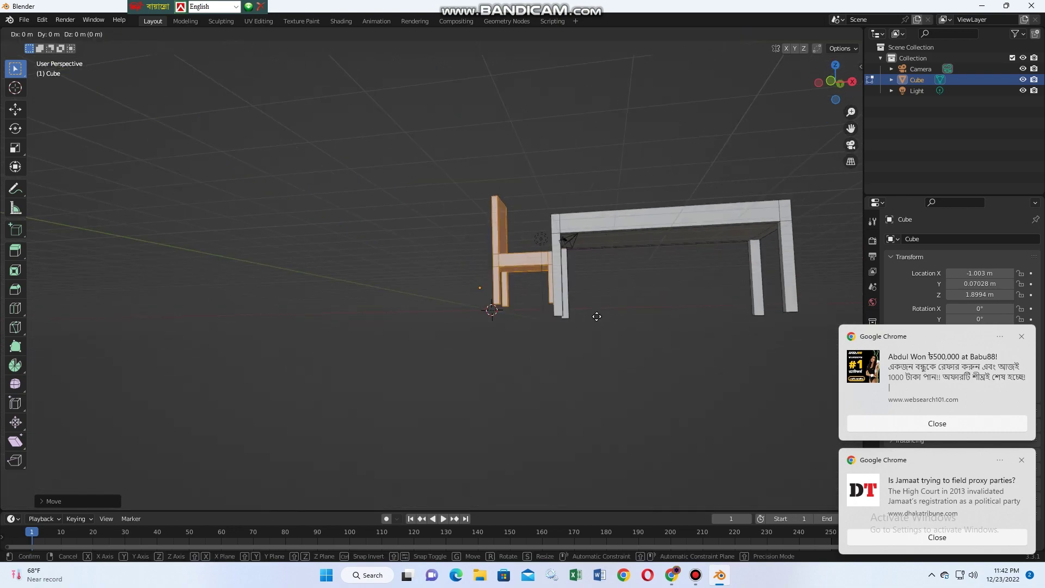
{"action": "left_click", "coordinate": [590, 329]}
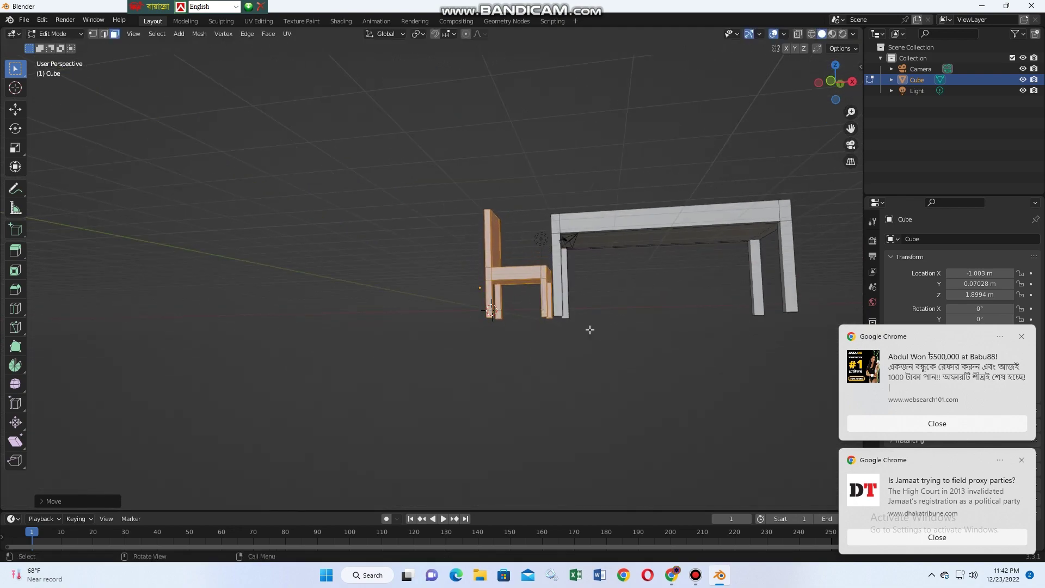
{"action": "mouse_move", "coordinate": [591, 330]}
{"action": "middle_mouse_down"}
{"action": "mouse_move", "coordinate": [599, 395]}
{"action": "mouse_move", "coordinate": [581, 392]}
{"action": "middle_mouse_up"}
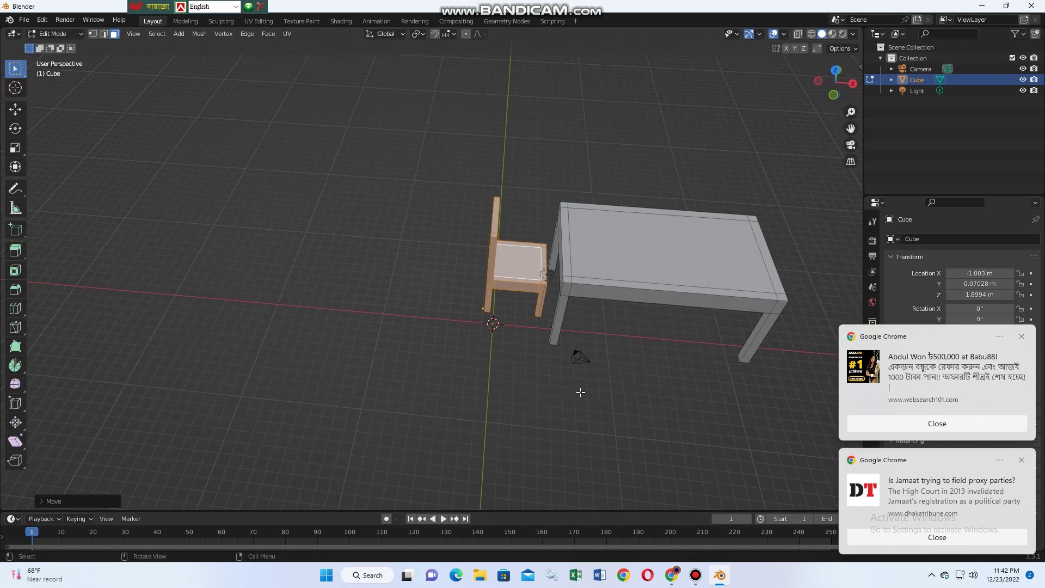
{"action": "middle_click_drag", "start_coordinate": [560, 317], "coordinate": [388, 280], "text": "shift"}
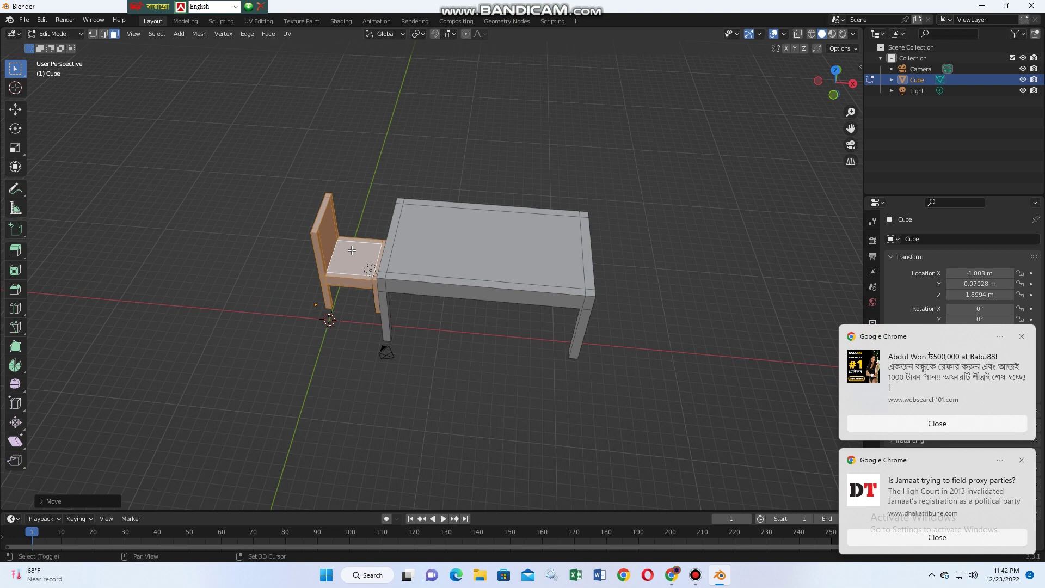
Step: Duplicate the chair and place the copy at the table's far end
{"action": "key", "text": "shift+d"}
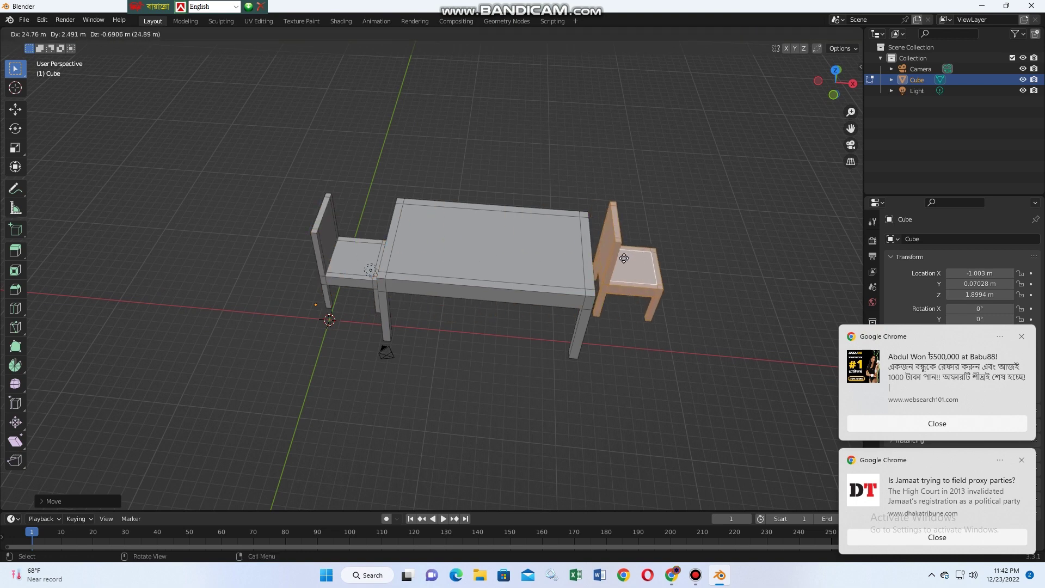
{"action": "left_click_drag", "start_coordinate": [624, 258], "coordinate": [625, 261]}
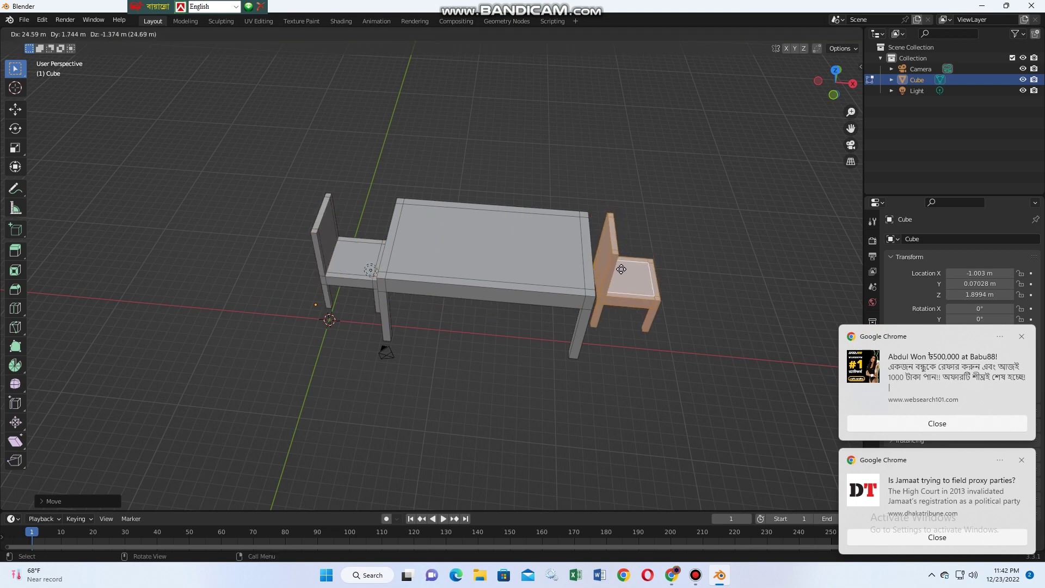
{"action": "left_click", "coordinate": [621, 269]}
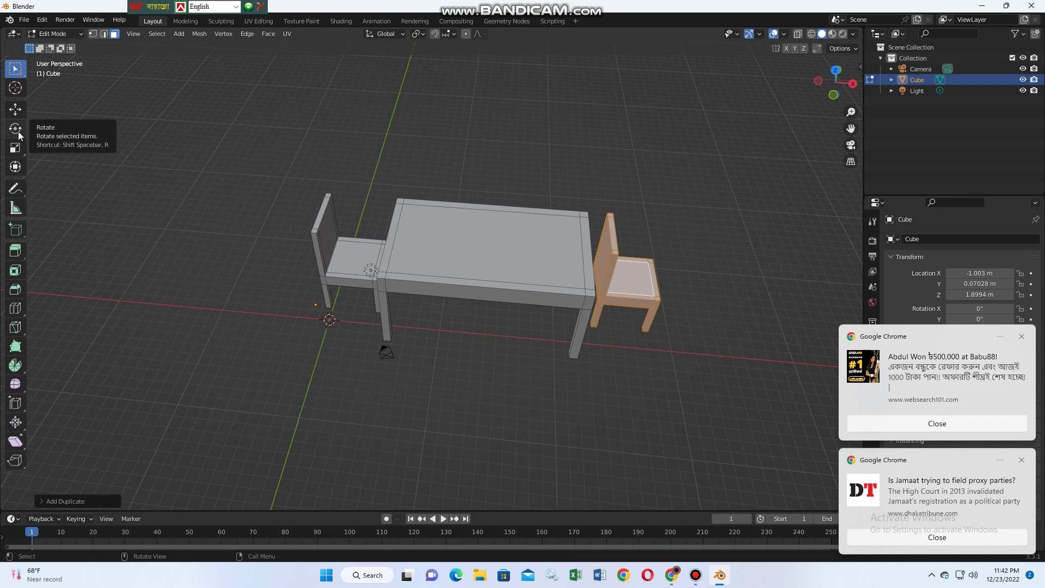
Step: Stop playback and rotate the copied chair 180° about Z to face the table
{"action": "key", "text": "space"}
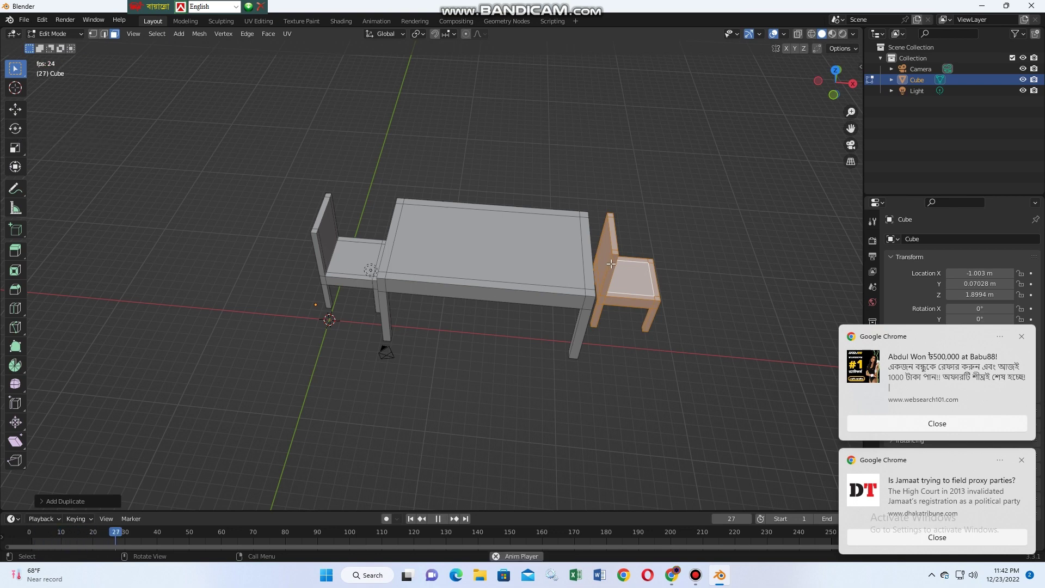
{"action": "key", "text": "space"}
{"action": "key", "text": "r"}
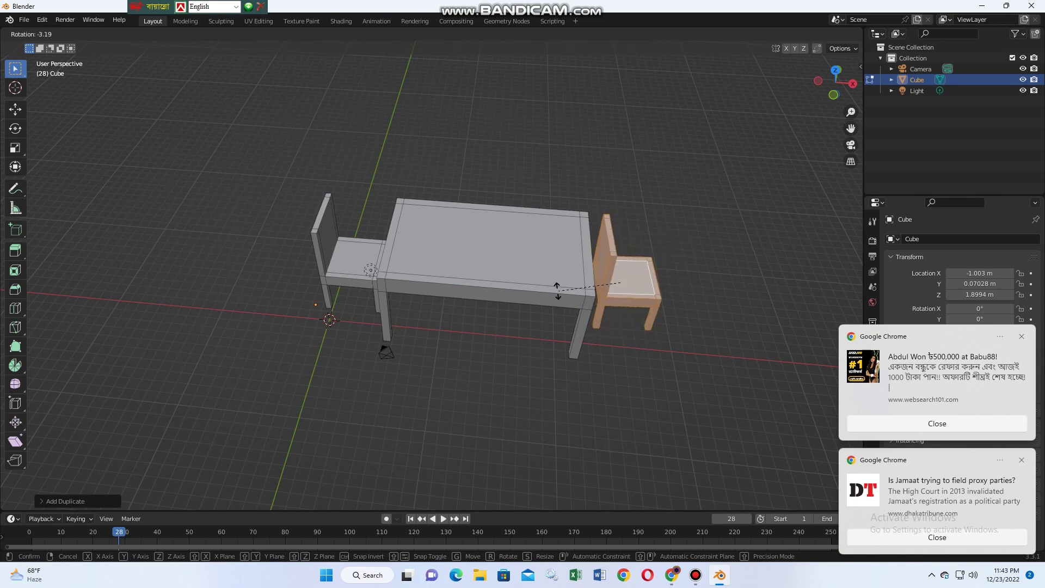
{"action": "key", "text": "z"}
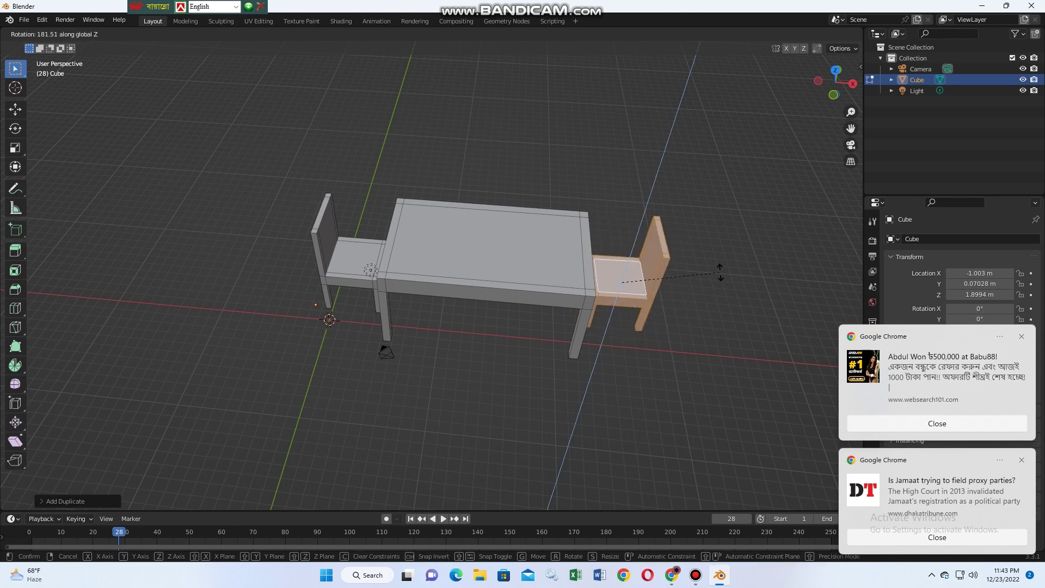
{"action": "left_click", "coordinate": [720, 272]}
{"action": "middle_click_drag", "start_coordinate": [647, 434], "coordinate": [630, 367]}
Step: Nudge the turned chair into place against the table's end
{"action": "key", "text": "g"}
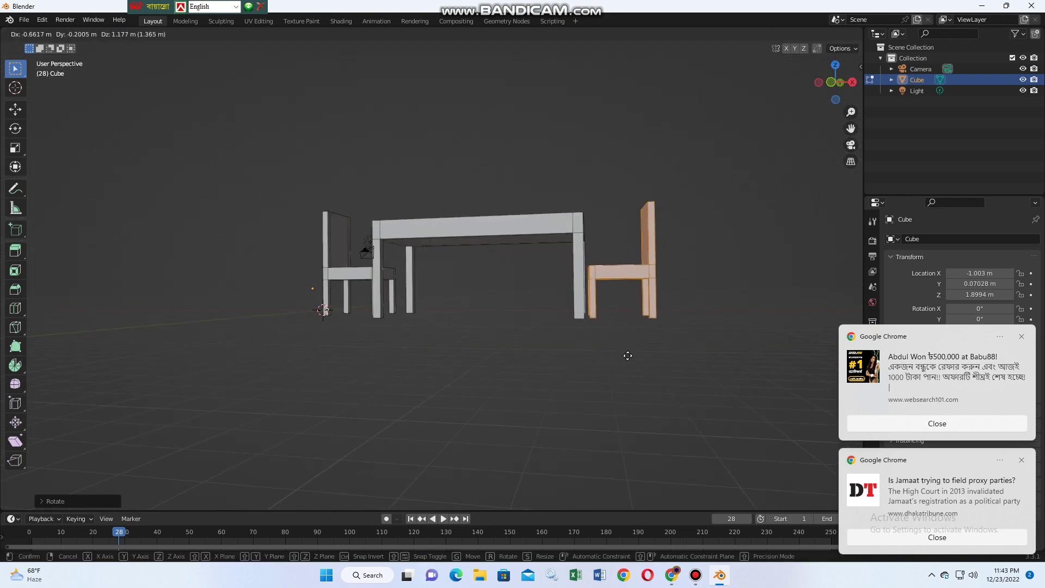
{"action": "left_click", "coordinate": [628, 356]}
{"action": "mouse_move", "coordinate": [629, 356]}
{"action": "middle_mouse_down"}
{"action": "mouse_move", "coordinate": [654, 401]}
{"action": "mouse_move", "coordinate": [644, 465]}
{"action": "mouse_move", "coordinate": [637, 316]}
{"action": "middle_mouse_up"}
{"action": "key", "text": "g"}
{"action": "left_click", "coordinate": [655, 436]}
{"action": "key", "text": "g"}
{"action": "left_click", "coordinate": [635, 322]}
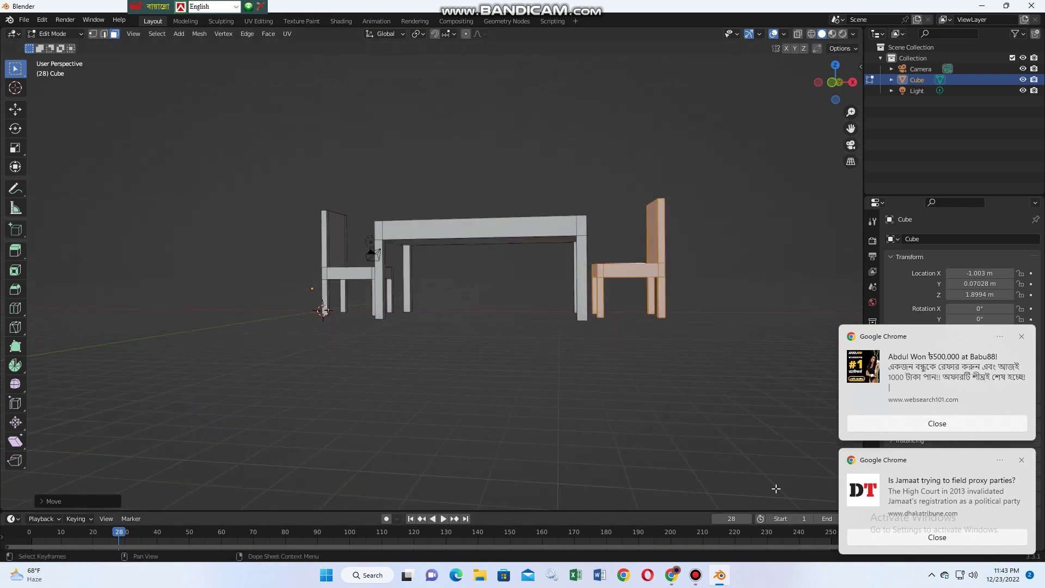
Step: Duplicate the chair and move the copy in front of the table's long side
{"action": "key", "text": "shift+d"}
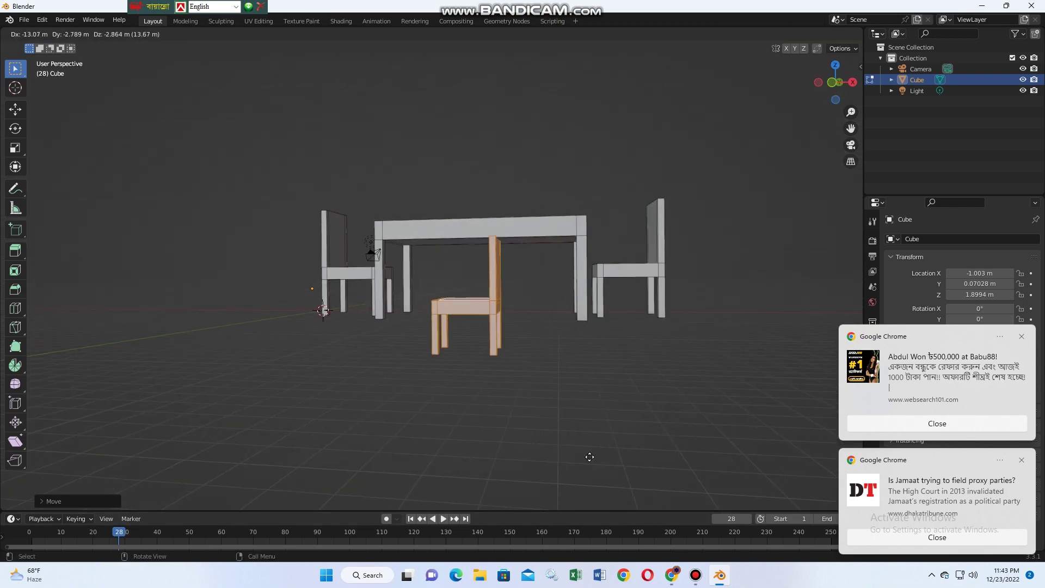
{"action": "left_click", "coordinate": [585, 438]}
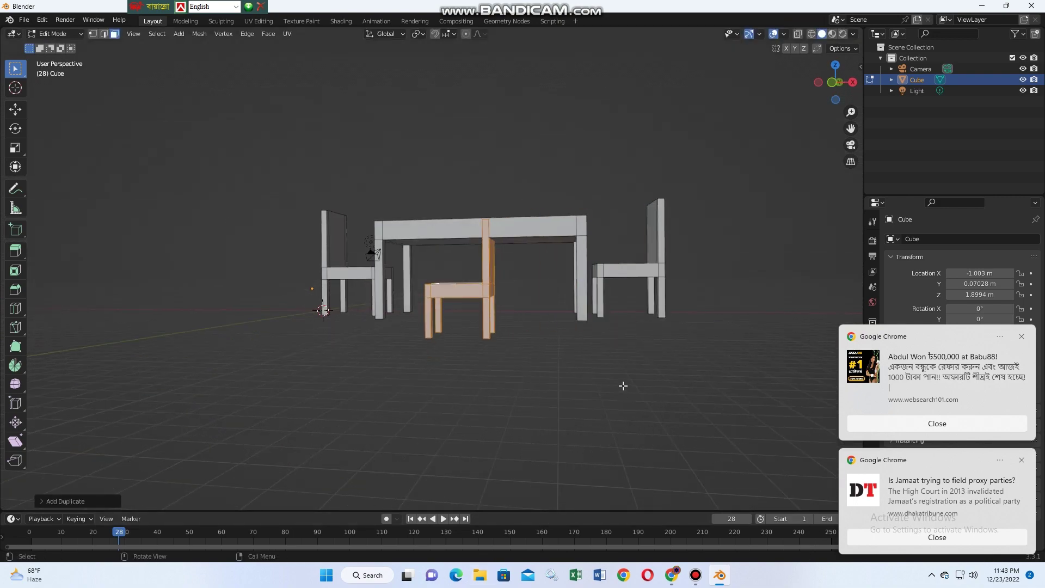
{"action": "mouse_move", "coordinate": [623, 386]}
{"action": "middle_mouse_down"}
{"action": "mouse_move", "coordinate": [525, 439]}
{"action": "mouse_move", "coordinate": [479, 436]}
{"action": "middle_mouse_up"}
{"action": "key", "text": "g"}
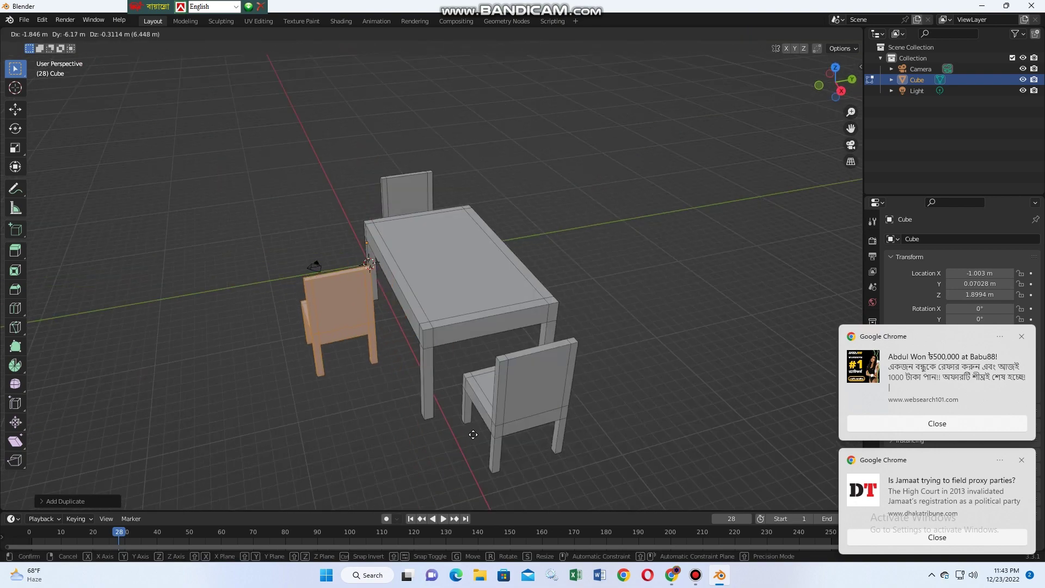
{"action": "left_click", "coordinate": [474, 434]}
{"action": "key", "text": "Tab"}
{"action": "mouse_move", "coordinate": [473, 434]}
{"action": "middle_mouse_down"}
{"action": "mouse_move", "coordinate": [451, 437]}
{"action": "mouse_move", "coordinate": [446, 423]}
{"action": "mouse_move", "coordinate": [457, 488]}
{"action": "middle_mouse_up"}
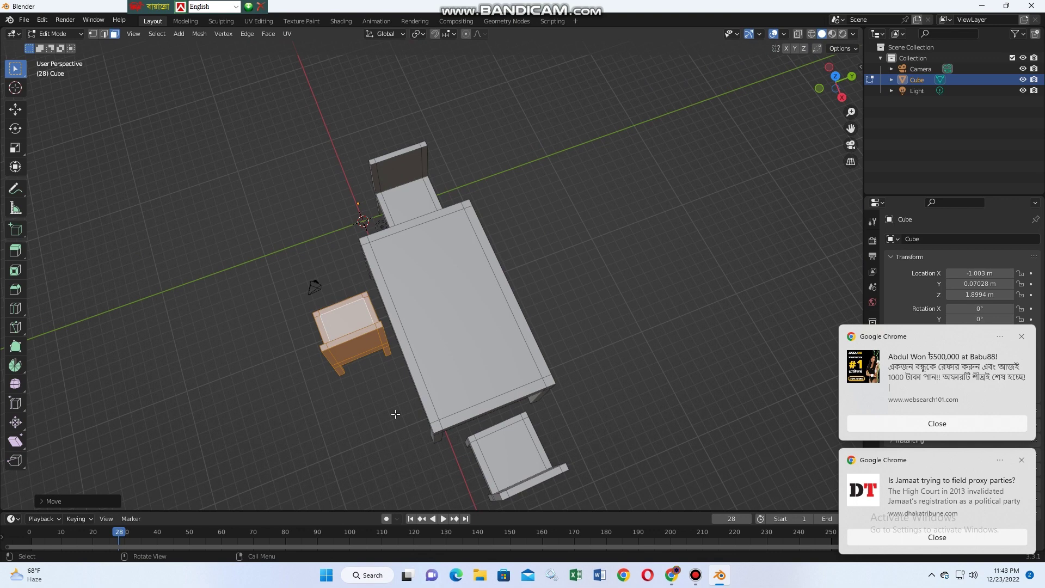
Step: Rotate the copy about -90° around Z to face the table and position it
{"action": "key", "text": "r"}
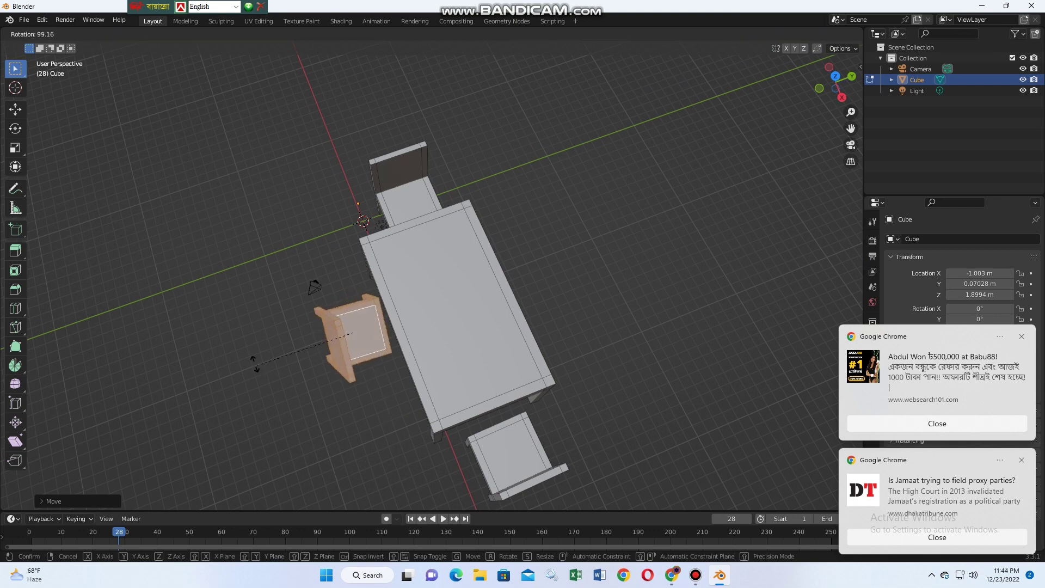
{"action": "key", "text": "z"}
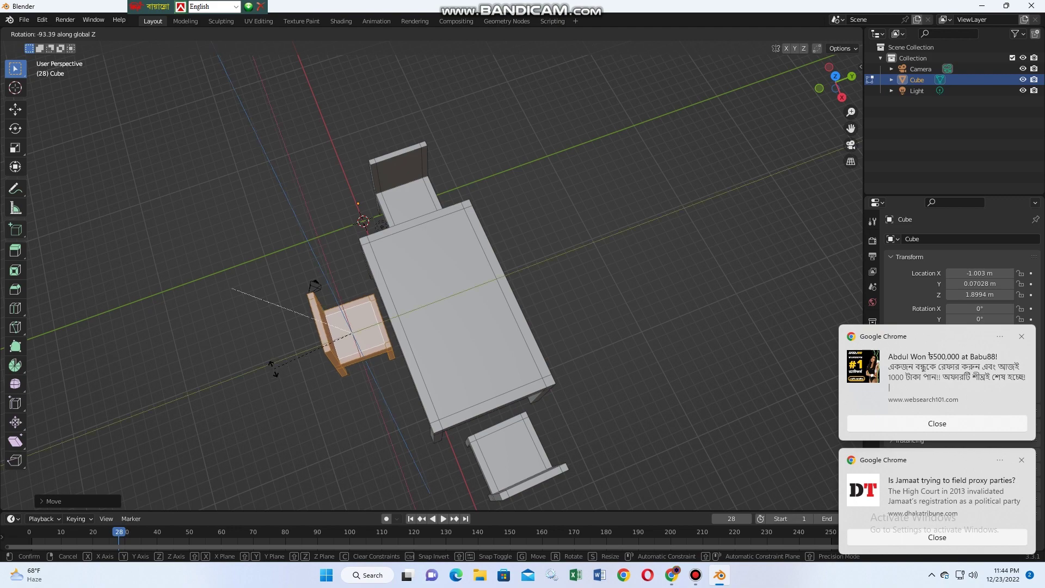
{"action": "left_click", "coordinate": [272, 367]}
{"action": "mouse_move", "coordinate": [274, 367]}
{"action": "middle_mouse_down"}
{"action": "mouse_move", "coordinate": [360, 299]}
{"action": "mouse_move", "coordinate": [470, 340]}
{"action": "middle_mouse_up"}
{"action": "key", "text": "g"}
{"action": "left_click", "coordinate": [352, 298]}
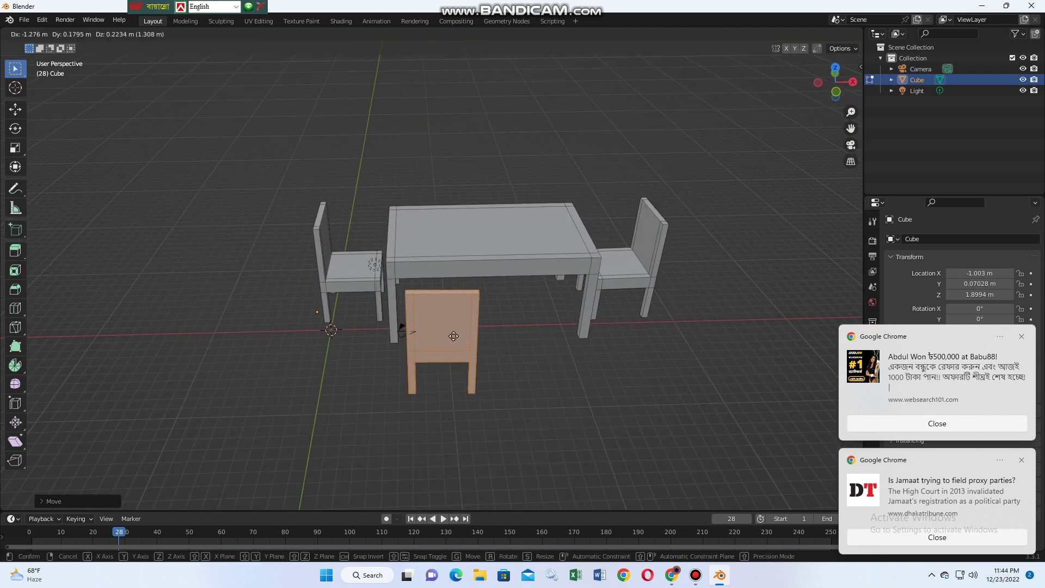
{"action": "left_click", "coordinate": [447, 333]}
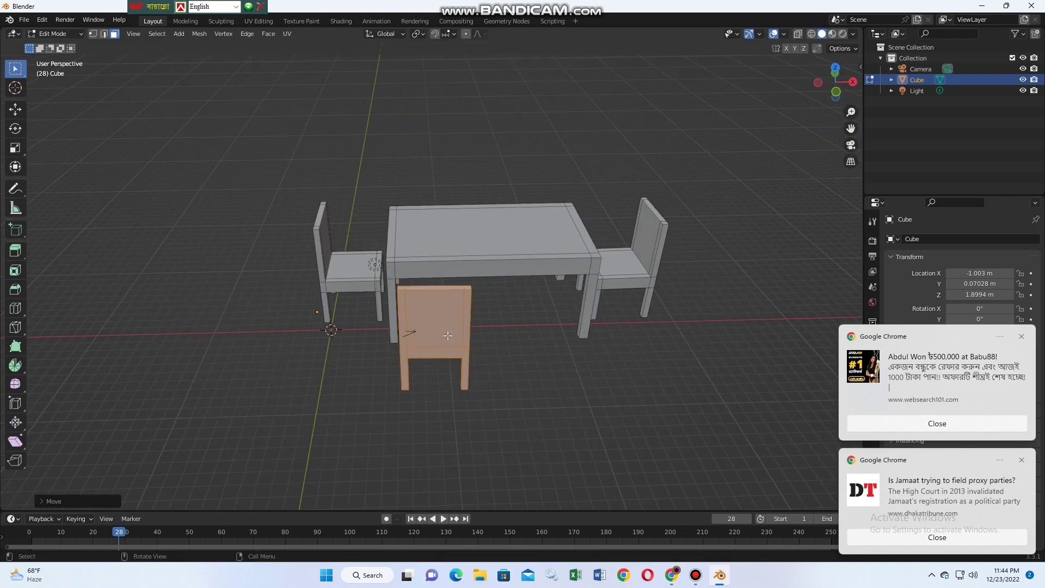
{"action": "mouse_move", "coordinate": [447, 335]}
{"action": "middle_mouse_down"}
{"action": "mouse_move", "coordinate": [401, 298]}
{"action": "mouse_move", "coordinate": [451, 306]}
{"action": "middle_mouse_up"}
Step: Duplicate the chair and place the fourth seat along the table's long side
{"action": "key", "text": "shift+d"}
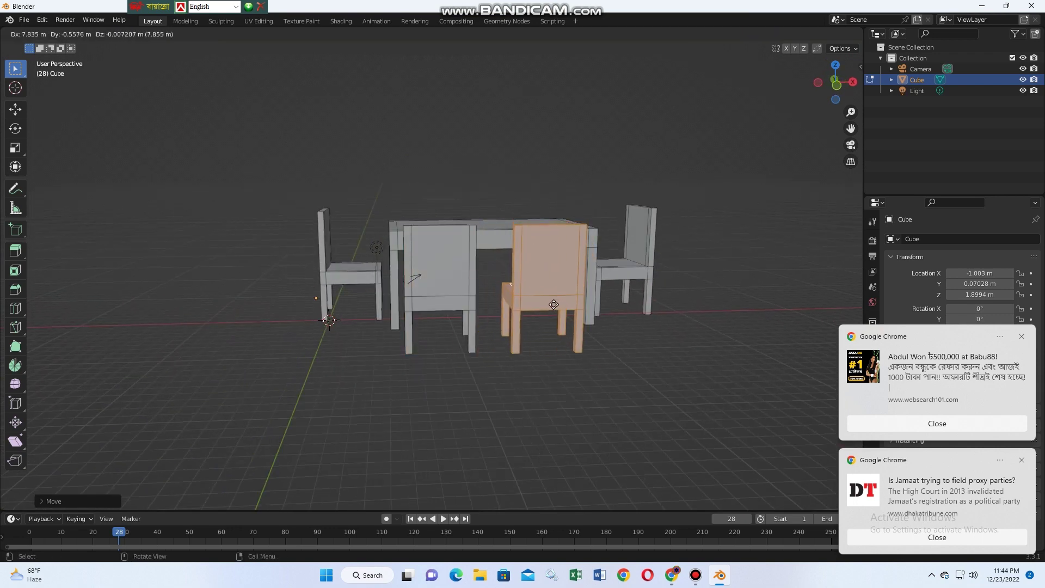
{"action": "left_click", "coordinate": [553, 299]}
{"action": "mouse_move", "coordinate": [594, 366]}
{"action": "middle_mouse_down"}
{"action": "mouse_move", "coordinate": [674, 396]}
{"action": "mouse_move", "coordinate": [696, 457]}
{"action": "mouse_move", "coordinate": [674, 434]}
{"action": "mouse_move", "coordinate": [687, 428]}
{"action": "middle_mouse_up"}
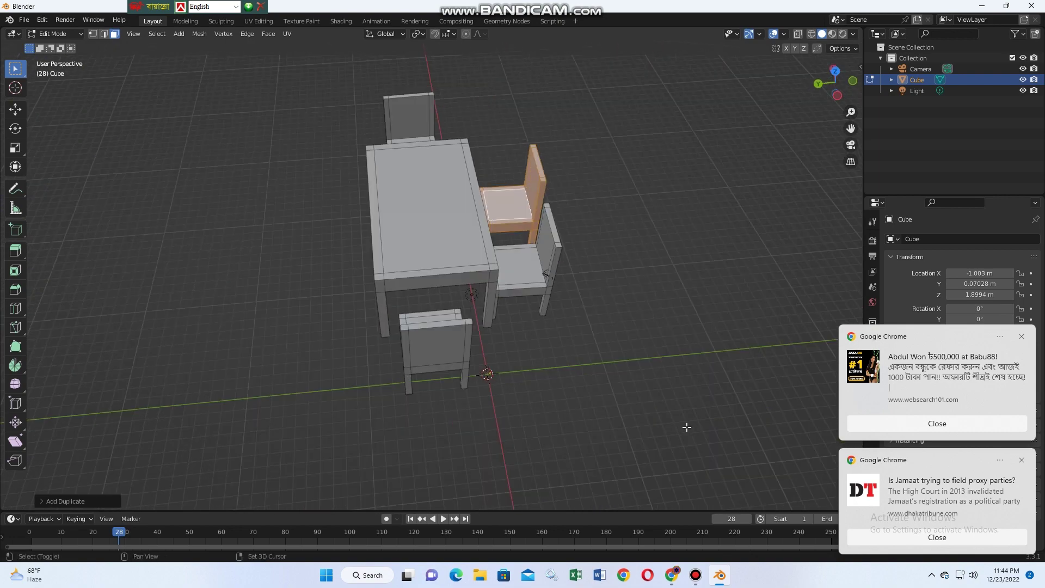
Step: Duplicate a fifth chair and move it to the table's opposite long side
{"action": "key", "text": "shift+d"}
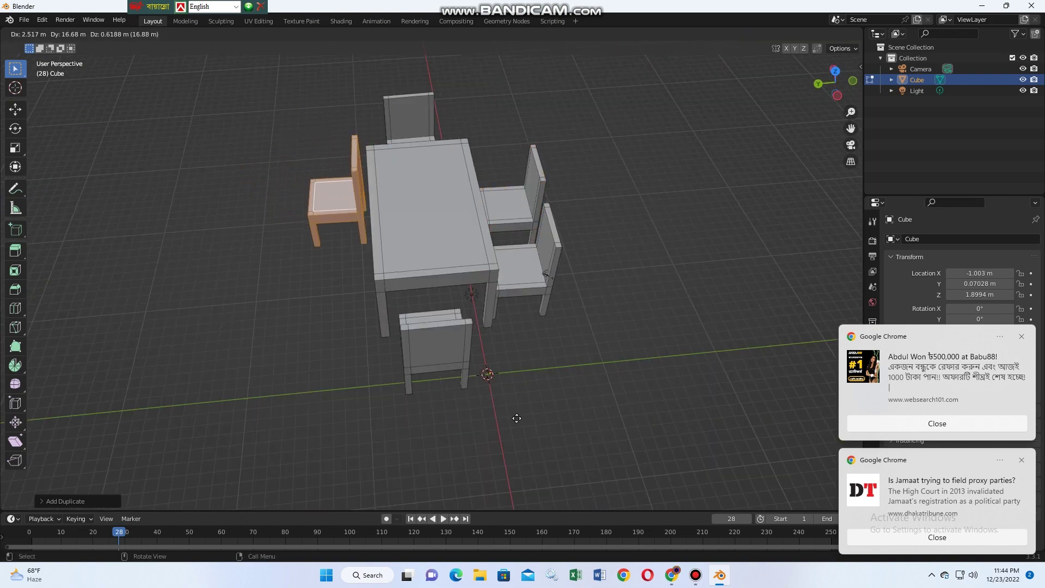
{"action": "key", "text": "z"}
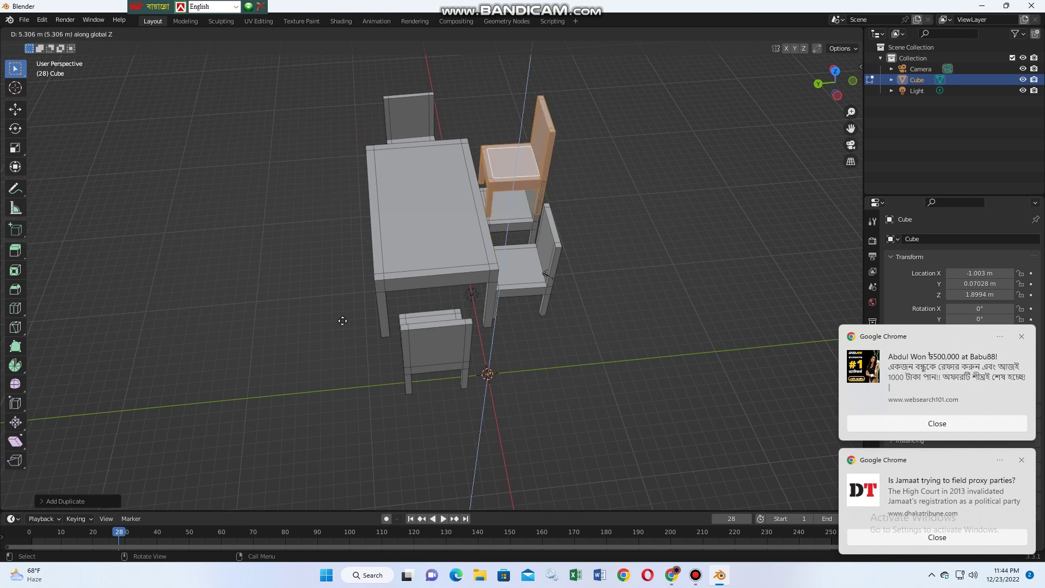
{"action": "left_click", "coordinate": [365, 345]}
{"action": "key", "text": "Tab"}
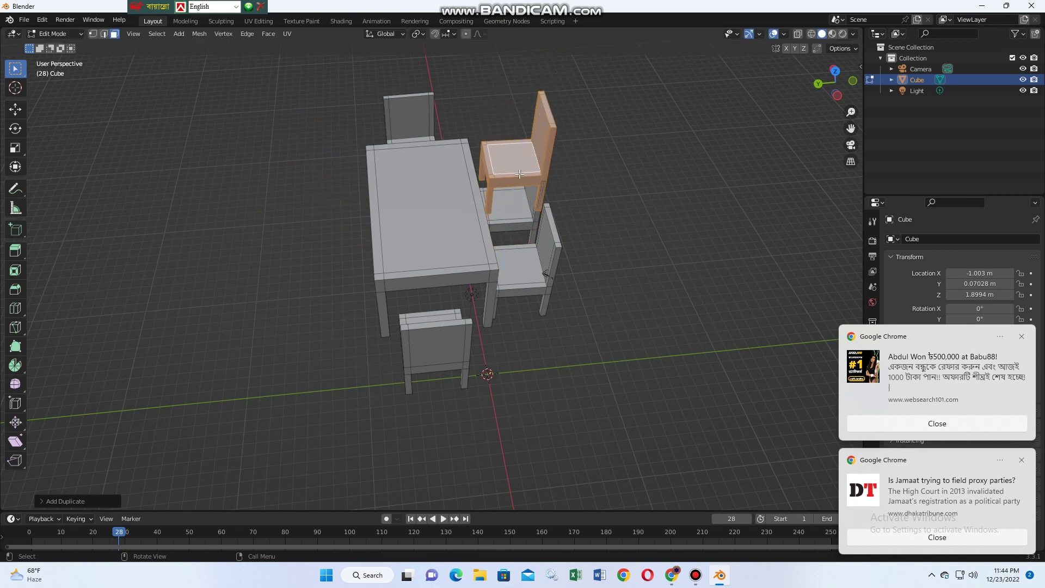
{"action": "key", "text": "g"}
{"action": "left_click", "coordinate": [338, 333]}
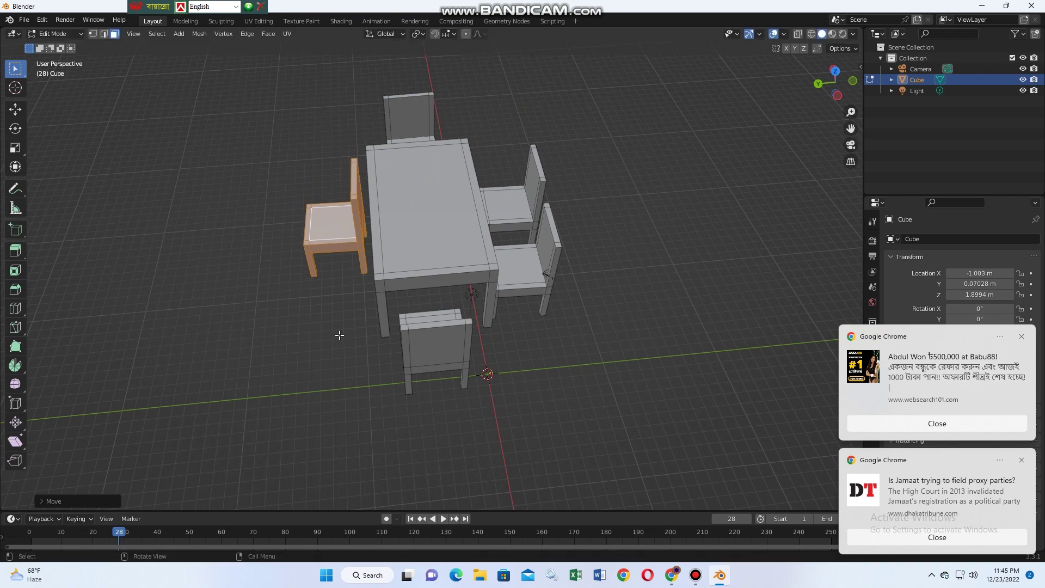
{"action": "mouse_move", "coordinate": [338, 333]}
{"action": "middle_mouse_down"}
{"action": "mouse_move", "coordinate": [475, 339]}
{"action": "mouse_move", "coordinate": [436, 329]}
{"action": "middle_mouse_up"}
{"action": "key", "text": "g"}
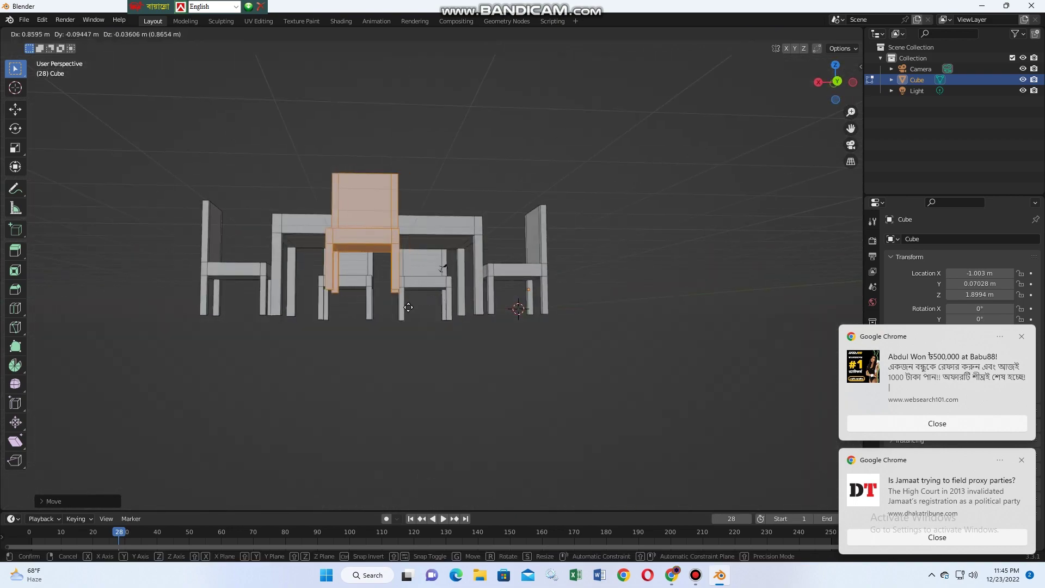
{"action": "left_click", "coordinate": [382, 333]}
{"action": "mouse_move", "coordinate": [396, 352]}
{"action": "middle_mouse_down"}
{"action": "mouse_move", "coordinate": [492, 326]}
{"action": "mouse_move", "coordinate": [416, 353]}
{"action": "mouse_move", "coordinate": [266, 464]}
{"action": "mouse_move", "coordinate": [292, 443]}
{"action": "mouse_move", "coordinate": [291, 473]}
{"action": "middle_mouse_up"}
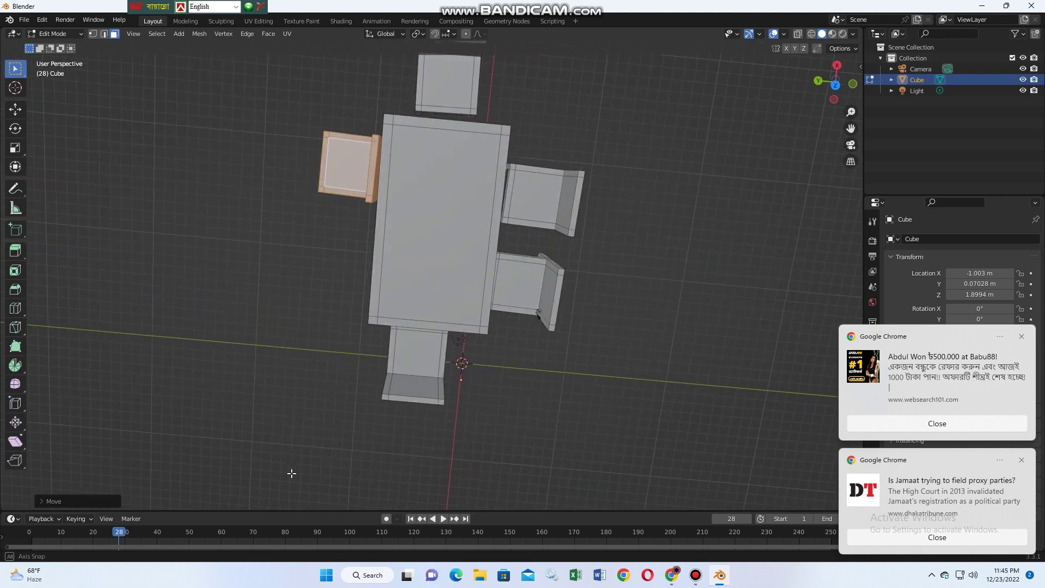
Step: Preview the scene in Rendered shading, then return to Solid shading
{"action": "key", "text": "z"}
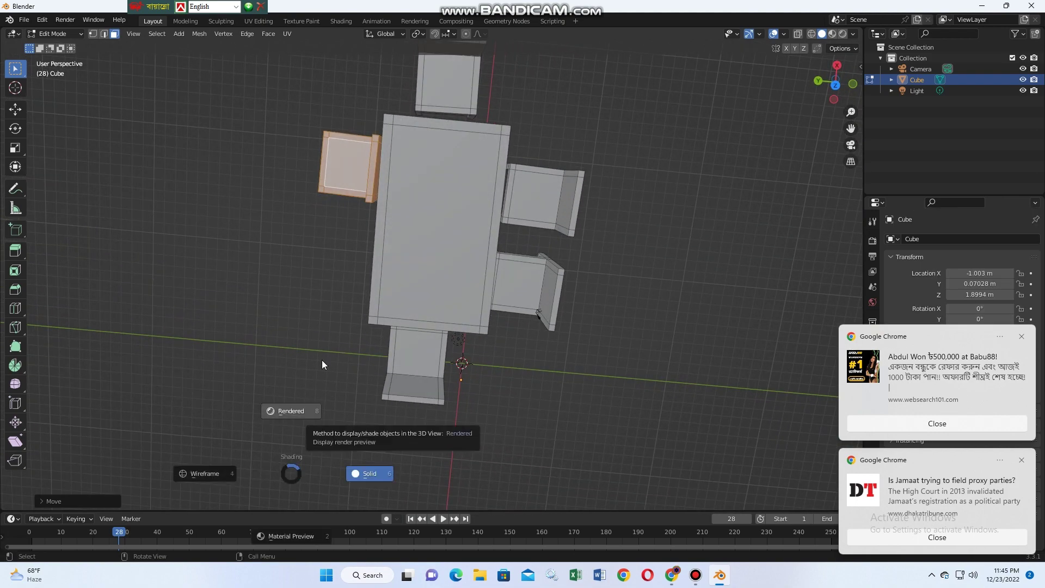
{"action": "left_click", "coordinate": [263, 425]}
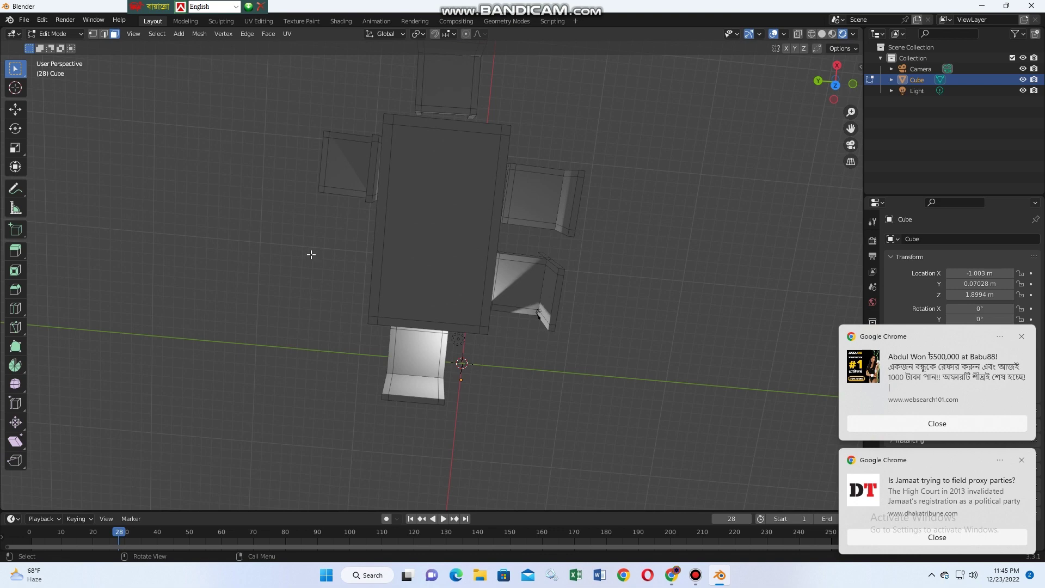
{"action": "left_click", "coordinate": [822, 33]}
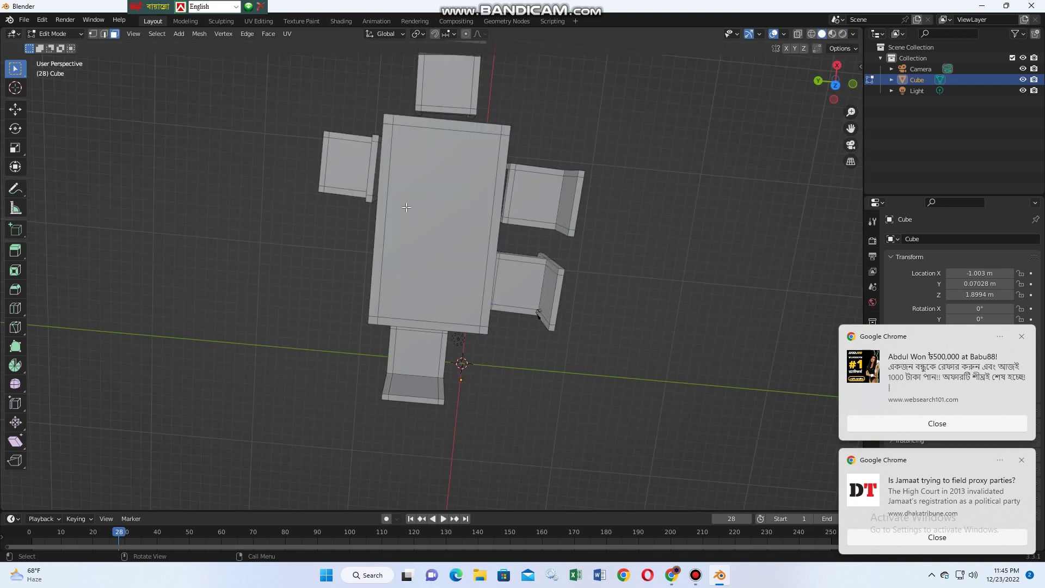
Step: Select the whole left chair and rotate it on X/Y to correct its tilt
{"action": "left_click", "coordinate": [356, 178]}
{"action": "key", "text": "ctrl+l"}
{"action": "key", "text": "r"}
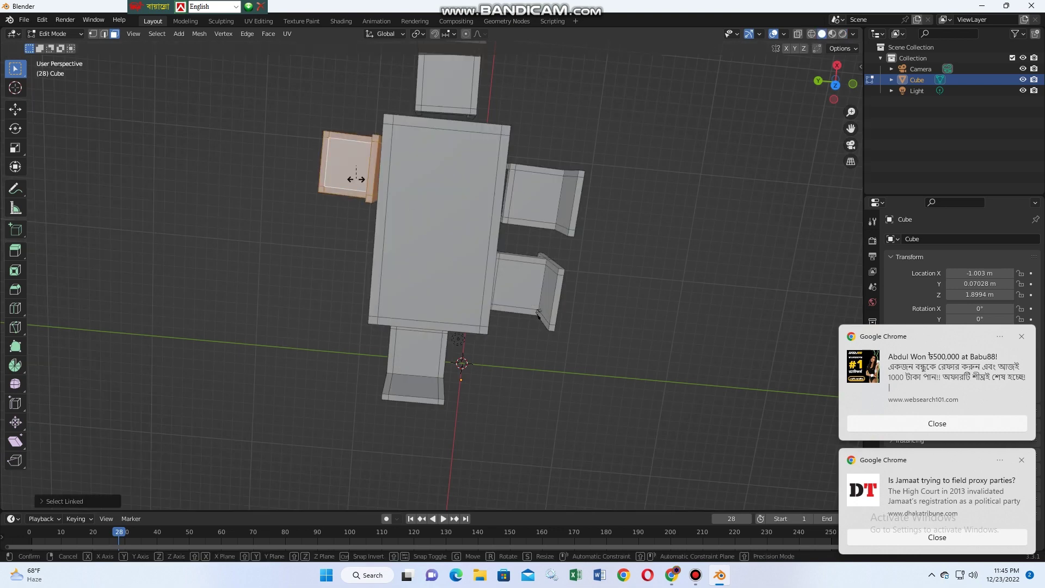
{"action": "key", "text": "x"}
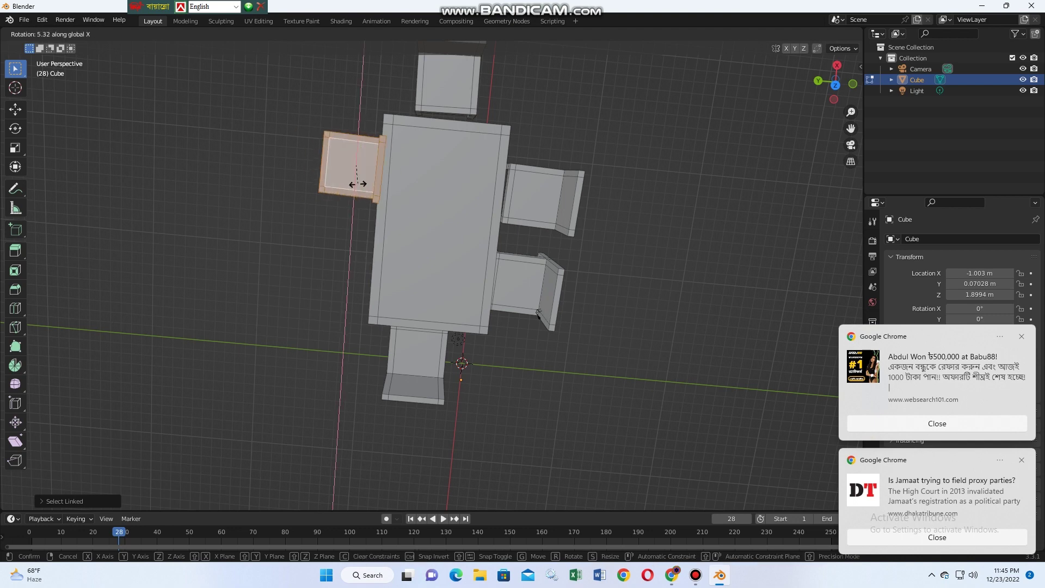
{"action": "key", "text": "y"}
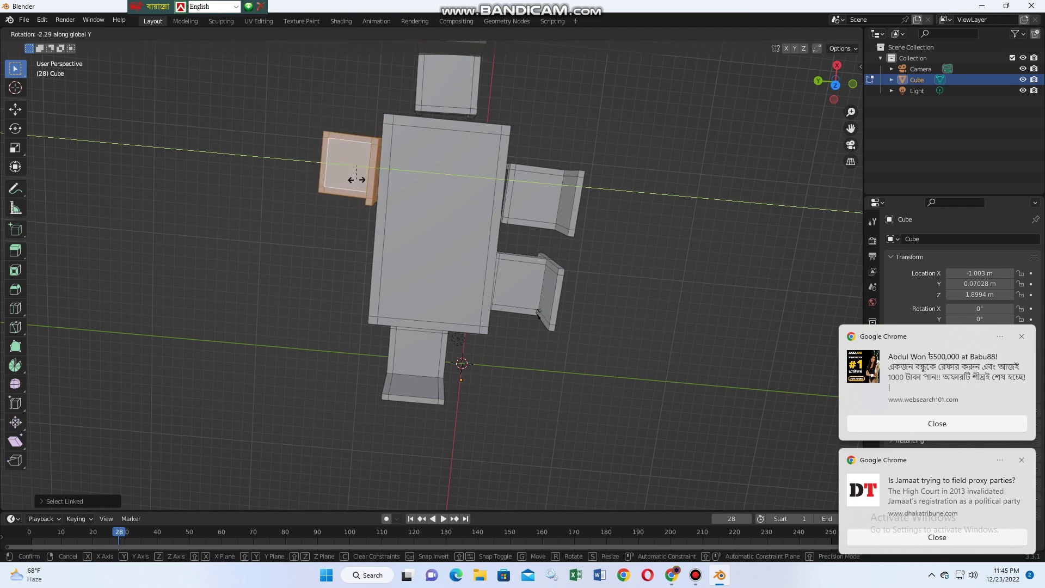
{"action": "left_click", "coordinate": [356, 180]}
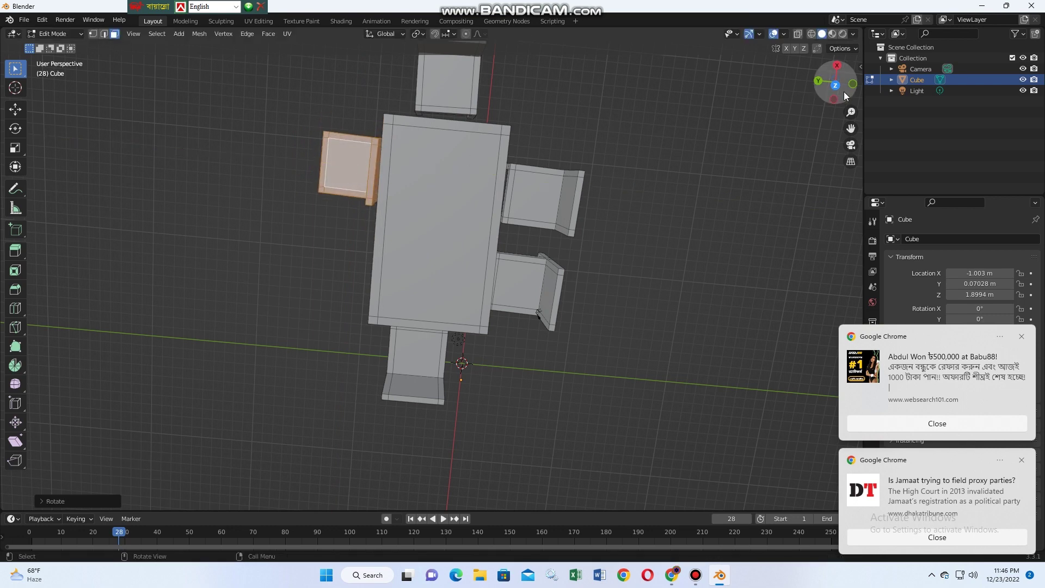
{"action": "left_click_drag", "start_coordinate": [853, 86], "coordinate": [582, 8]}
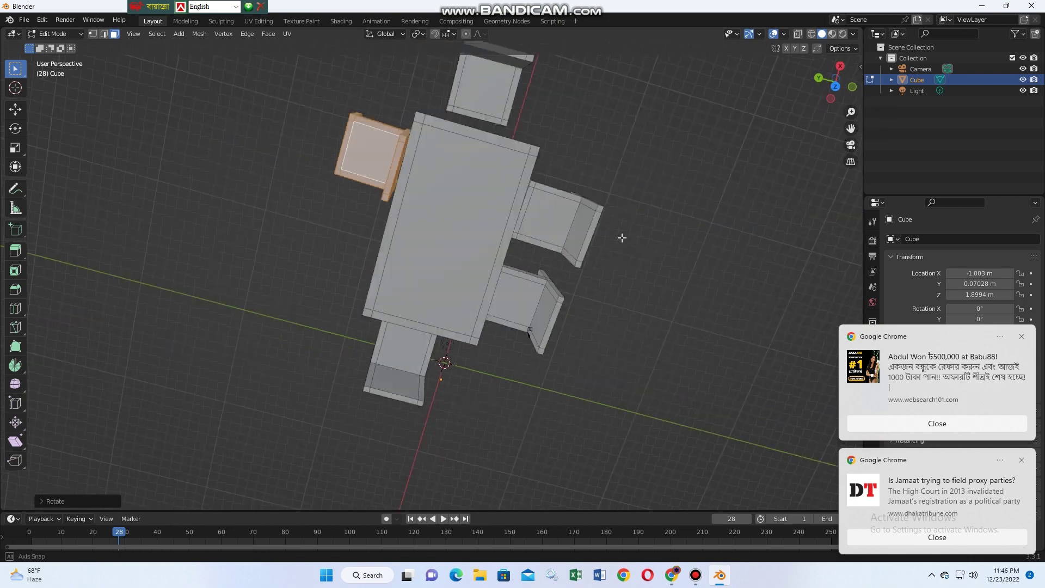
{"action": "mouse_move", "coordinate": [583, 221]}
{"action": "middle_mouse_down"}
{"action": "mouse_move", "coordinate": [754, 91]}
{"action": "mouse_move", "coordinate": [743, 92]}
{"action": "middle_mouse_up"}
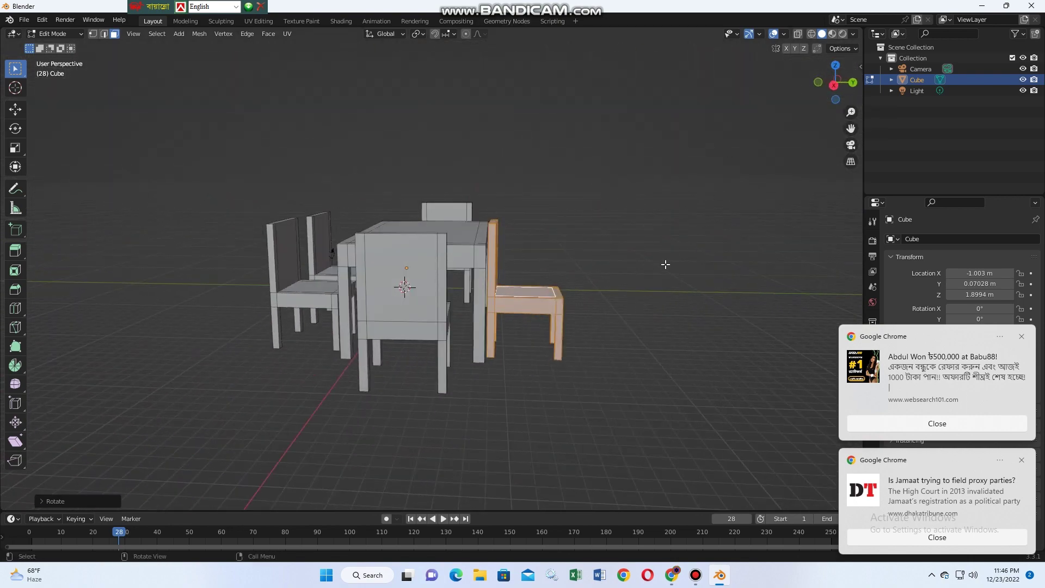
Step: Turn the chair 180° about Z and move it to the table's near edge
{"action": "key", "text": "r"}
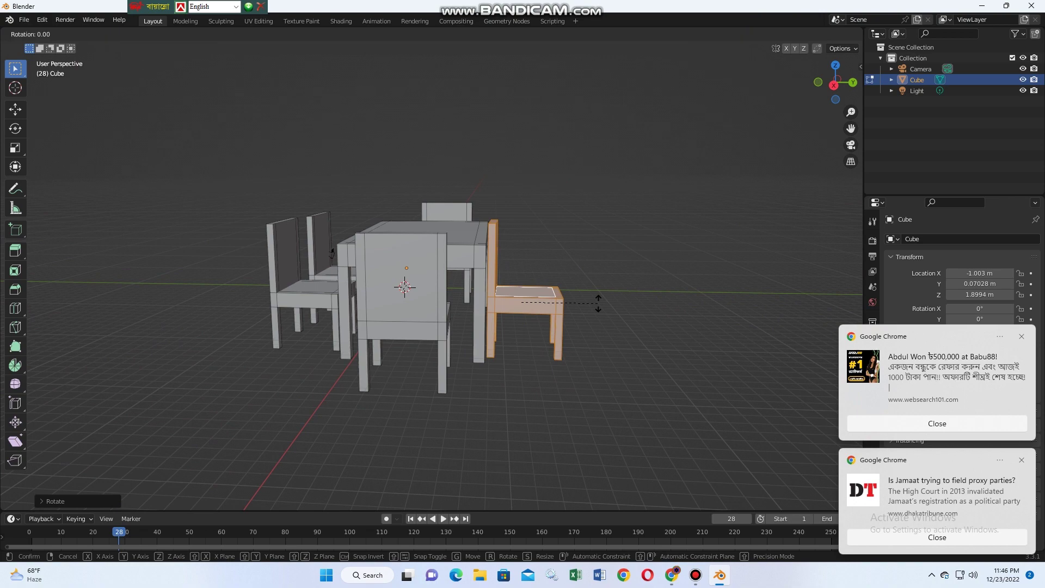
{"action": "key", "text": "z"}
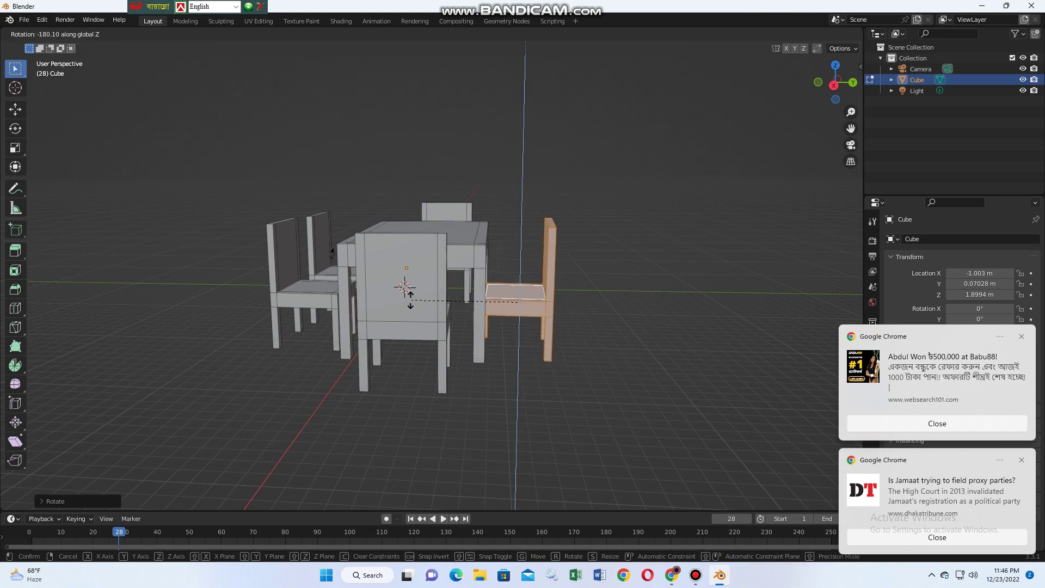
{"action": "left_click", "coordinate": [411, 298]}
{"action": "middle_click_drag", "start_coordinate": [600, 299], "coordinate": [598, 284]}
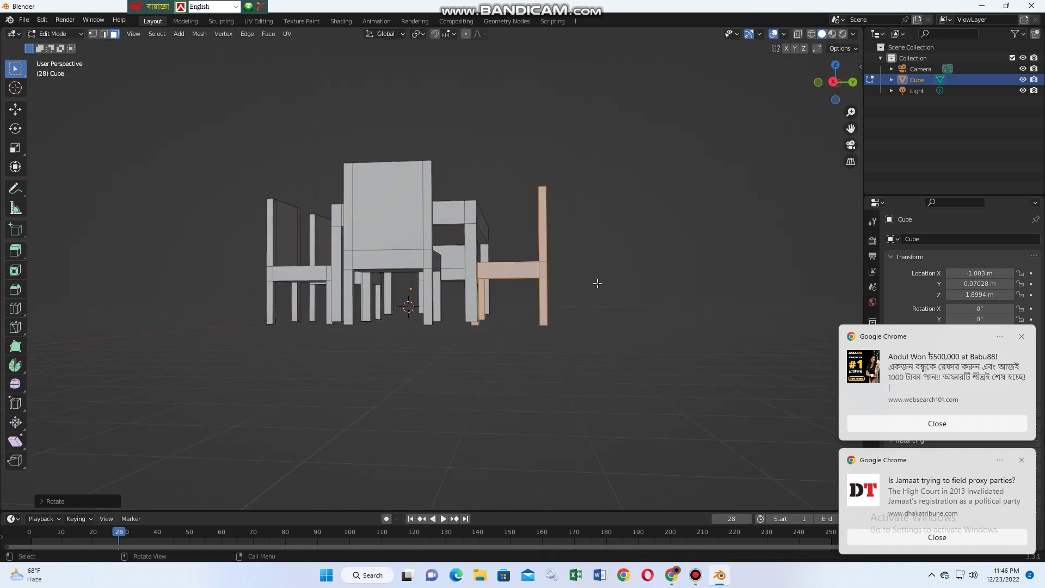
{"action": "key", "text": "g"}
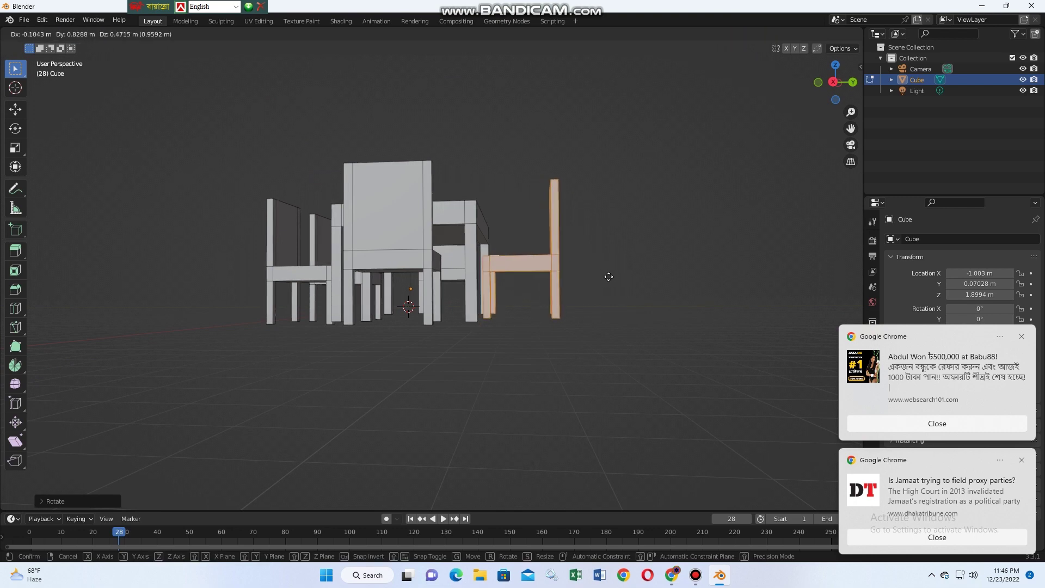
{"action": "left_click", "coordinate": [609, 277]}
{"action": "middle_click_drag", "start_coordinate": [607, 276], "coordinate": [495, 313]}
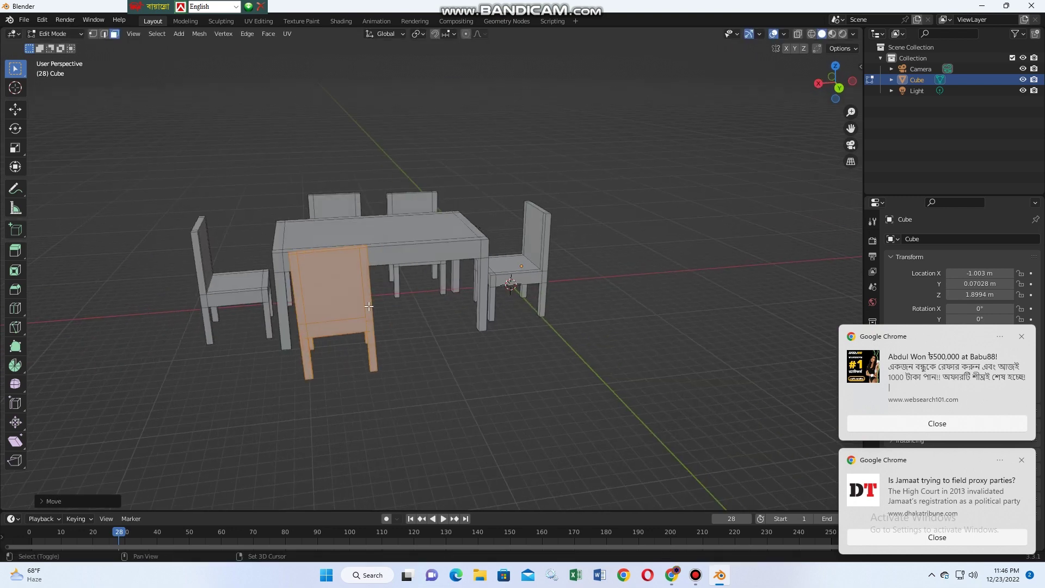
Step: Duplicate the turned chair and place the copy beside it
{"action": "key", "text": "shift+d"}
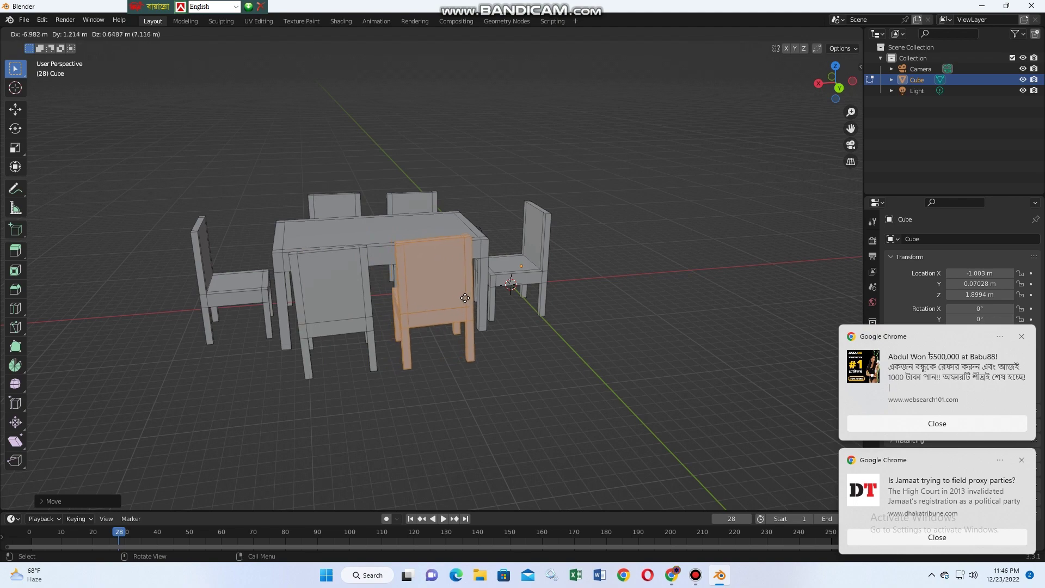
{"action": "left_click", "coordinate": [465, 298]}
{"action": "middle_click_drag", "start_coordinate": [523, 322], "coordinate": [455, 400]}
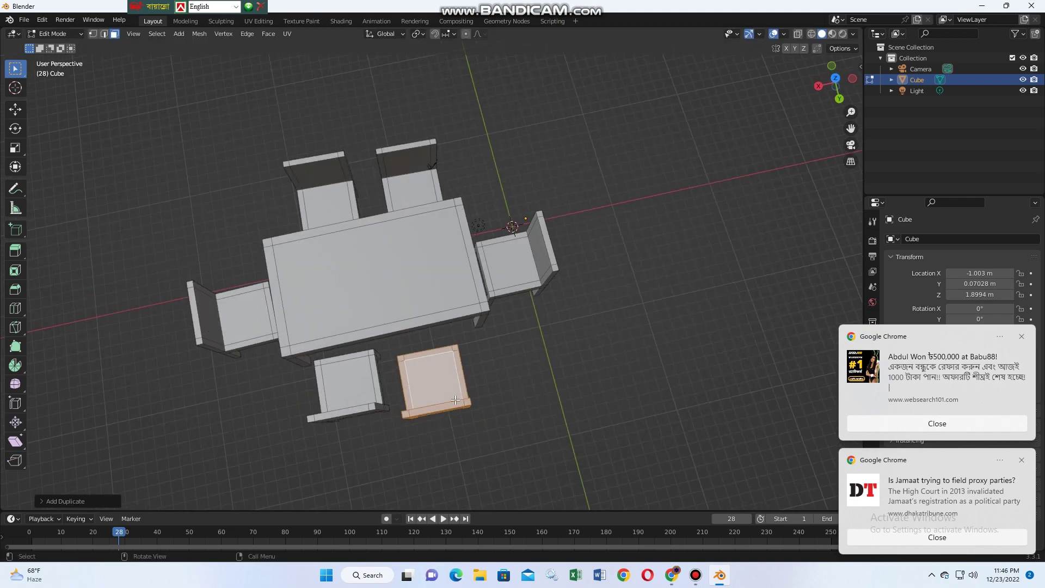
{"action": "key", "text": "g"}
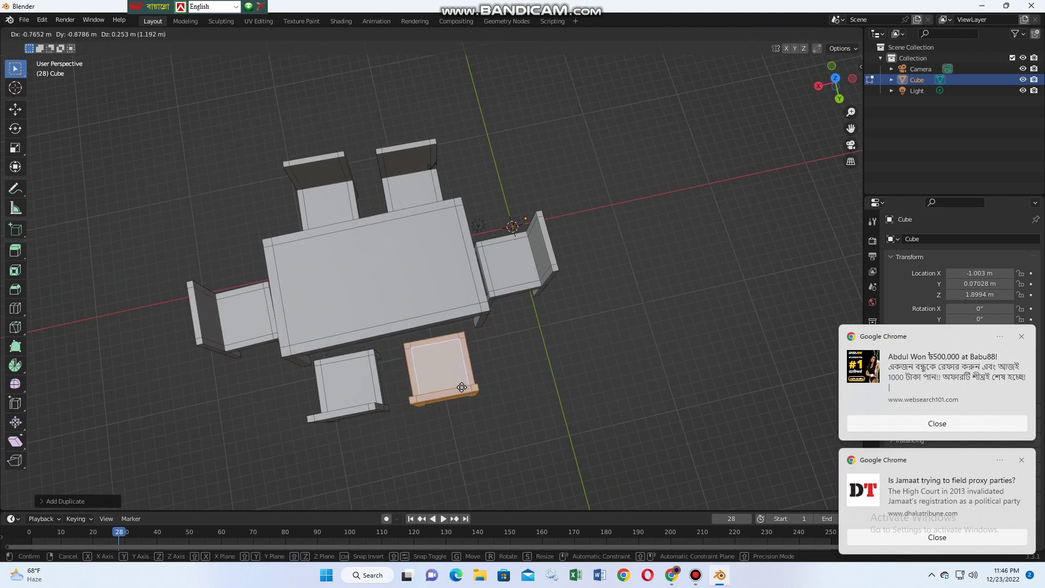
{"action": "left_click", "coordinate": [461, 392]}
{"action": "middle_click_drag", "start_coordinate": [462, 393], "coordinate": [409, 200]}
Step: Reposition the far chair, then view the layout from the top (Numpad 7)
{"action": "left_click", "coordinate": [410, 200]}
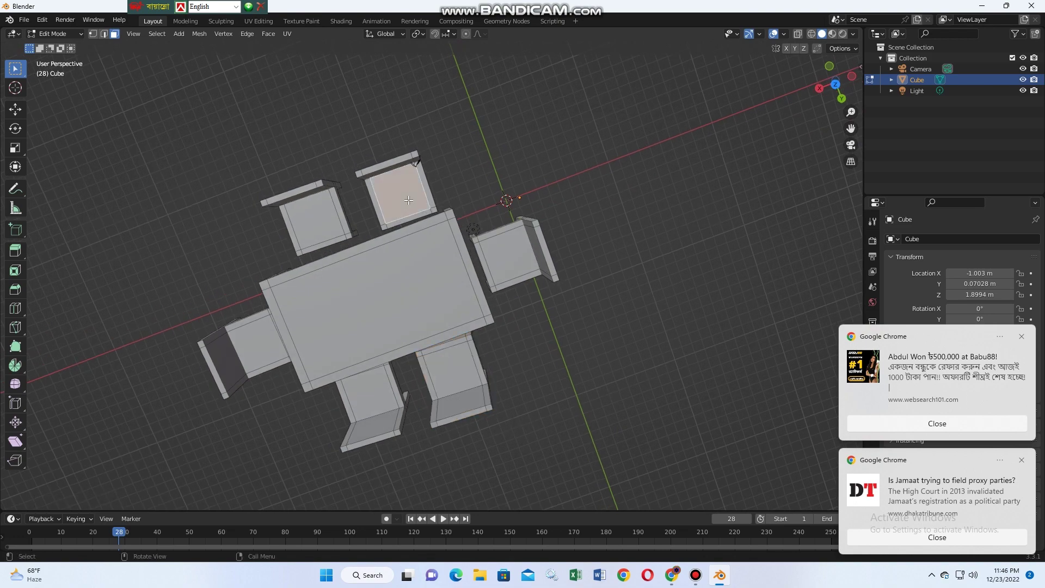
{"action": "key", "text": "ctrl+l"}
{"action": "key", "text": "g"}
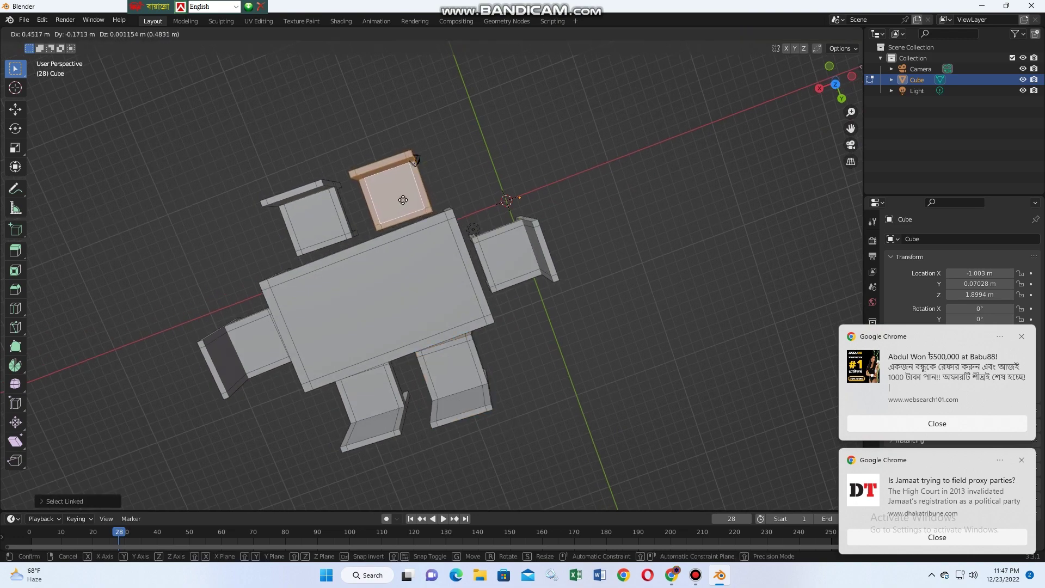
{"action": "left_click", "coordinate": [402, 200]}
{"action": "key", "text": "KP_1"}
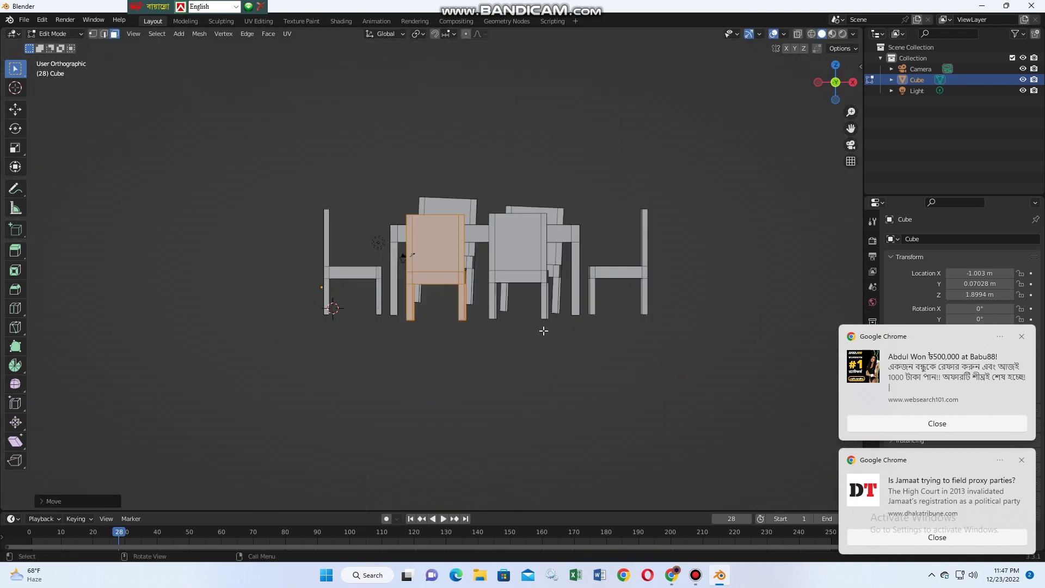
{"action": "middle_click_drag", "start_coordinate": [544, 331], "coordinate": [544, 331]}
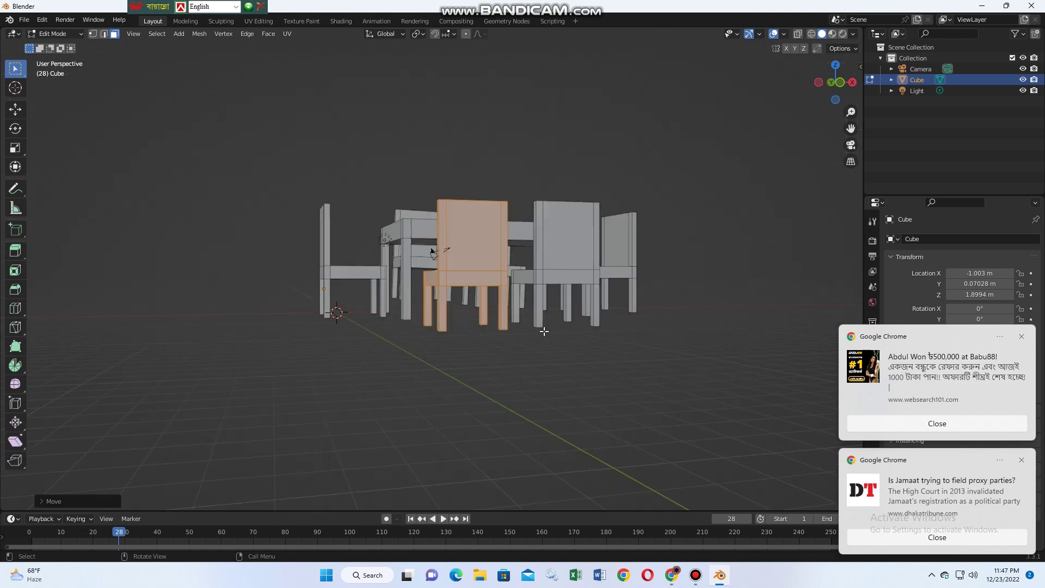
{"action": "key", "text": "KP_7"}
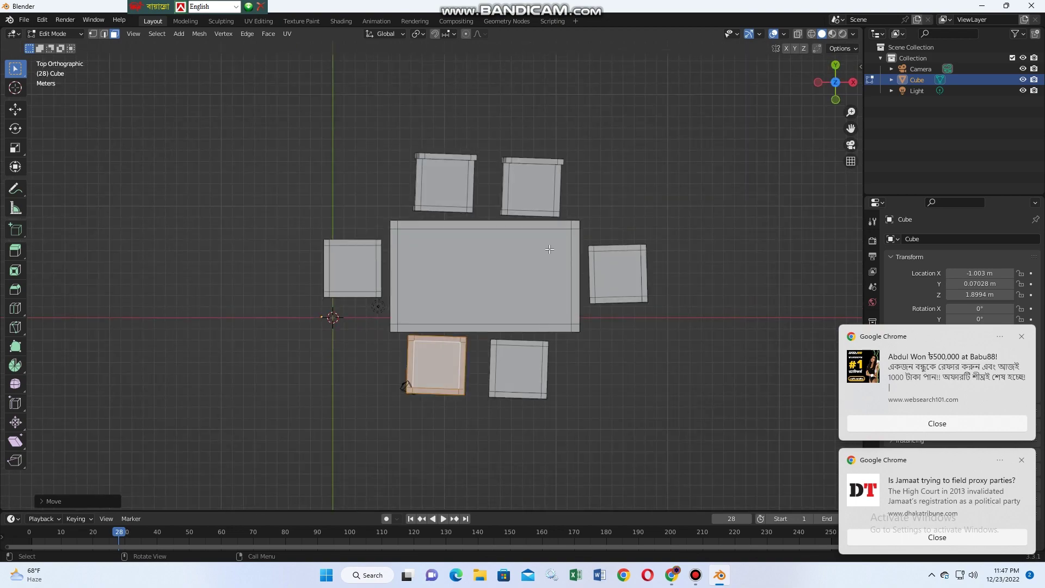
Step: Shift the lower-right and lower-left chairs so they're evenly spaced along the table
{"action": "left_click", "coordinate": [527, 373]}
{"action": "key", "text": "l"}
{"action": "key", "text": "g"}
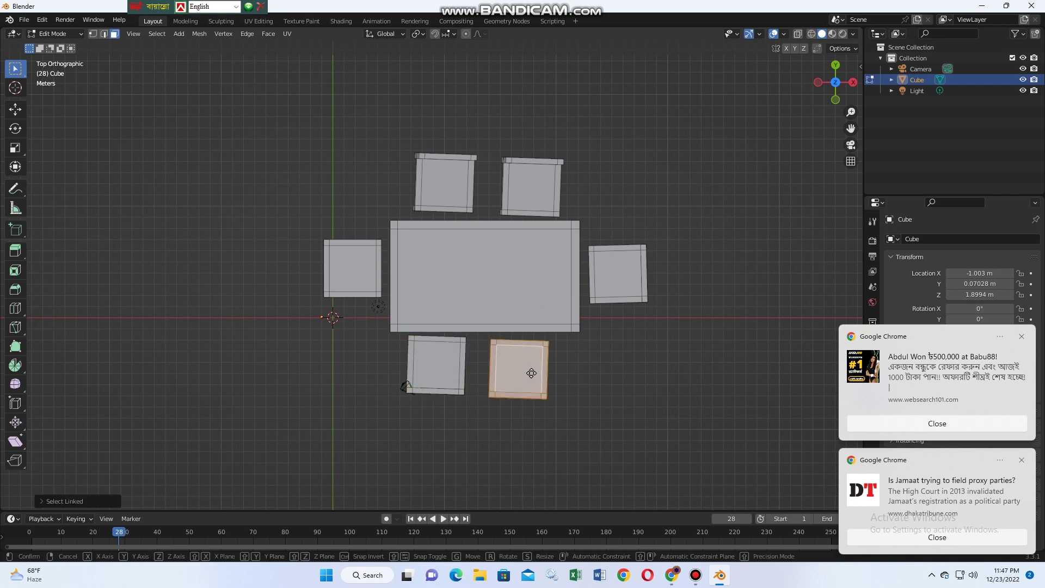
{"action": "left_click", "coordinate": [550, 373]}
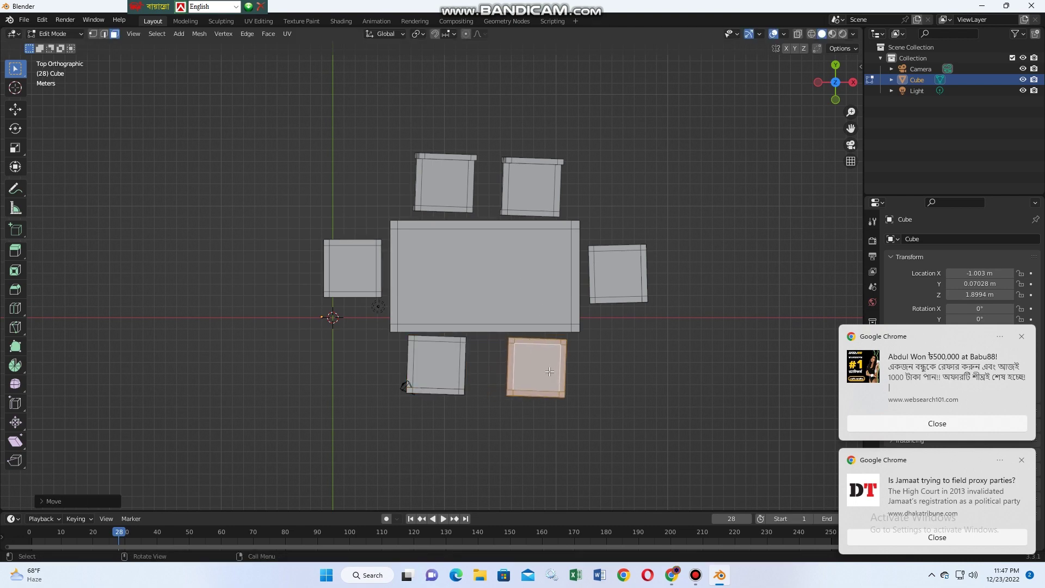
{"action": "left_click", "coordinate": [441, 366]}
{"action": "key", "text": "l"}
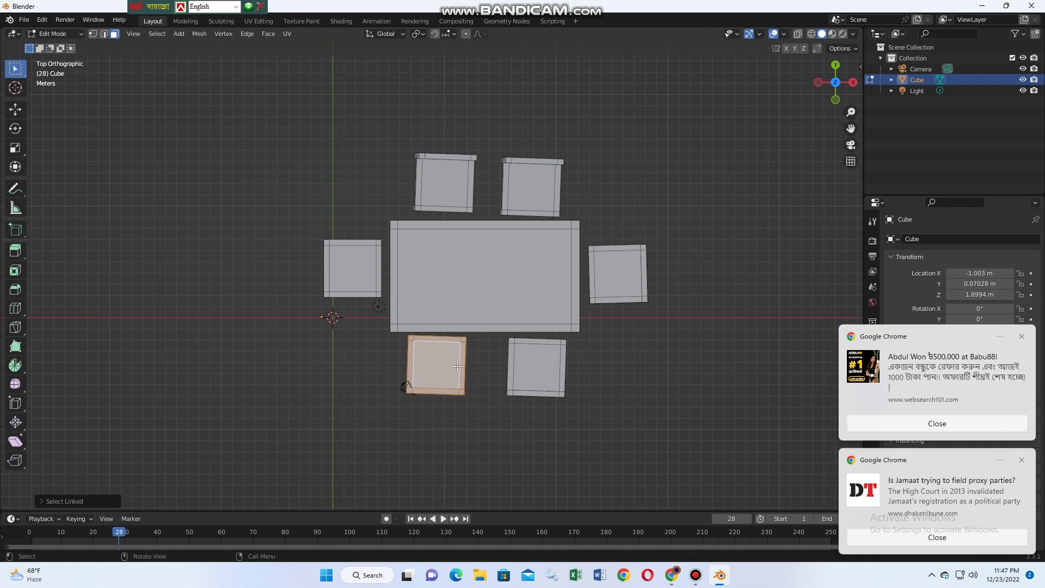
{"action": "key", "text": "g"}
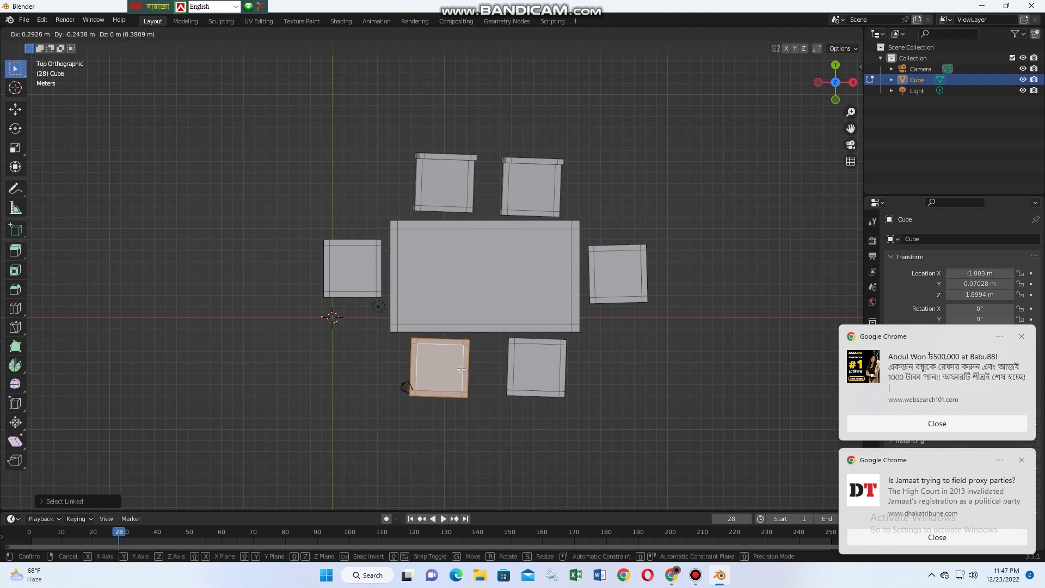
{"action": "left_click", "coordinate": [461, 369]}
Step: Deselect and check the six-chair set from the side and a tilted perspective
{"action": "left_click", "coordinate": [671, 229]}
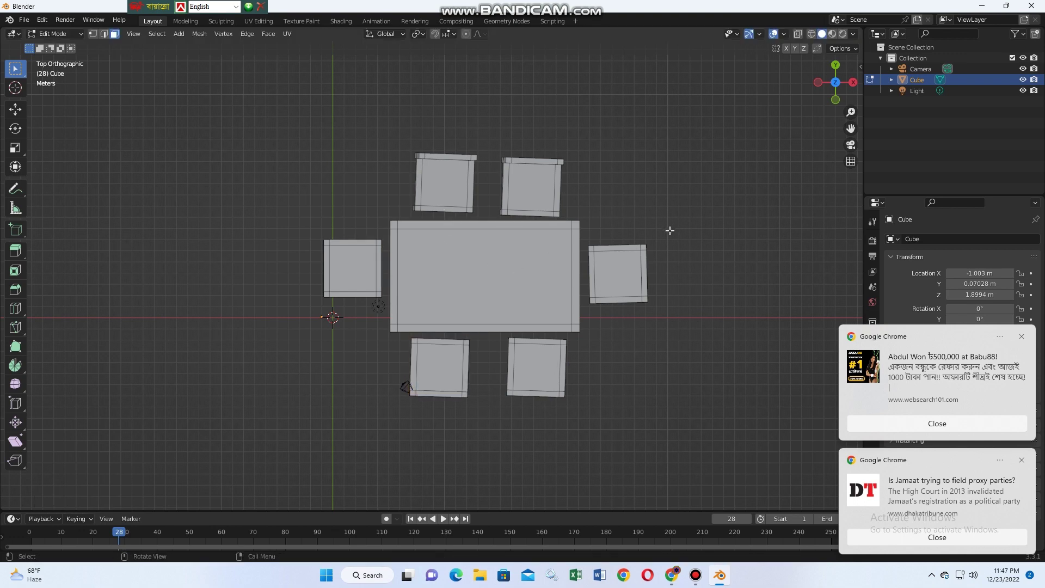
{"action": "key", "text": "KP_8"}
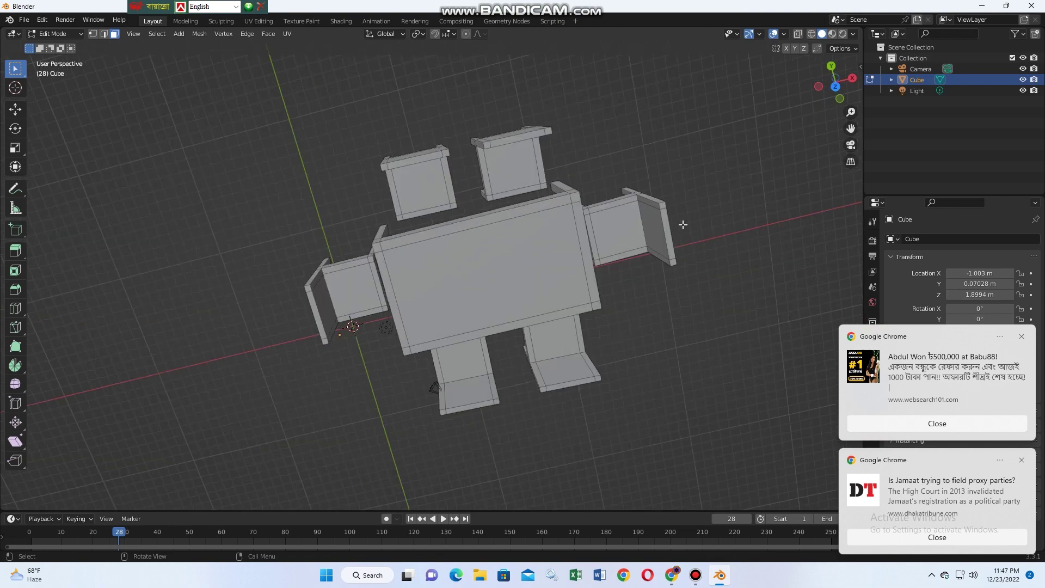
{"action": "key", "text": "KP_7"}
{"action": "key", "text": "KP_3"}
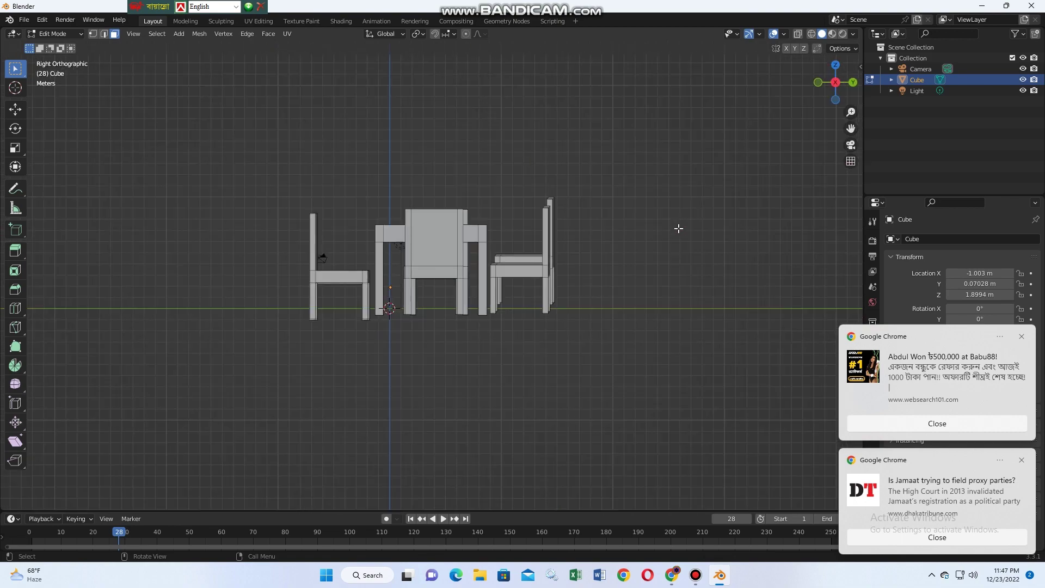
{"action": "mouse_move", "coordinate": [678, 229]}
{"action": "middle_mouse_down"}
{"action": "mouse_move", "coordinate": [686, 343]}
{"action": "mouse_move", "coordinate": [705, 364]}
{"action": "mouse_move", "coordinate": [625, 285]}
{"action": "mouse_move", "coordinate": [609, 318]}
{"action": "middle_mouse_up"}
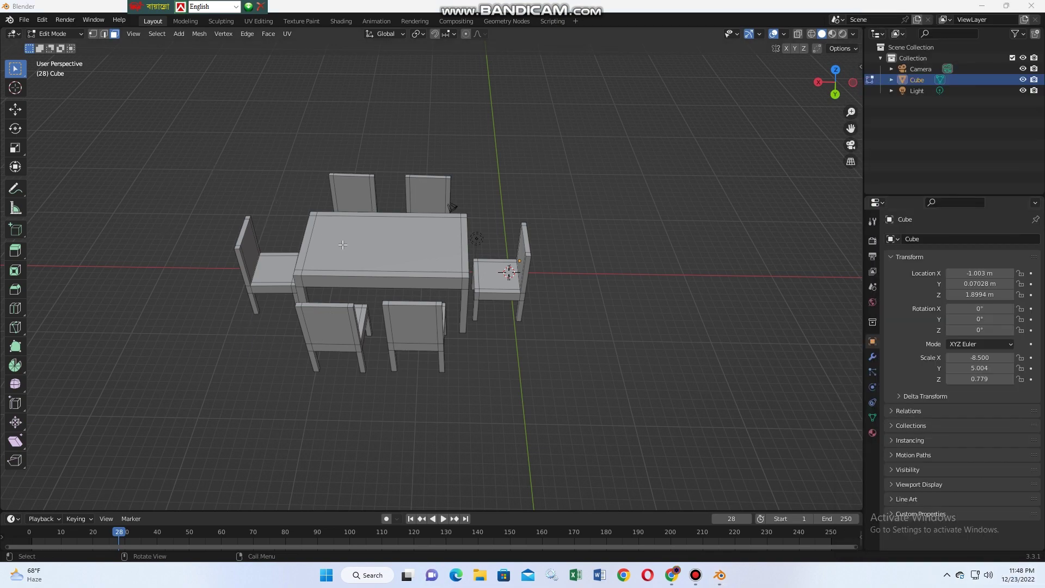
Step: Select all the furniture mesh and add a second material slot with new Material.001
{"action": "left_click", "coordinate": [368, 245]}
{"action": "key", "text": "a"}
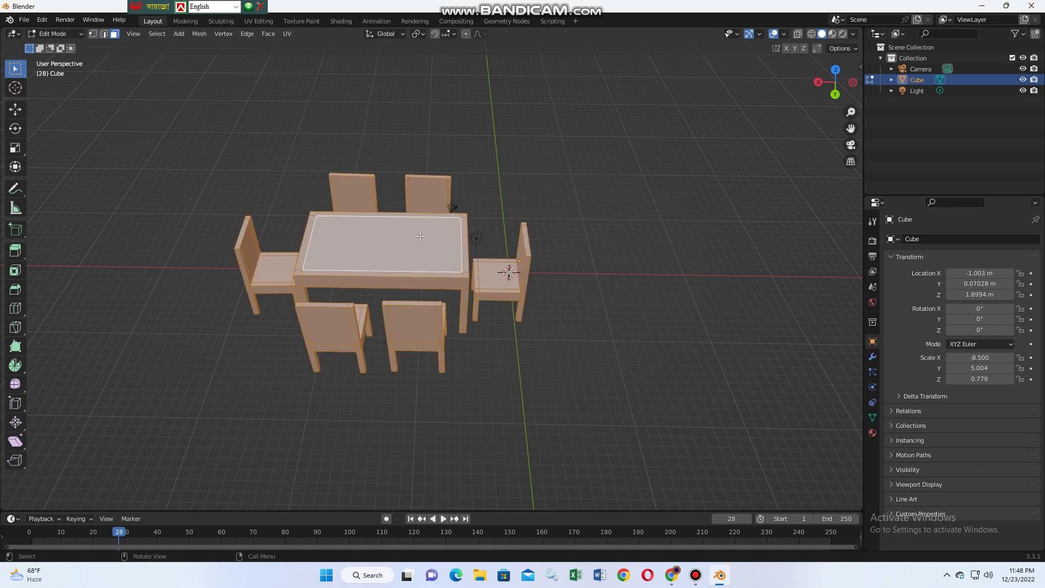
{"action": "left_click", "coordinate": [872, 433]}
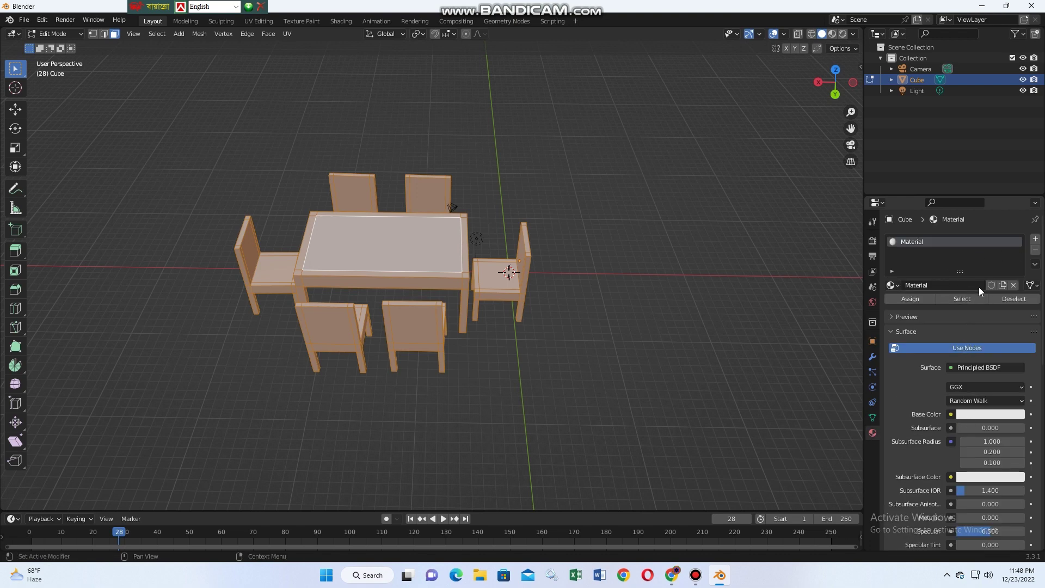
{"action": "left_click", "coordinate": [1035, 240]}
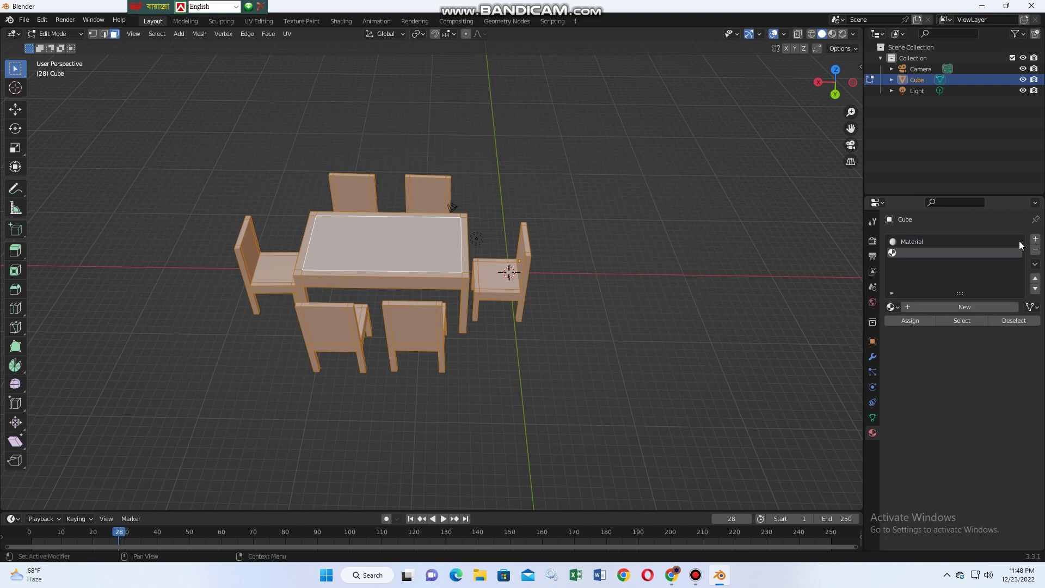
{"action": "left_click", "coordinate": [944, 307]}
{"action": "left_click", "coordinate": [978, 438]}
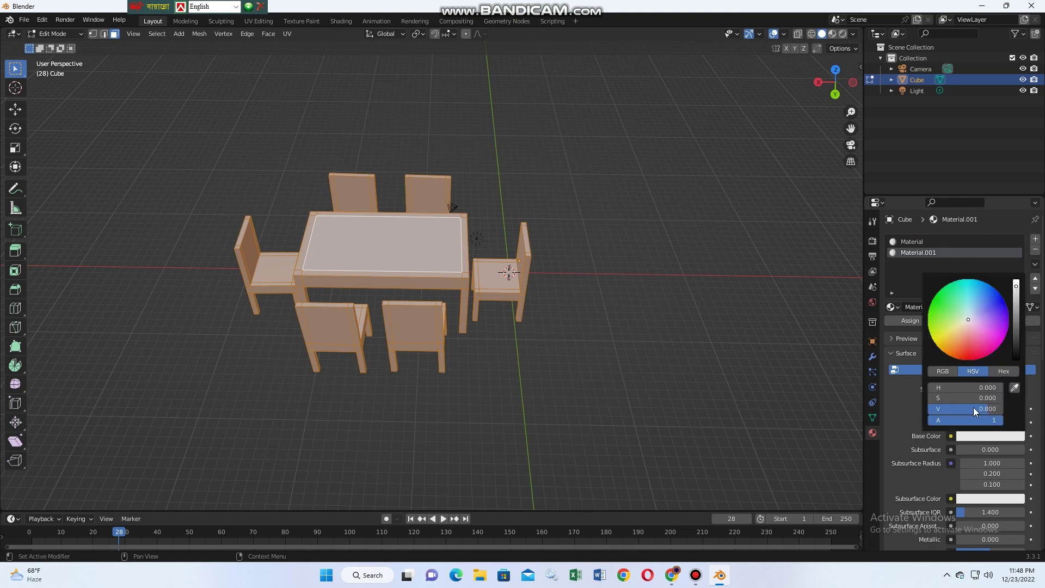
{"action": "left_click", "coordinate": [806, 358]}
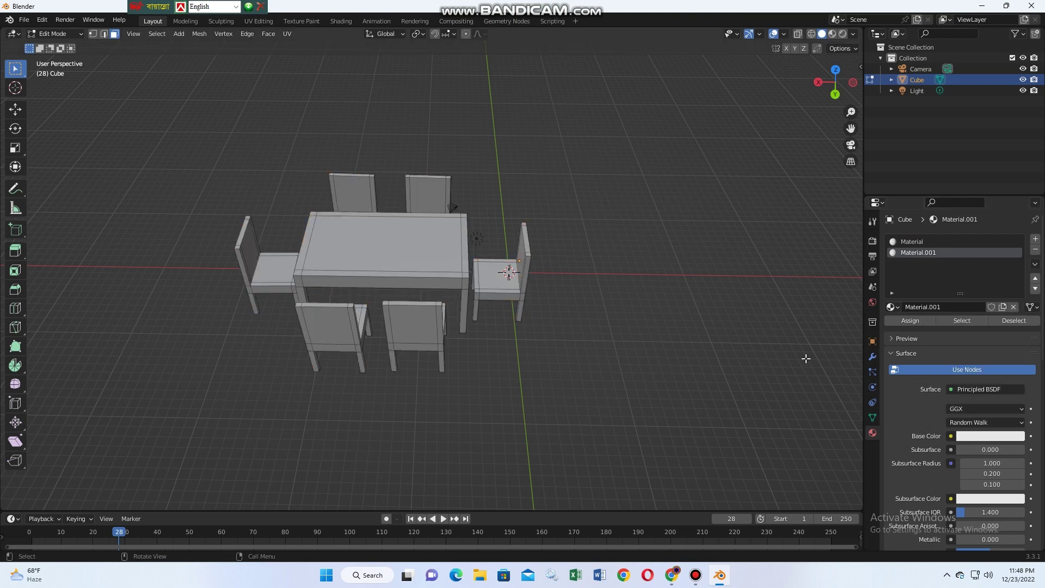
{"action": "left_click", "coordinate": [67, 36]}
{"action": "left_click", "coordinate": [73, 58]}
Step: Add a Solidify modifier, set thickness around 0.1 m and flip the offset
{"action": "left_click", "coordinate": [873, 399]}
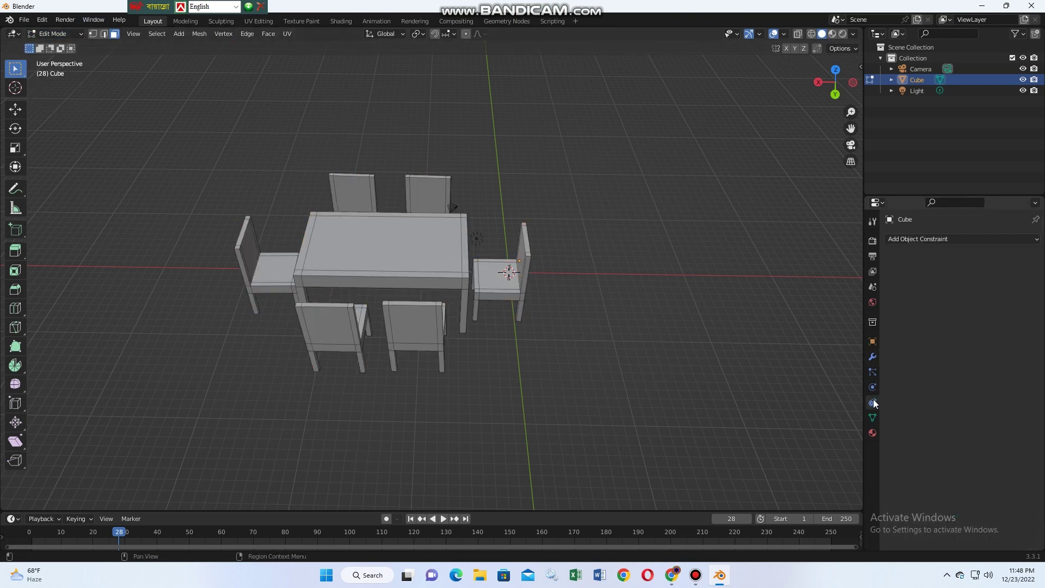
{"action": "left_click", "coordinate": [872, 387]}
{"action": "left_click", "coordinate": [872, 358]}
{"action": "left_click", "coordinate": [988, 238]}
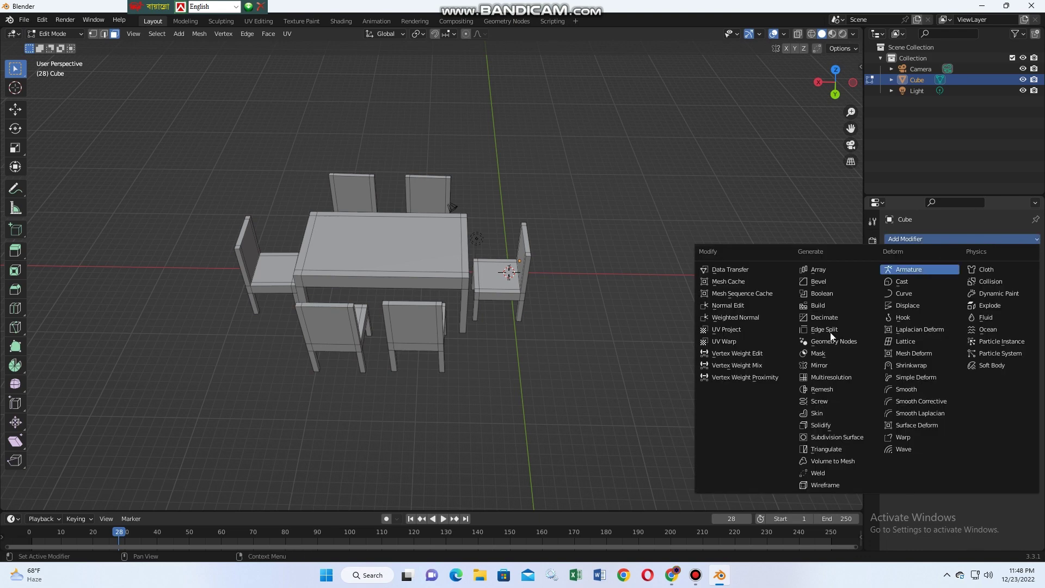
{"action": "left_click", "coordinate": [821, 424]}
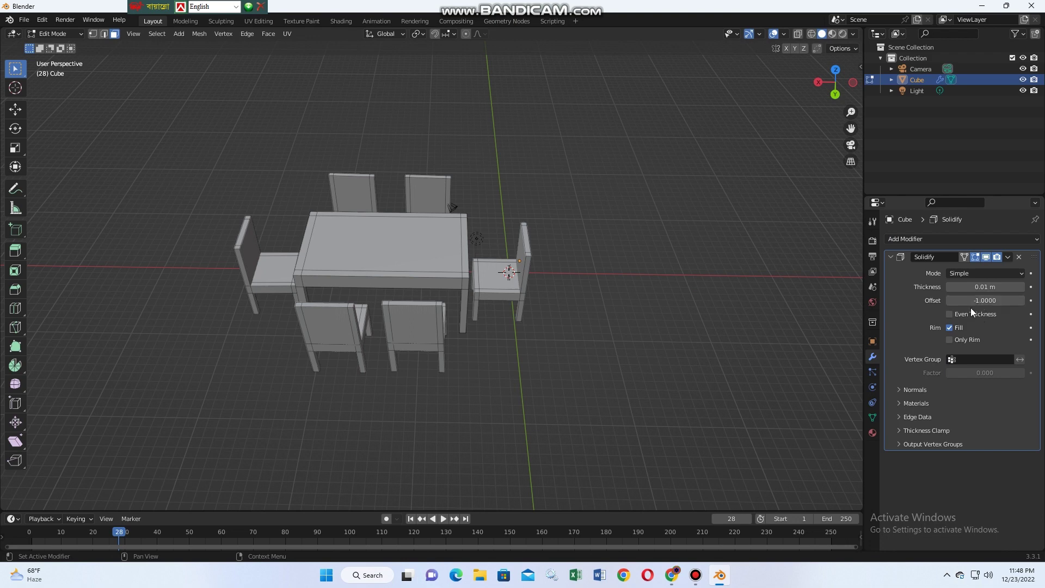
{"action": "mouse_move", "coordinate": [985, 287]}
{"action": "left_mouse_down"}
{"action": "mouse_move", "coordinate": [996, 287]}
{"action": "mouse_move", "coordinate": [870, 305]}
{"action": "left_mouse_up"}
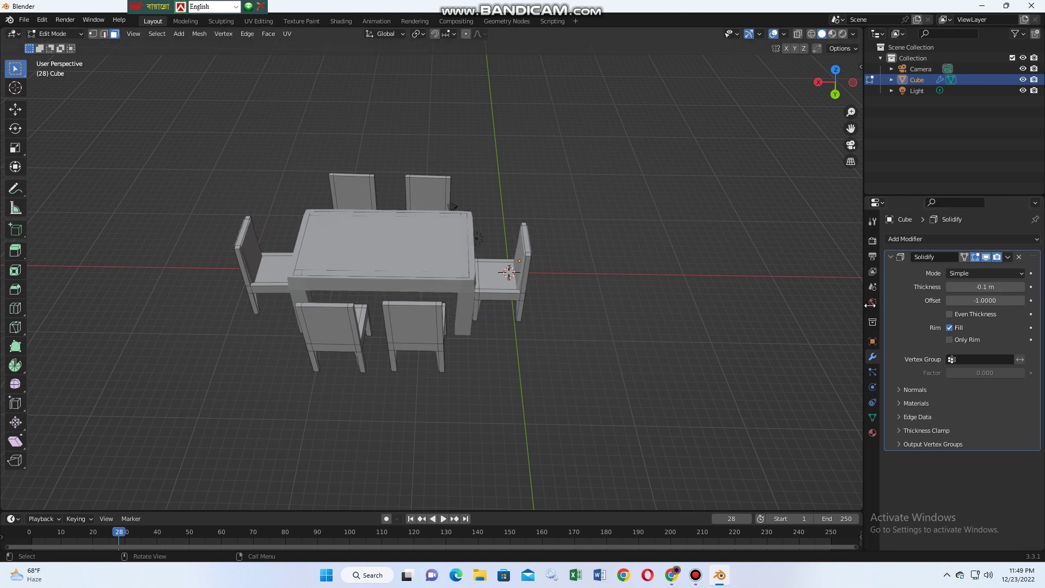
{"action": "mouse_move", "coordinate": [967, 300]}
{"action": "left_mouse_down"}
{"action": "mouse_move", "coordinate": [1012, 300]}
{"action": "mouse_move", "coordinate": [942, 303]}
{"action": "left_mouse_up"}
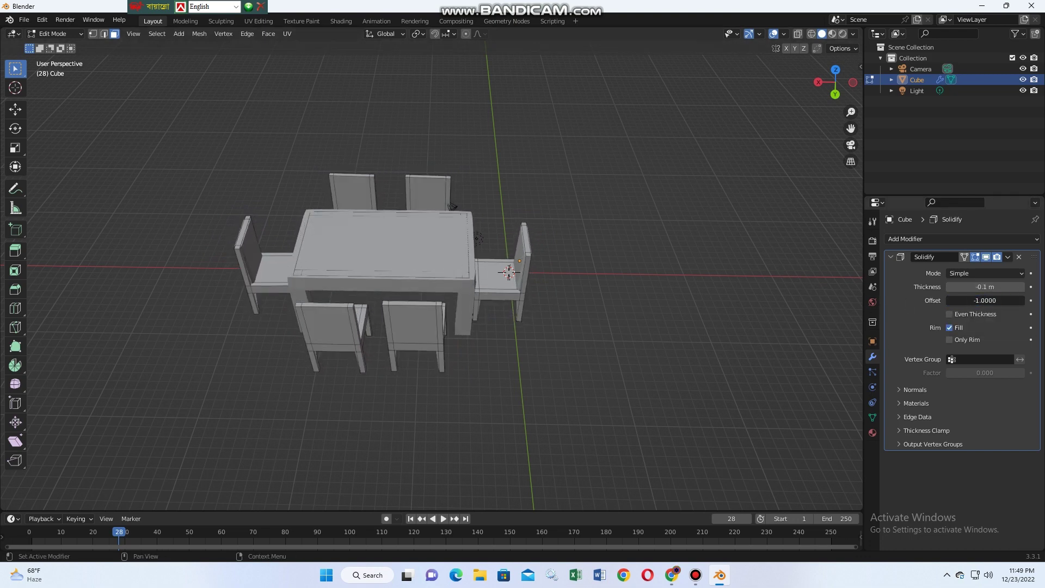
Step: Keep the Simple solidify mode and make the walls thinner
{"action": "left_click", "coordinate": [1008, 257]}
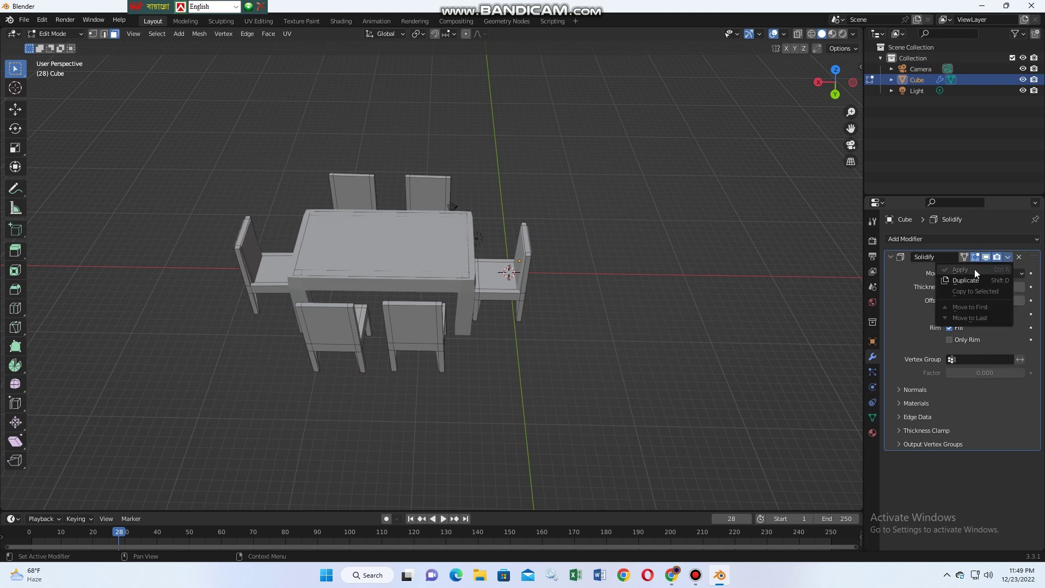
{"action": "left_click", "coordinate": [1008, 257]}
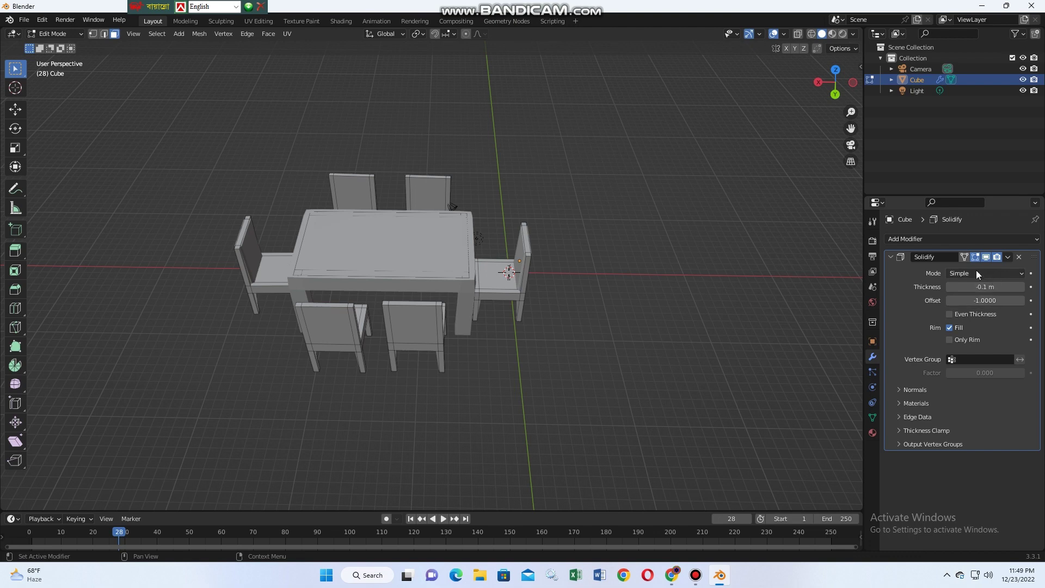
{"action": "left_click", "coordinate": [1021, 275]}
{"action": "left_click", "coordinate": [966, 285]}
{"action": "left_click", "coordinate": [82, 33]}
{"action": "left_click", "coordinate": [1008, 257]}
{"action": "mouse_move", "coordinate": [980, 287]}
{"action": "left_mouse_down"}
{"action": "mouse_move", "coordinate": [964, 287]}
{"action": "mouse_move", "coordinate": [1002, 287]}
{"action": "mouse_move", "coordinate": [969, 287]}
{"action": "left_mouse_up"}
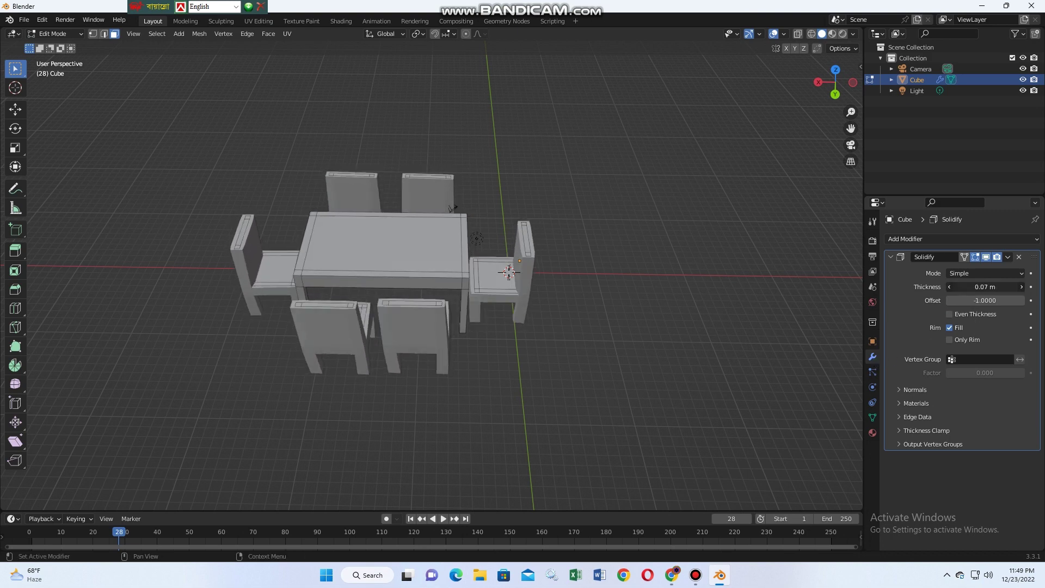
Step: Raise solidify thickness to 0.11 m and try Even Thickness and Rim Only
{"action": "left_click", "coordinate": [1006, 256]}
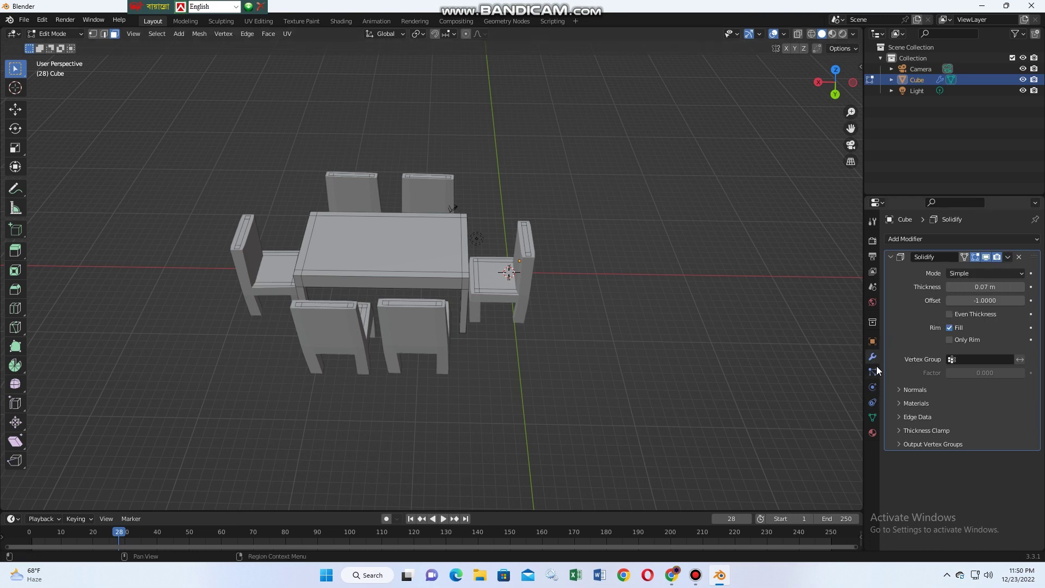
{"action": "left_click", "coordinate": [1008, 257]}
{"action": "left_click", "coordinate": [1008, 257]}
{"action": "left_click", "coordinate": [1022, 287]}
{"action": "left_click", "coordinate": [1022, 287]}
{"action": "left_click", "coordinate": [1021, 287]}
{"action": "left_click", "coordinate": [1022, 287]}
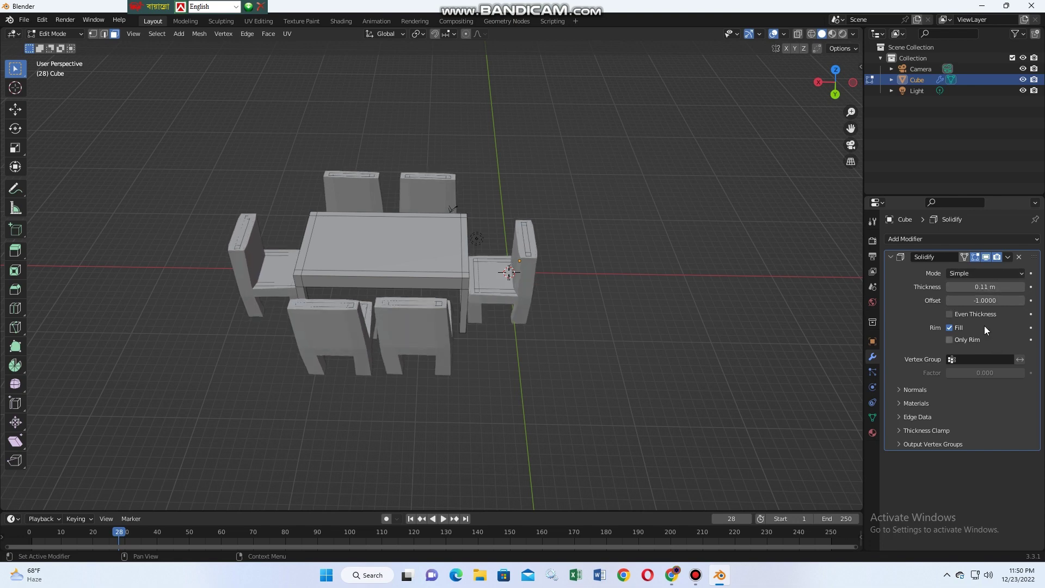
{"action": "left_click", "coordinate": [950, 315]}
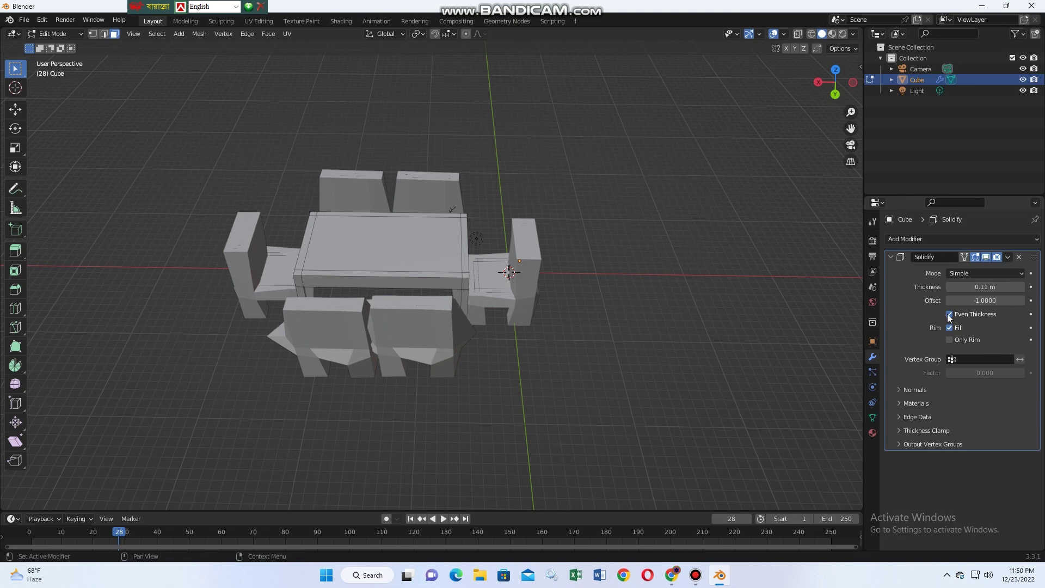
{"action": "left_click", "coordinate": [950, 315]}
{"action": "left_click", "coordinate": [948, 340]}
{"action": "left_click", "coordinate": [949, 340]}
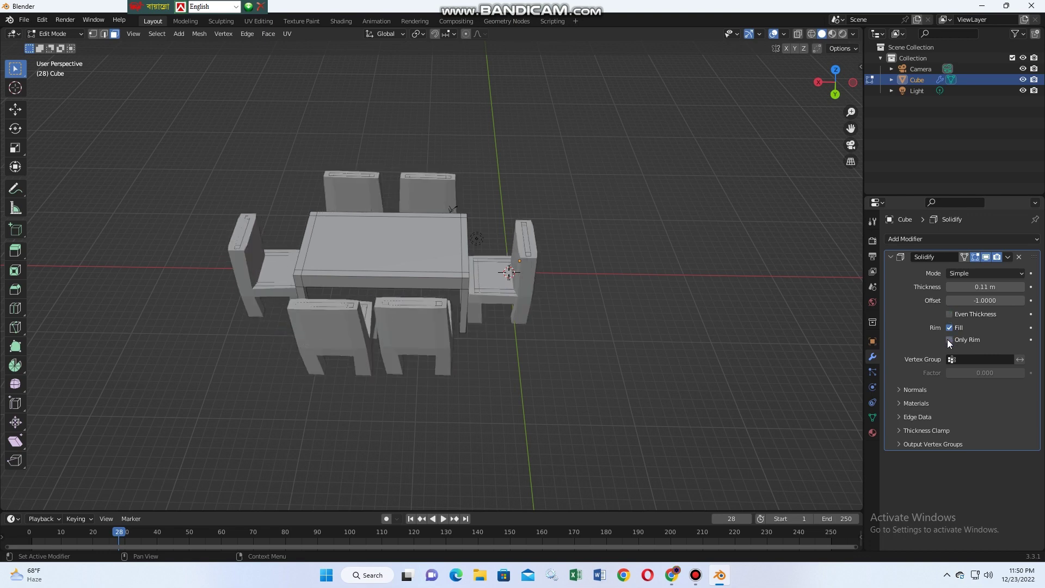
Step: Switch to Object Mode and apply the Solidify modifier to the mesh
{"action": "left_click", "coordinate": [852, 34]}
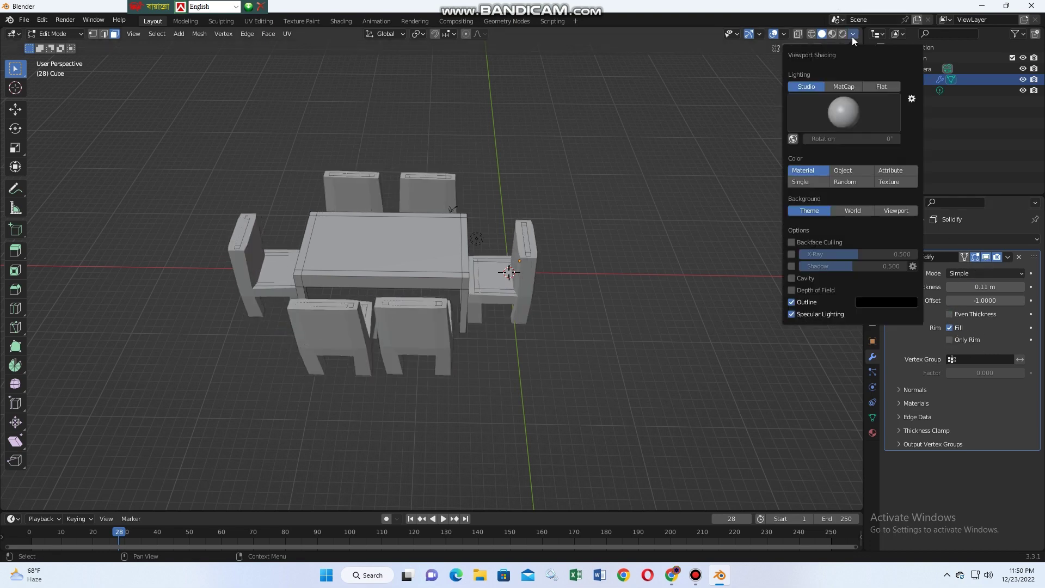
{"action": "left_click", "coordinate": [1036, 202]}
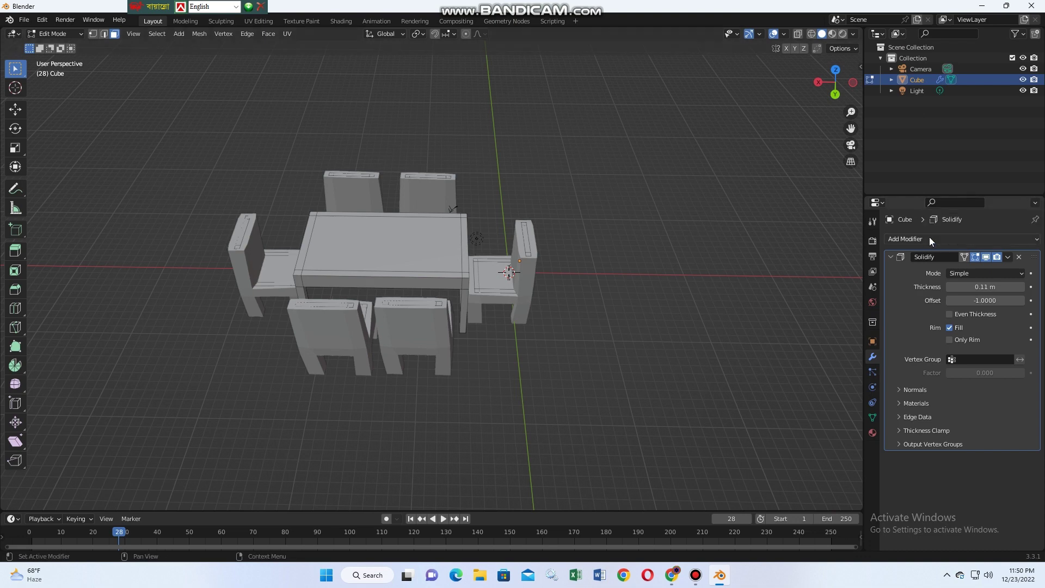
{"action": "left_click", "coordinate": [874, 343]}
{"action": "left_click", "coordinate": [1009, 257]}
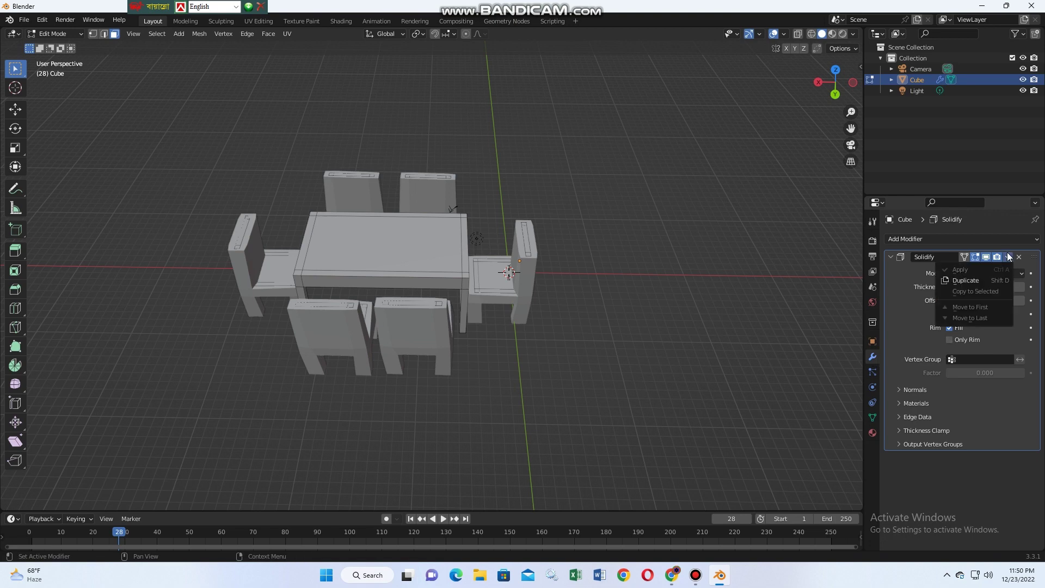
{"action": "left_click", "coordinate": [51, 34]}
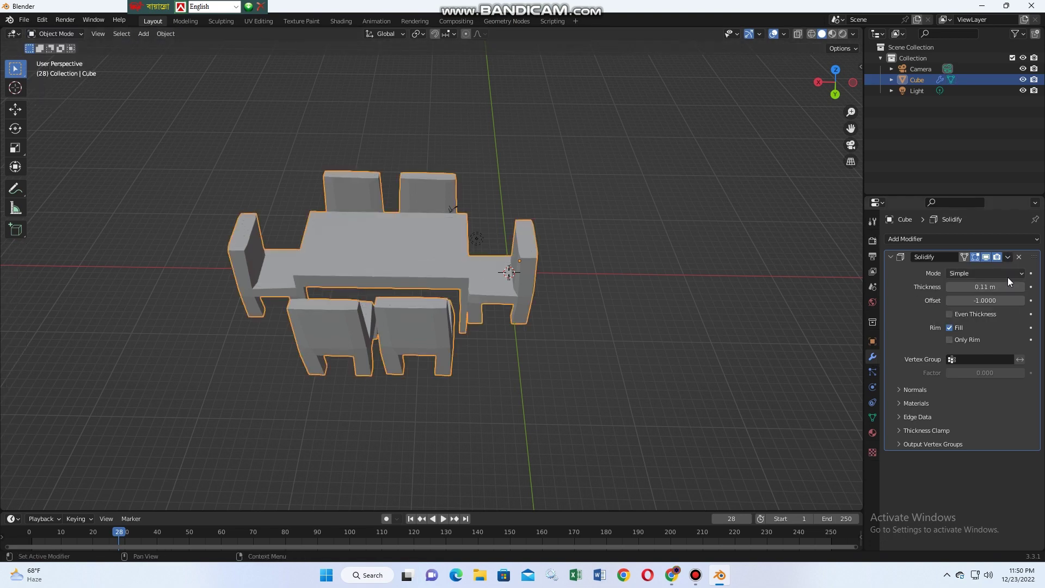
{"action": "left_click", "coordinate": [1009, 257]}
{"action": "left_click", "coordinate": [958, 270]}
Step: Add a Subdivision Surface modifier and orbit to inspect the rounded furniture
{"action": "left_click", "coordinate": [745, 326]}
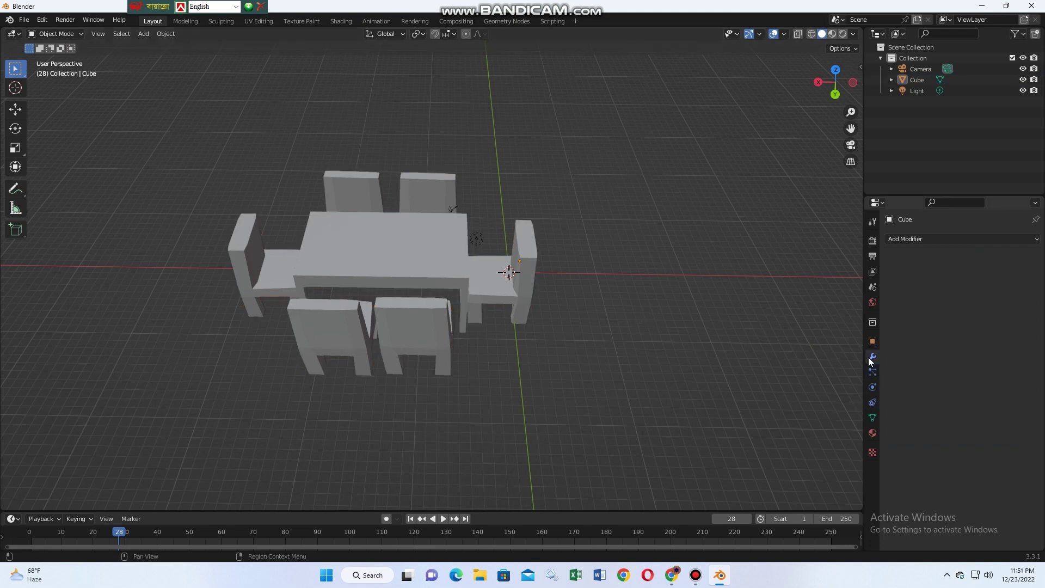
{"action": "left_click", "coordinate": [926, 239]}
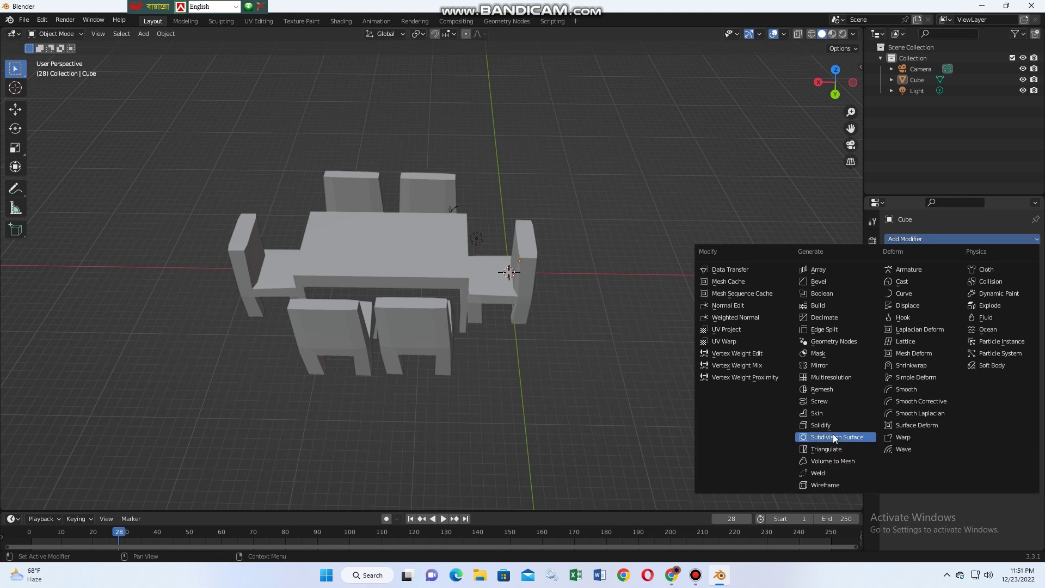
{"action": "key", "text": "Return"}
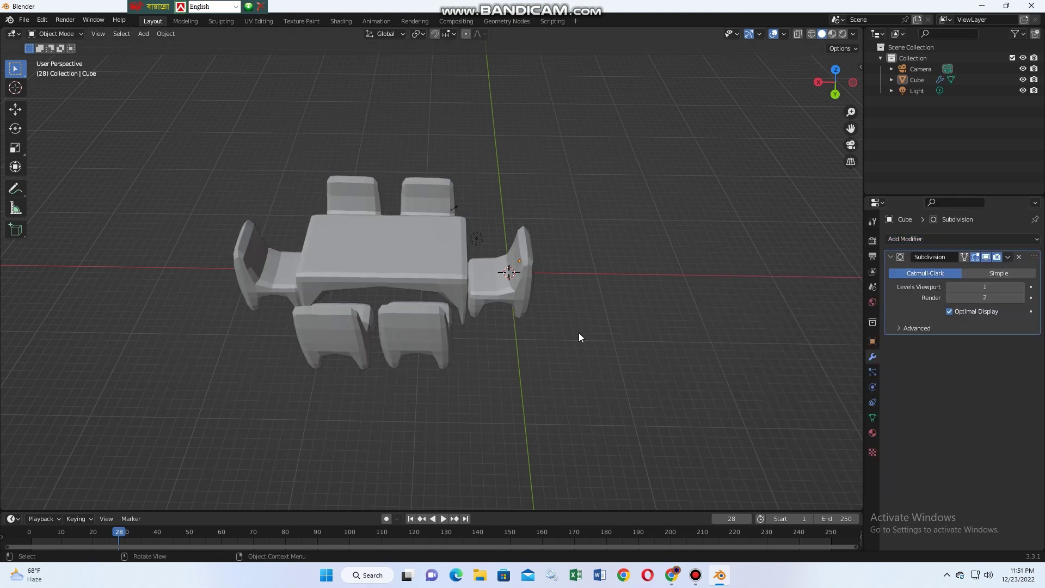
{"action": "mouse_move", "coordinate": [467, 321]}
{"action": "middle_mouse_down"}
{"action": "mouse_move", "coordinate": [723, 300]}
{"action": "mouse_move", "coordinate": [711, 339]}
{"action": "middle_mouse_up"}
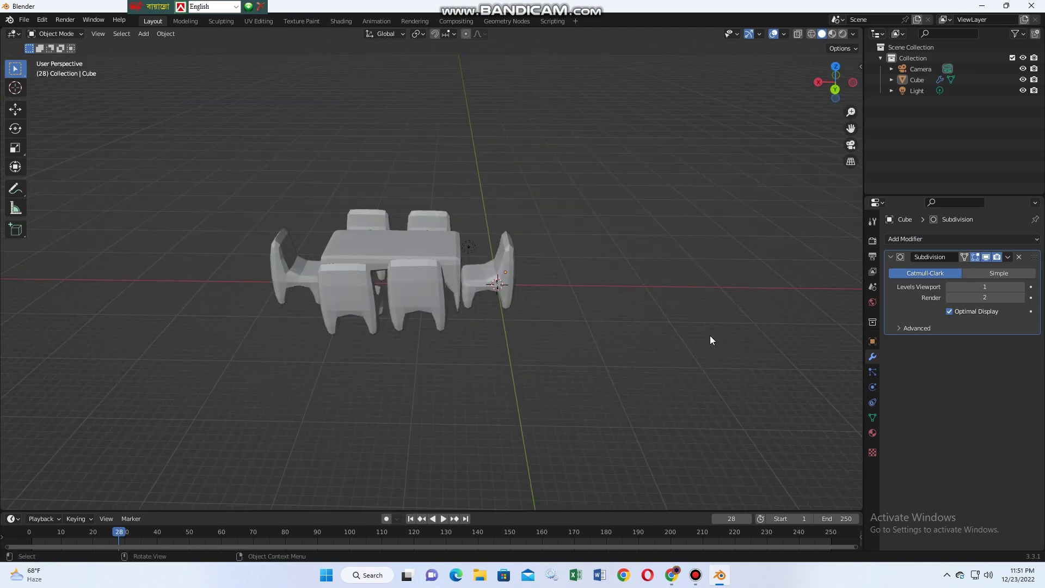
Step: Apply the Subdivision modifier and give Material.001 a blue-violet base colour
{"action": "left_click", "coordinate": [1007, 257]}
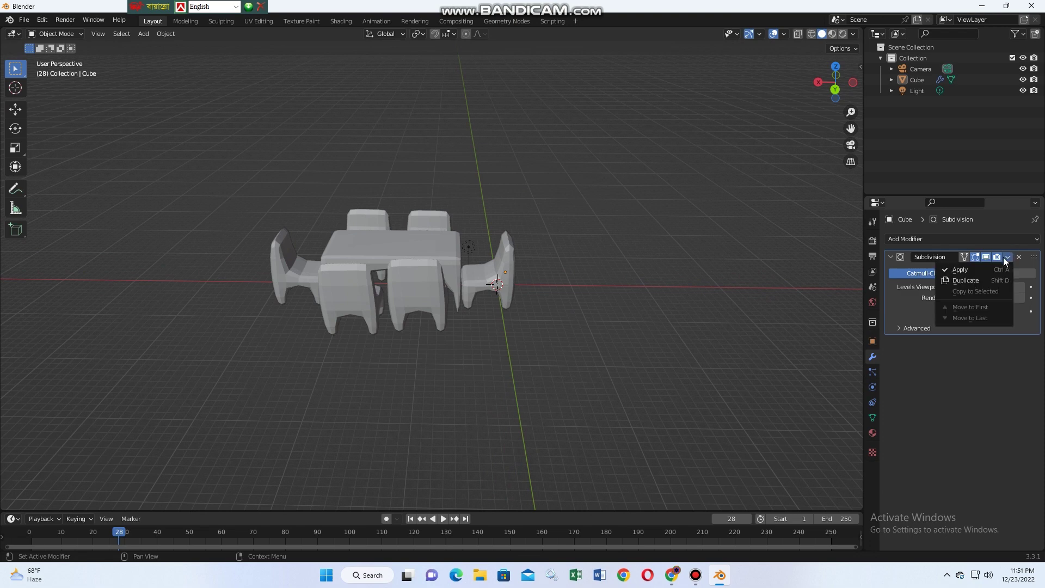
{"action": "left_click", "coordinate": [932, 292]}
{"action": "left_click", "coordinate": [872, 433]}
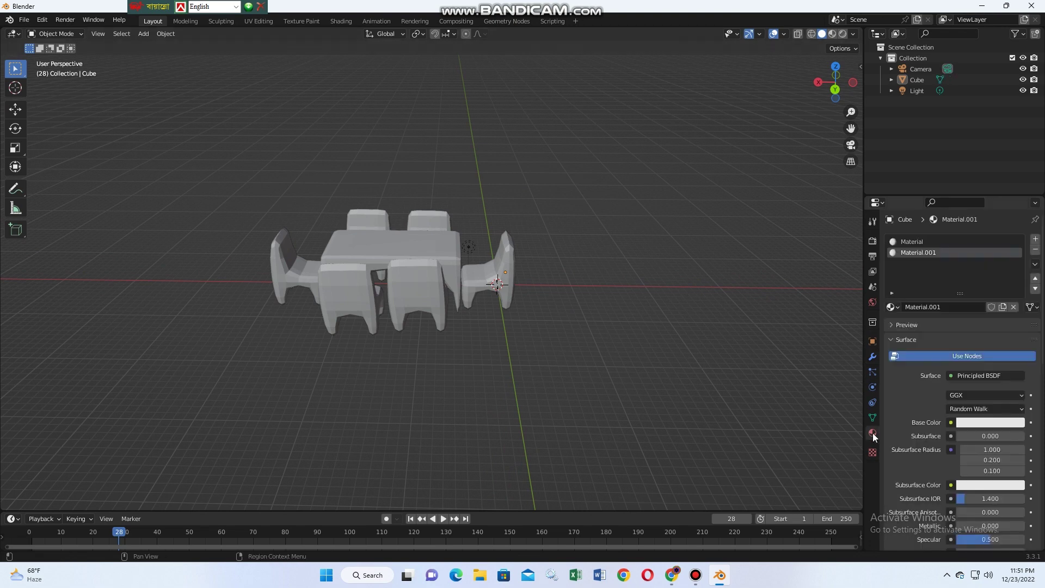
{"action": "left_click", "coordinate": [978, 422]}
{"action": "left_click_drag", "start_coordinate": [982, 336], "coordinate": [1001, 294]}
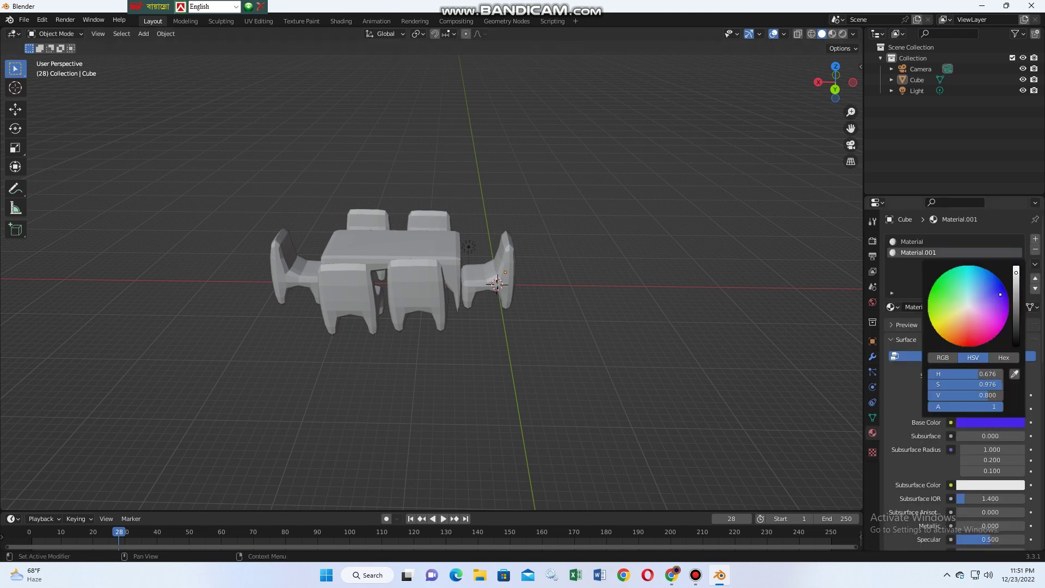
Step: Make Material blue with Subsurface 0.496 and Subsurface IOR 2.169
{"action": "left_click", "coordinate": [931, 242]}
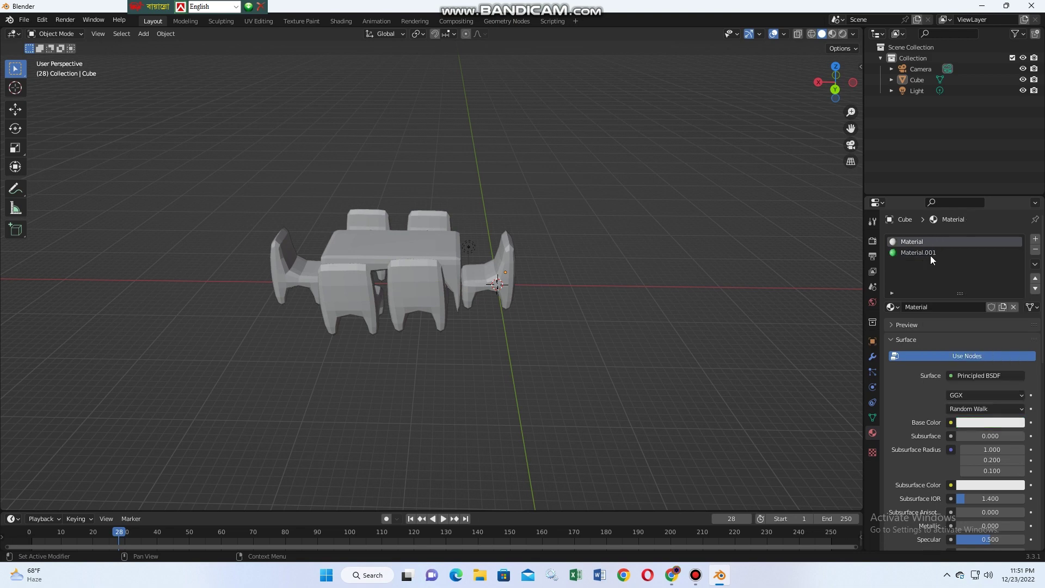
{"action": "left_click", "coordinate": [978, 422]}
{"action": "left_click", "coordinate": [992, 285]}
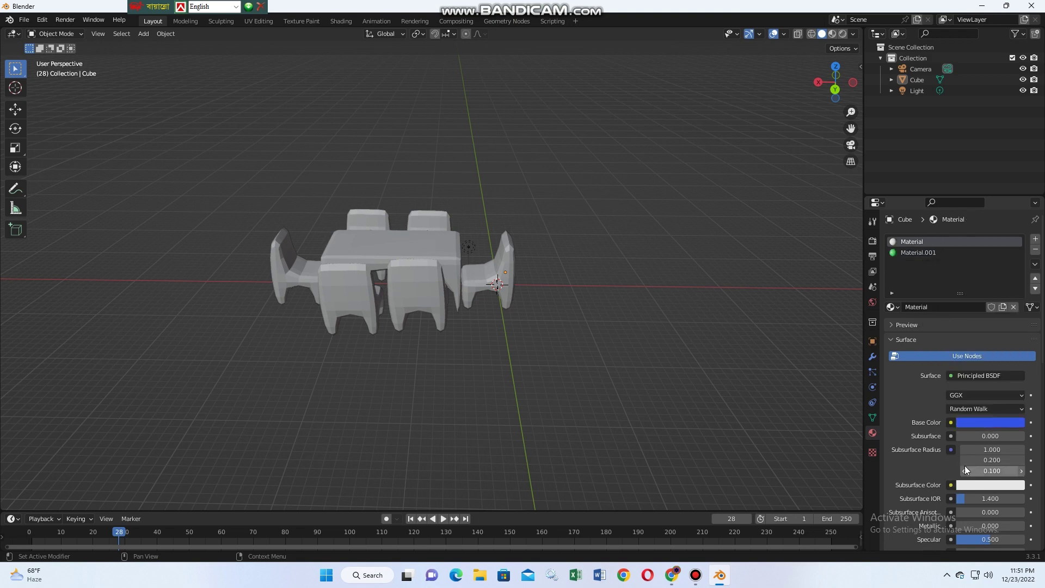
{"action": "left_click_drag", "start_coordinate": [984, 436], "coordinate": [986, 436]}
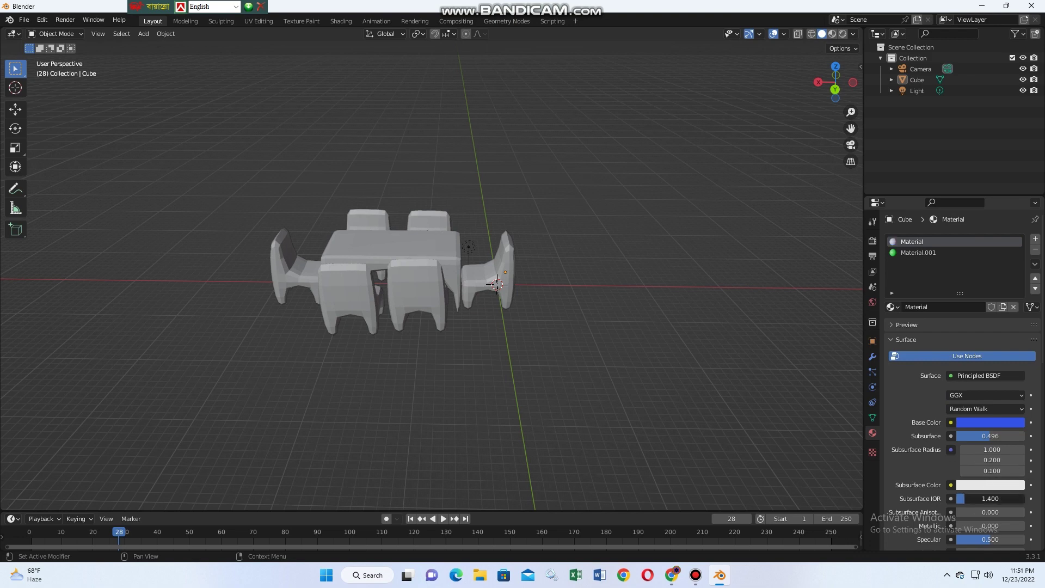
{"action": "left_click_drag", "start_coordinate": [980, 498], "coordinate": [1002, 498]}
{"action": "scroll", "coordinate": [955, 511], "scroll_direction": "down", "scroll_amount": 1}
{"action": "scroll", "coordinate": [959, 490], "scroll_direction": "down", "scroll_amount": 6}
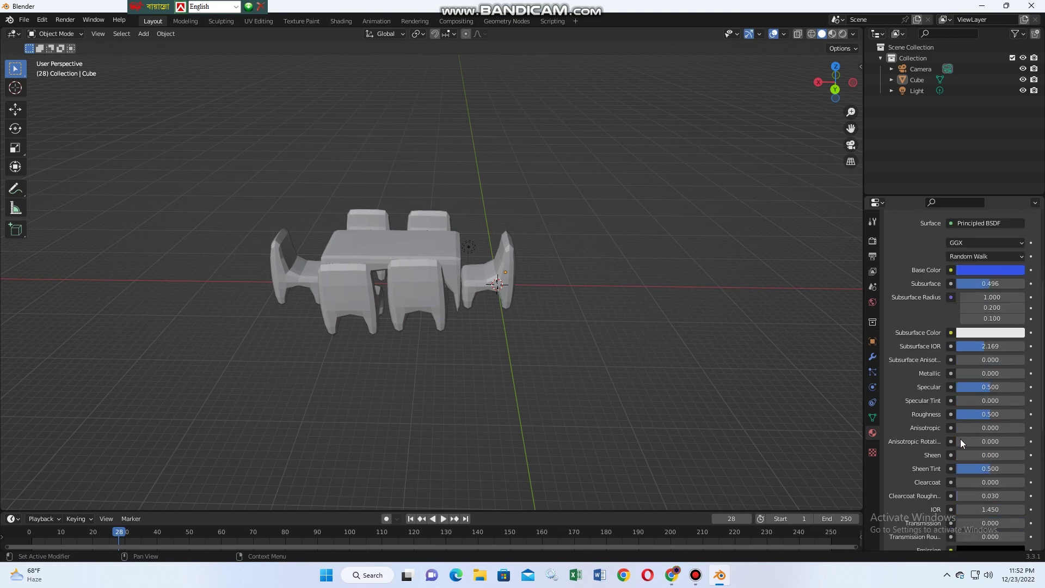
{"action": "scroll", "coordinate": [960, 439], "scroll_direction": "up", "scroll_amount": 6}
{"action": "scroll", "coordinate": [962, 408], "scroll_direction": "up", "scroll_amount": 1}
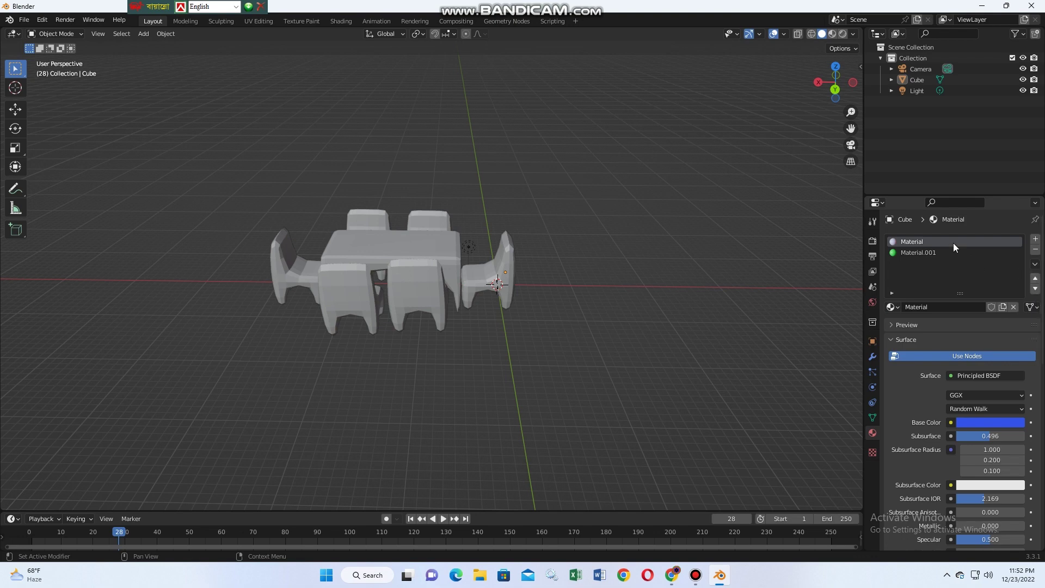
Step: Recolour Material.001 purple, then settle on a lighter blue-violet
{"action": "left_click", "coordinate": [915, 255]}
{"action": "left_click", "coordinate": [980, 421]}
{"action": "left_click", "coordinate": [978, 309]}
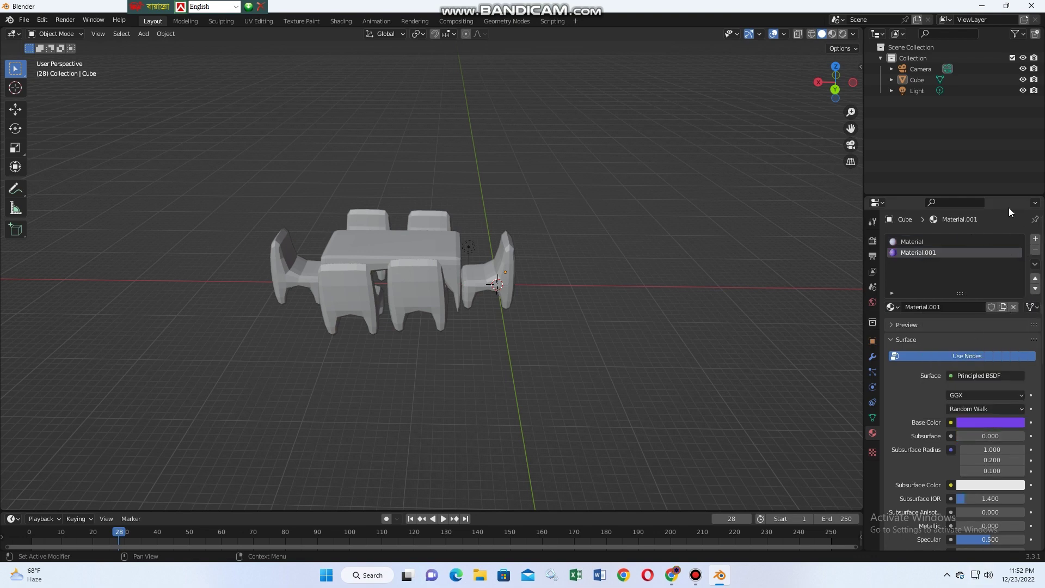
{"action": "left_click", "coordinate": [380, 286]}
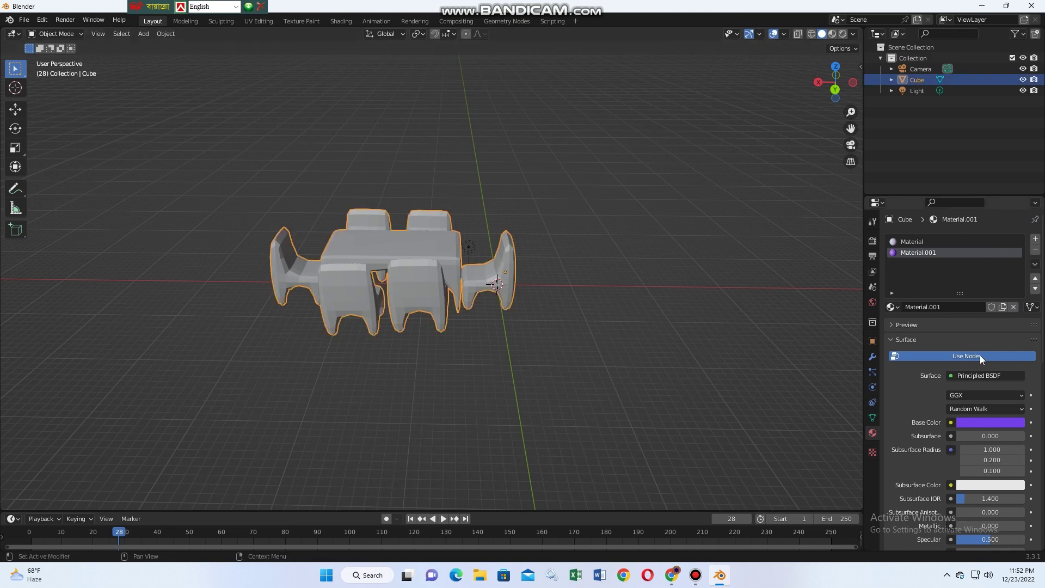
{"action": "left_click", "coordinate": [975, 422]}
{"action": "left_click", "coordinate": [980, 422]}
{"action": "left_click", "coordinate": [992, 341]}
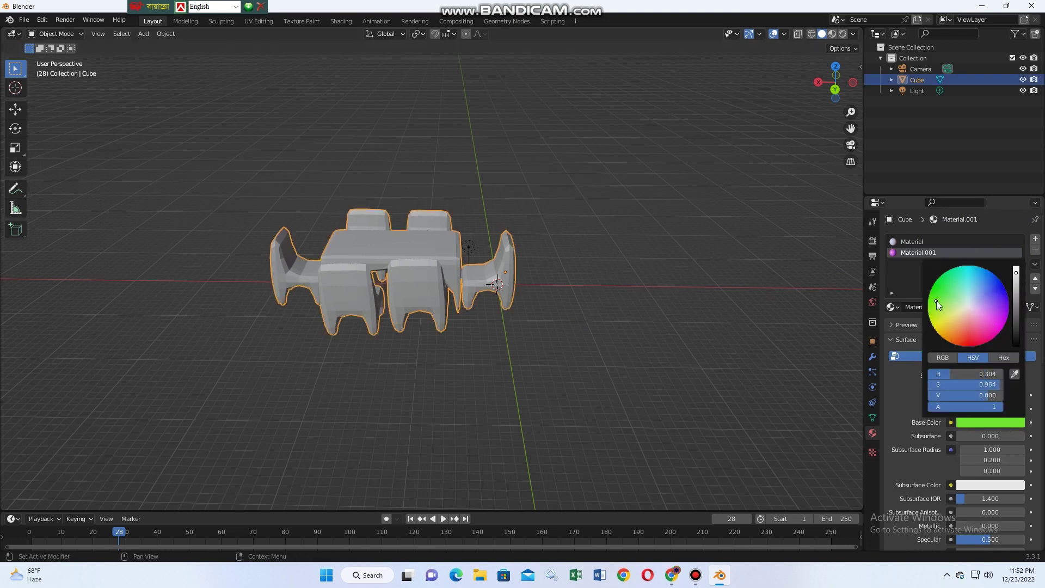
Step: Preview the materials, return to Solid shading and deselect the furniture
{"action": "left_click", "coordinate": [833, 34]}
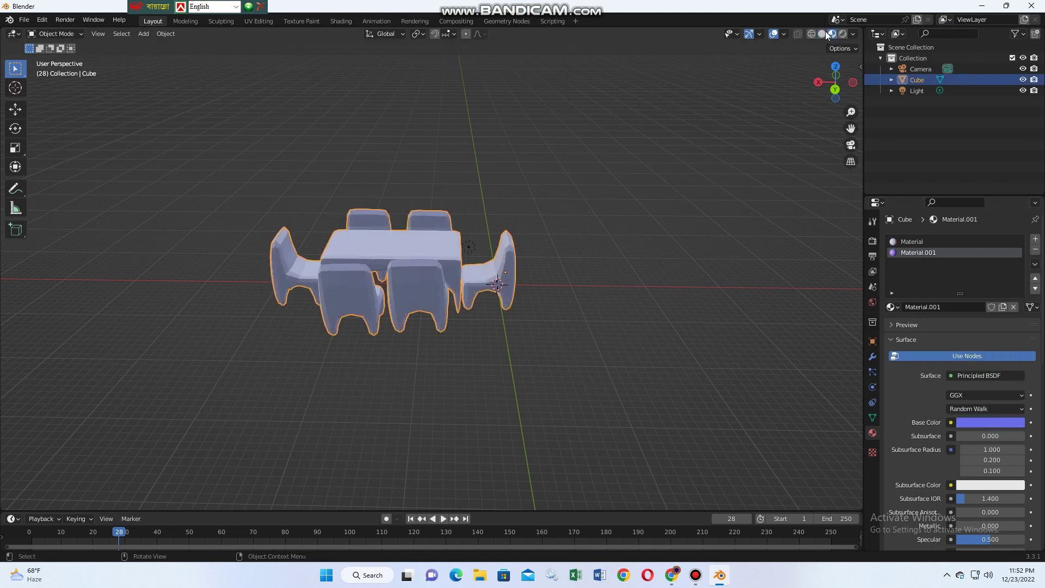
{"action": "left_click", "coordinate": [822, 34]}
{"action": "mouse_move", "coordinate": [753, 188]}
{"action": "middle_mouse_down"}
{"action": "mouse_move", "coordinate": [766, 278]}
{"action": "mouse_move", "coordinate": [749, 185]}
{"action": "middle_mouse_up"}
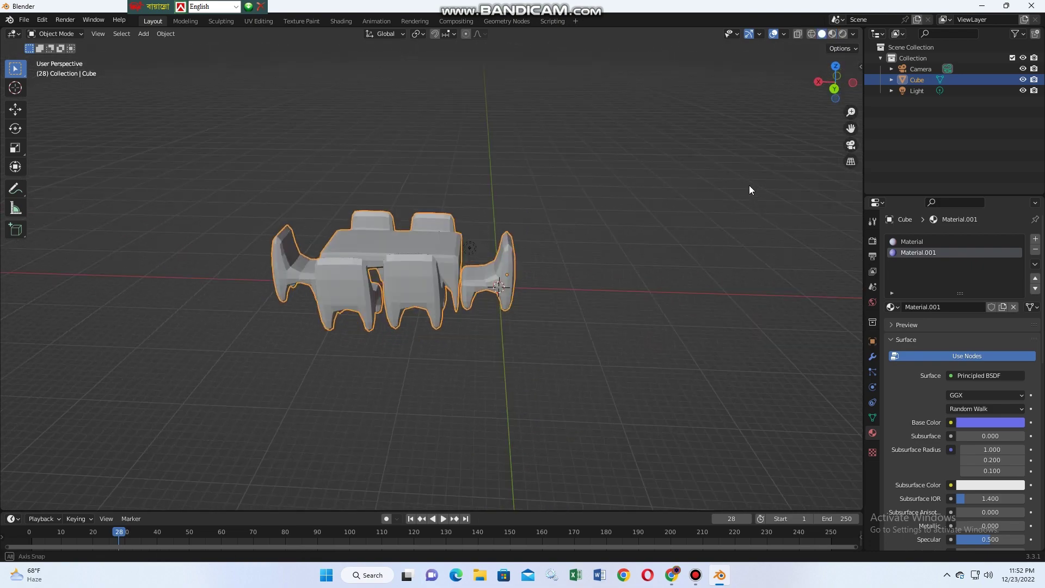
{"action": "left_click", "coordinate": [861, 390]}
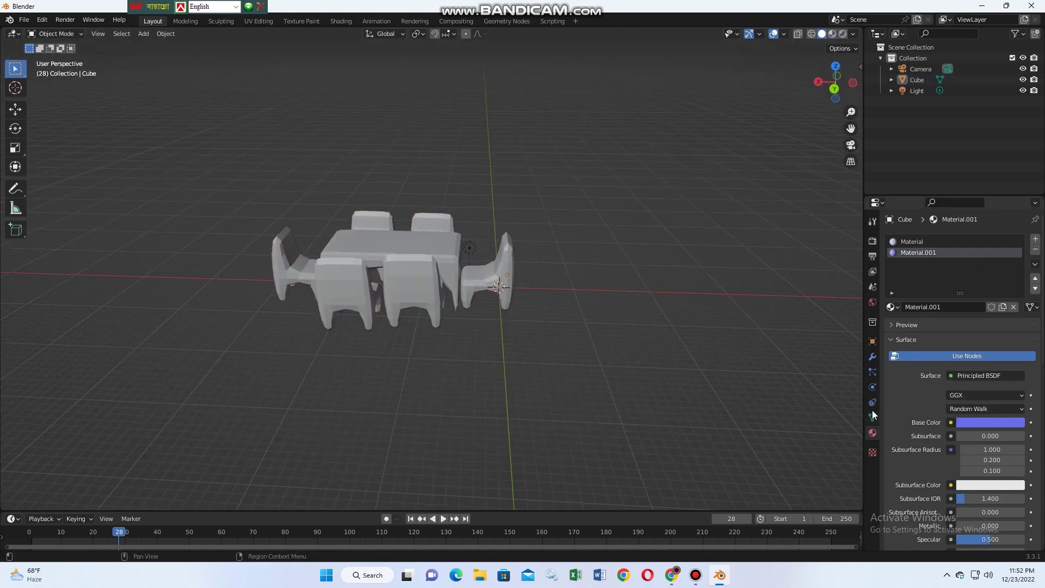
{"action": "left_click", "coordinate": [873, 417]}
{"action": "left_click", "coordinate": [875, 388]}
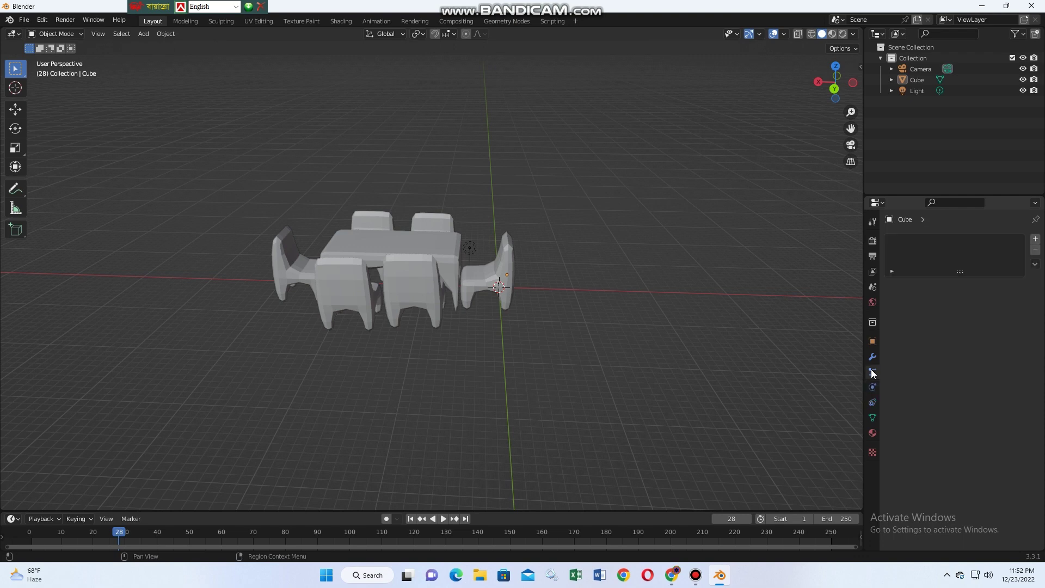
{"action": "left_click", "coordinate": [873, 222]}
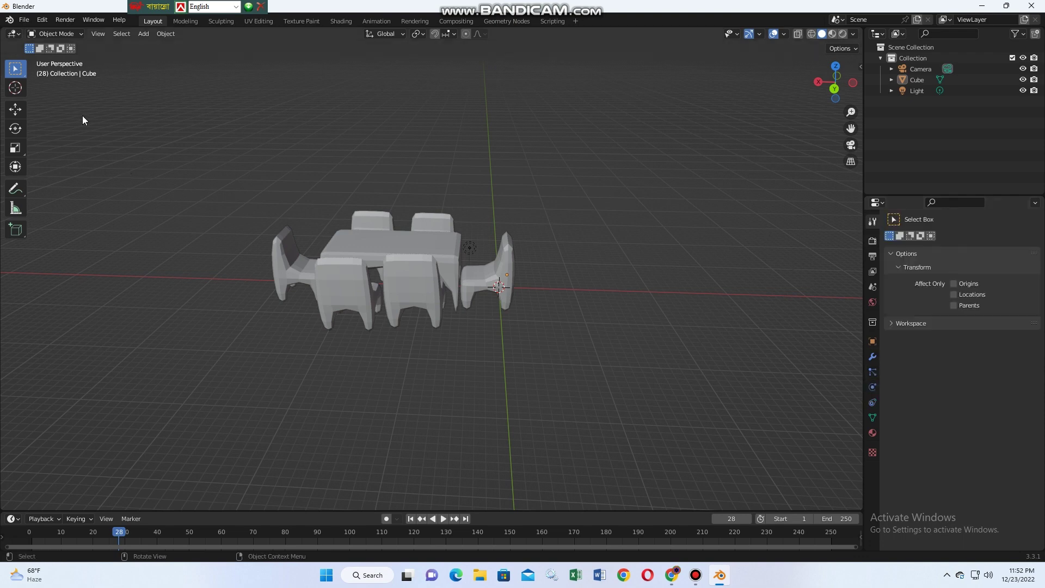
Step: Move the table-and-chairs object to a new spot in the scene
{"action": "key", "text": "shift+a"}
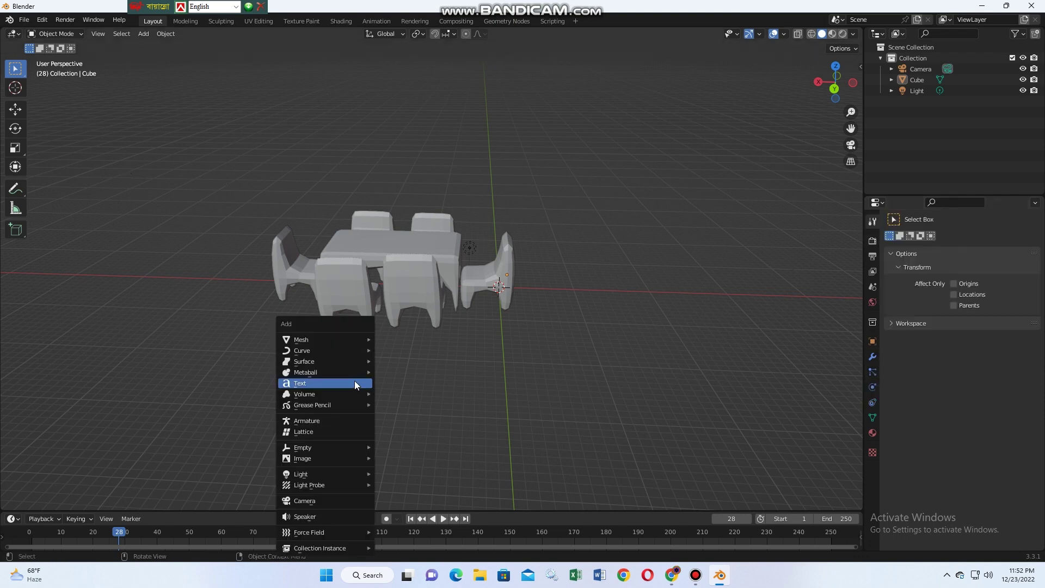
{"action": "left_click", "coordinate": [338, 252]}
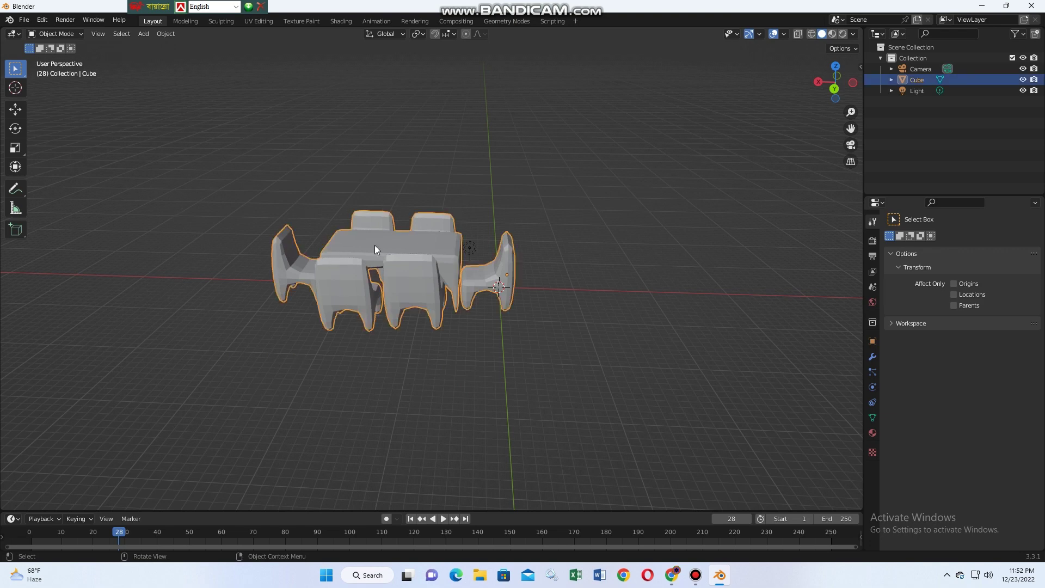
{"action": "key", "text": "g"}
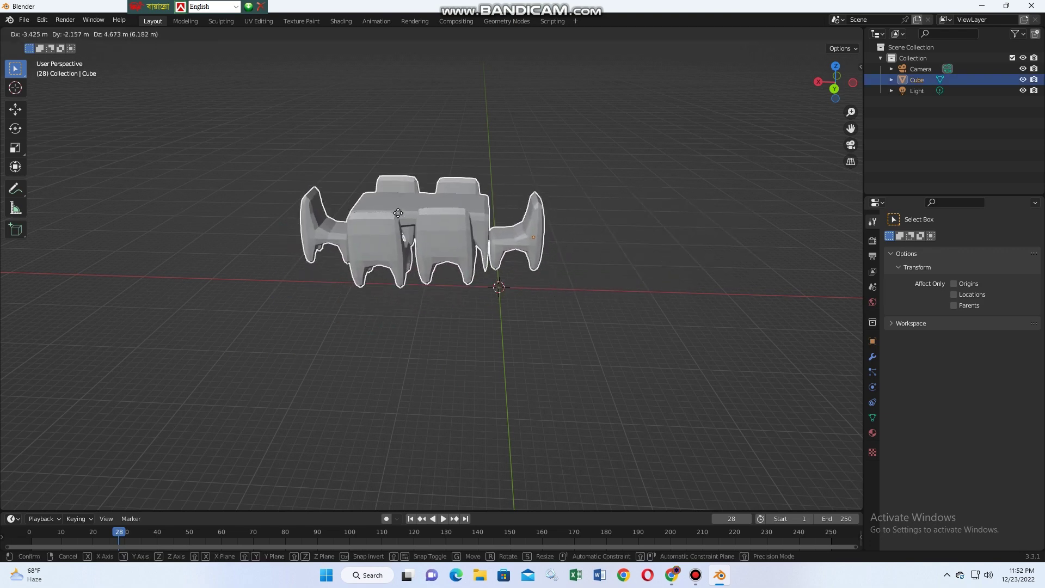
{"action": "left_click", "coordinate": [368, 217]}
Step: Add a plane at the origin and scale it up into a large floor
{"action": "key", "text": "shift+a"}
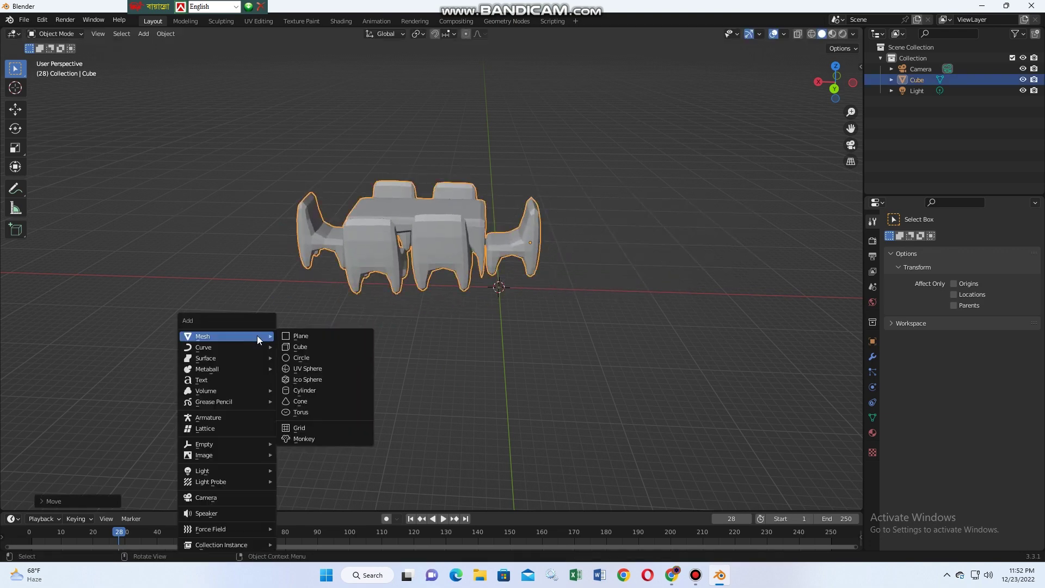
{"action": "left_click", "coordinate": [284, 333]}
{"action": "key", "text": "s"}
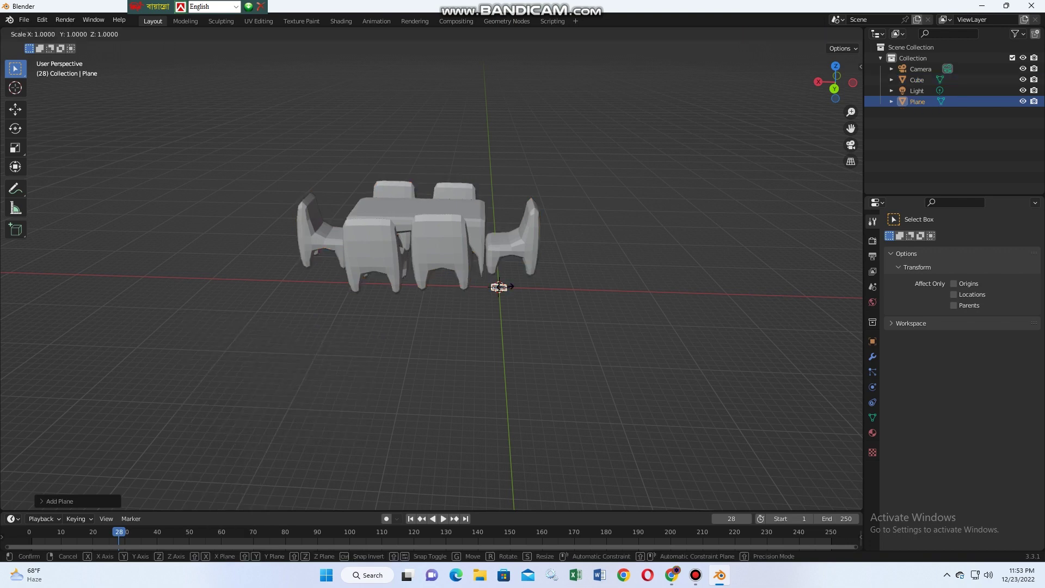
{"action": "left_click", "coordinate": [679, 318]}
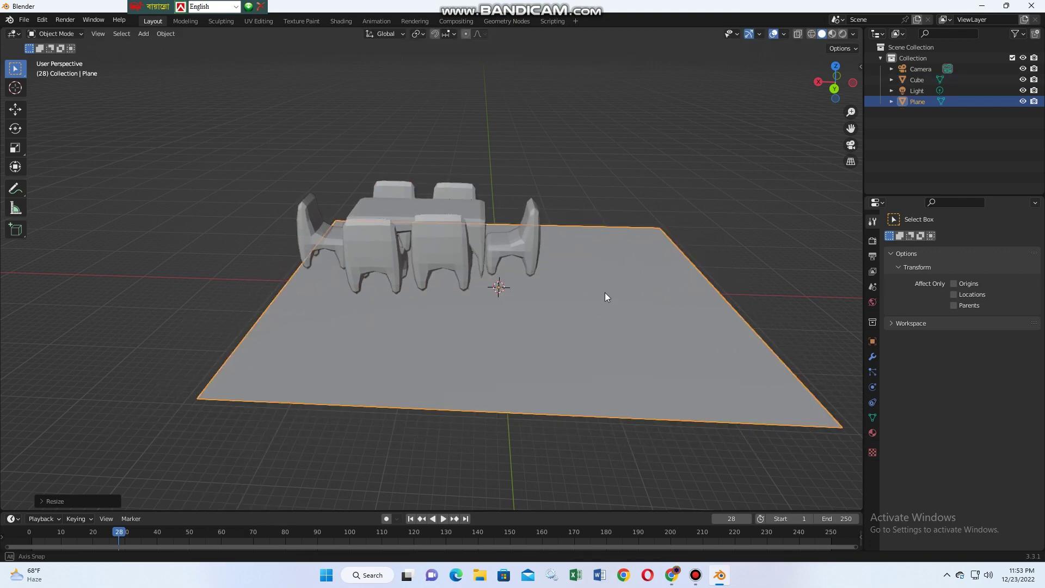
Step: Centre the table and chairs on the floor, then select the floor plane
{"action": "mouse_move", "coordinate": [605, 293]}
{"action": "middle_mouse_down"}
{"action": "mouse_move", "coordinate": [658, 292]}
{"action": "mouse_move", "coordinate": [437, 220]}
{"action": "middle_mouse_up"}
{"action": "left_click", "coordinate": [483, 222]}
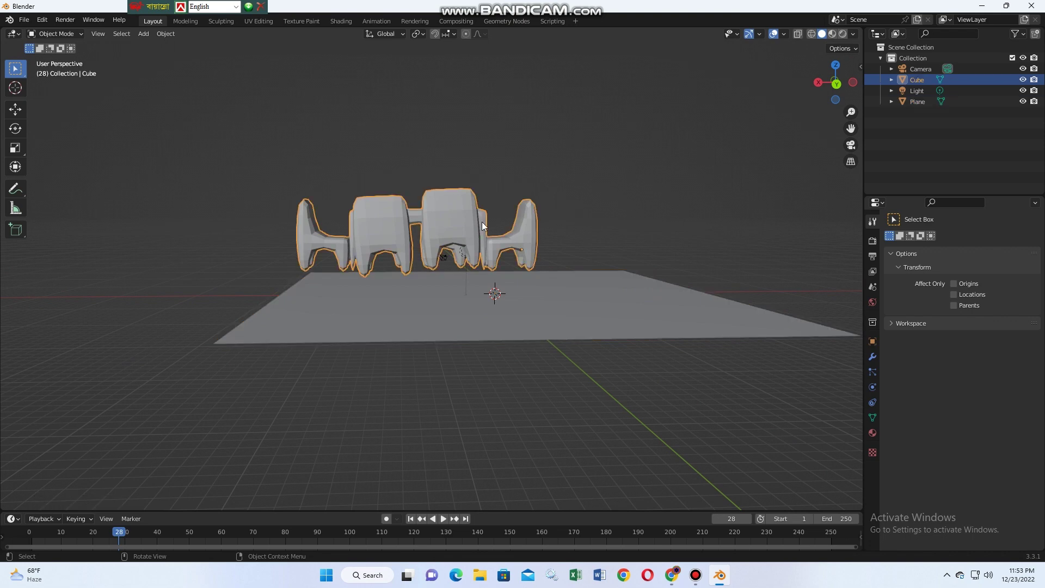
{"action": "key", "text": "g"}
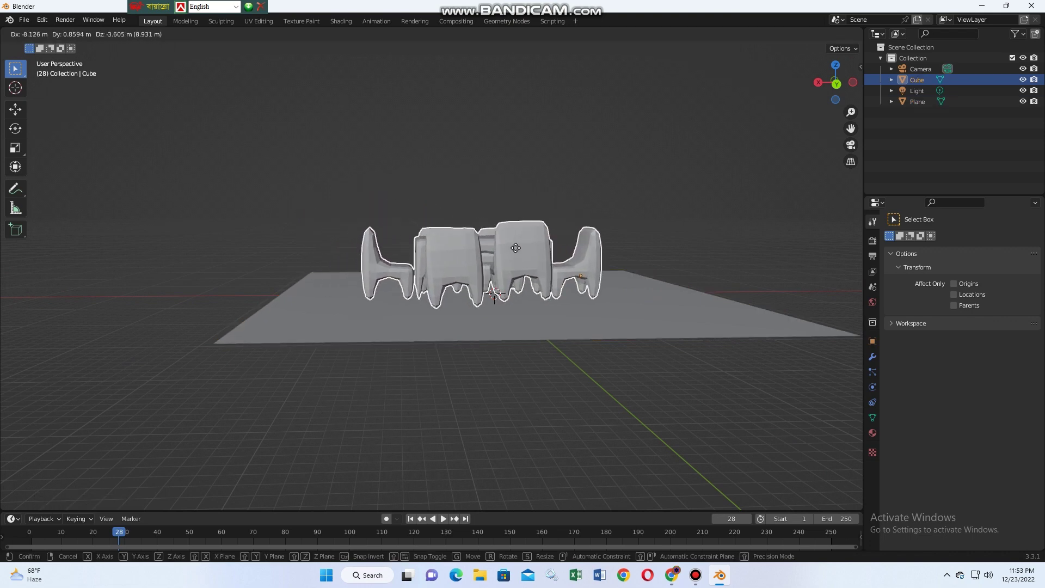
{"action": "left_click", "coordinate": [560, 272]}
{"action": "mouse_move", "coordinate": [565, 272]}
{"action": "middle_mouse_down"}
{"action": "mouse_move", "coordinate": [563, 346]}
{"action": "mouse_move", "coordinate": [576, 360]}
{"action": "middle_mouse_up"}
{"action": "left_click", "coordinate": [422, 145]}
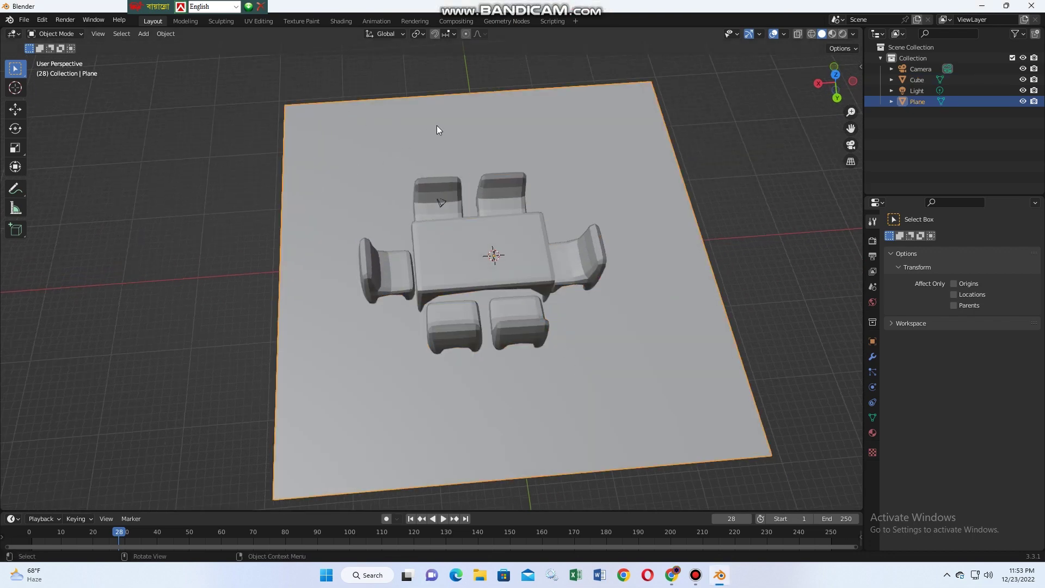
Step: Add loop cuts near the floor's back and left edges and one down its centre
{"action": "key", "text": "Tab"}
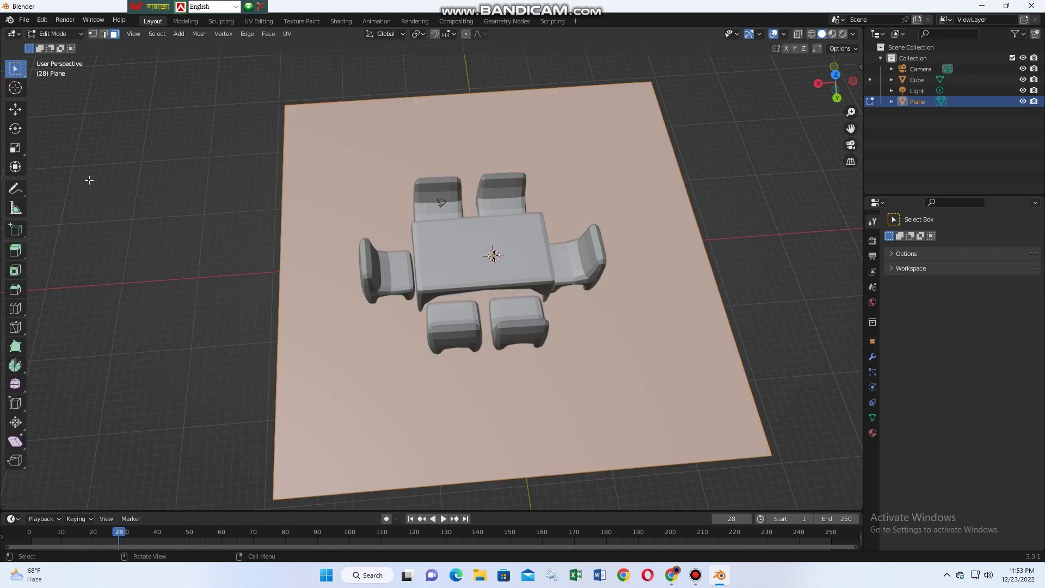
{"action": "left_click", "coordinate": [9, 310]}
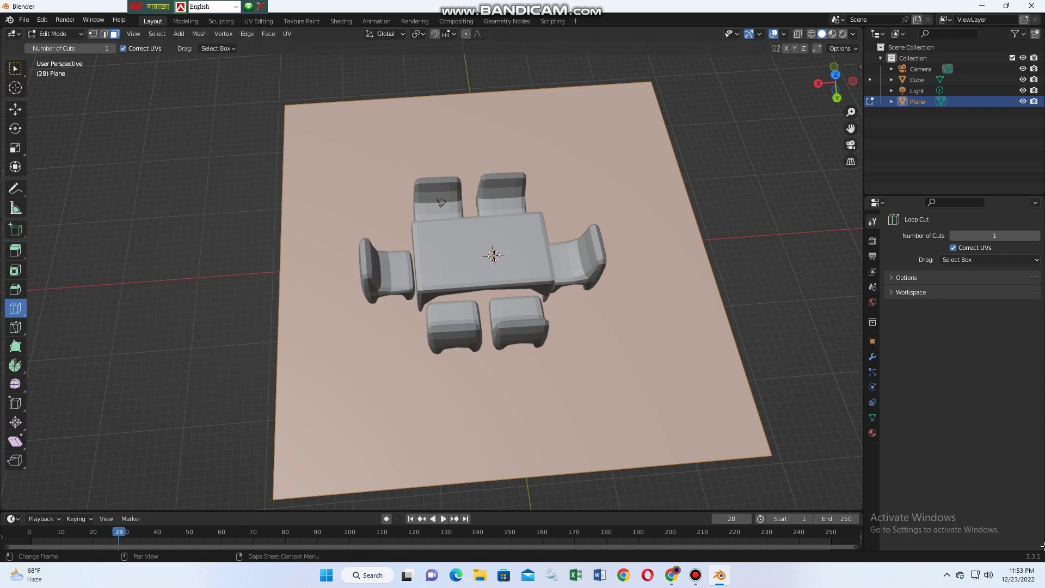
{"action": "left_click_drag", "start_coordinate": [750, 352], "coordinate": [713, 172]}
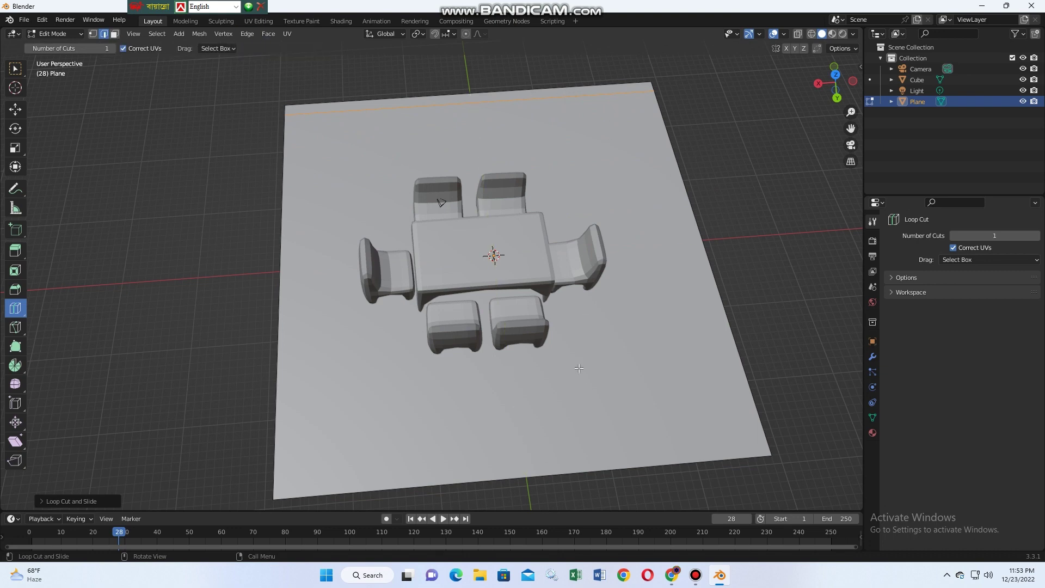
{"action": "left_click_drag", "start_coordinate": [553, 451], "coordinate": [517, 454]}
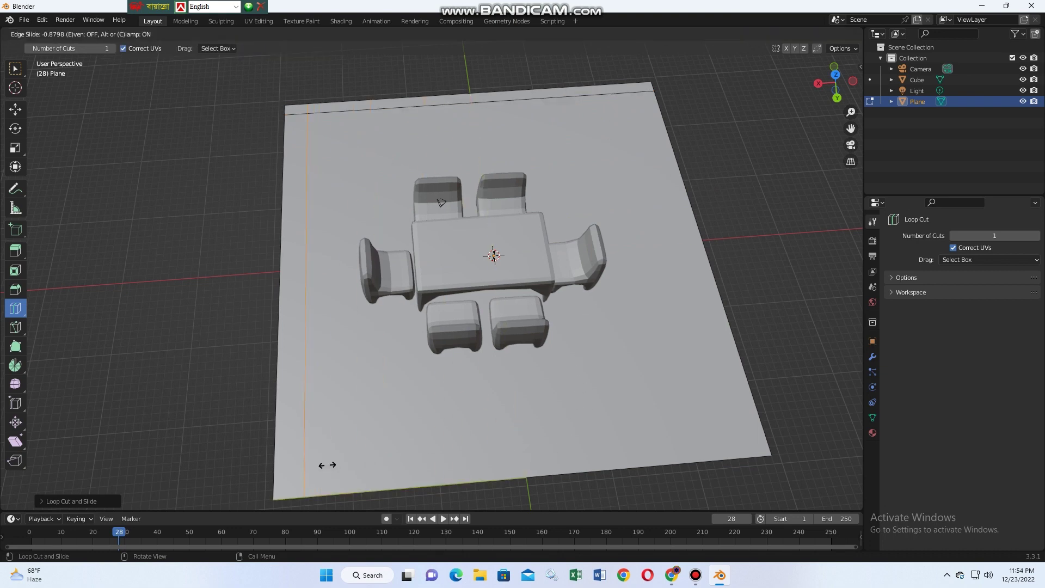
{"action": "left_click_drag", "start_coordinate": [326, 465], "coordinate": [306, 467]}
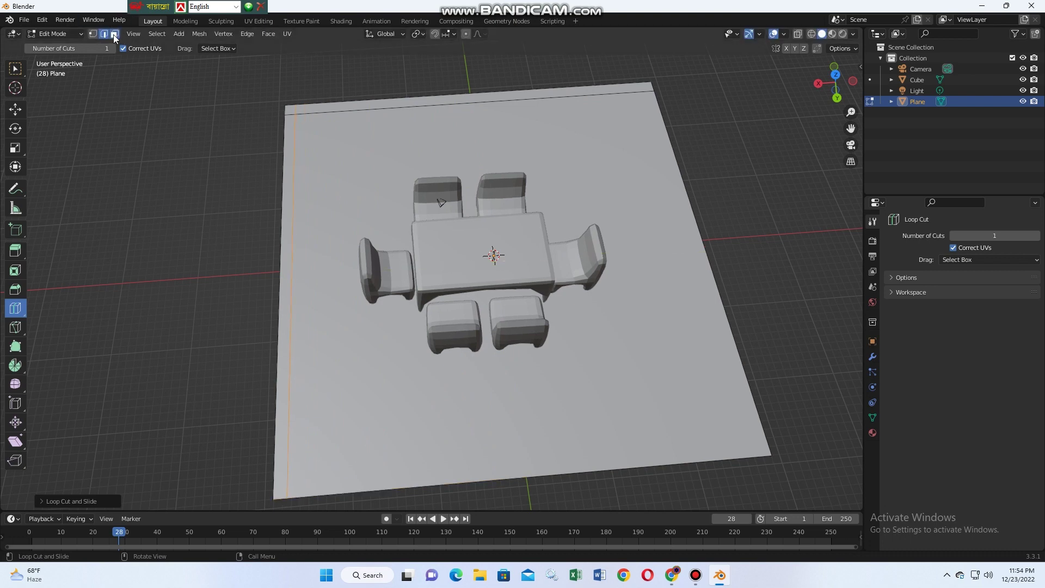
{"action": "left_click", "coordinate": [520, 425]}
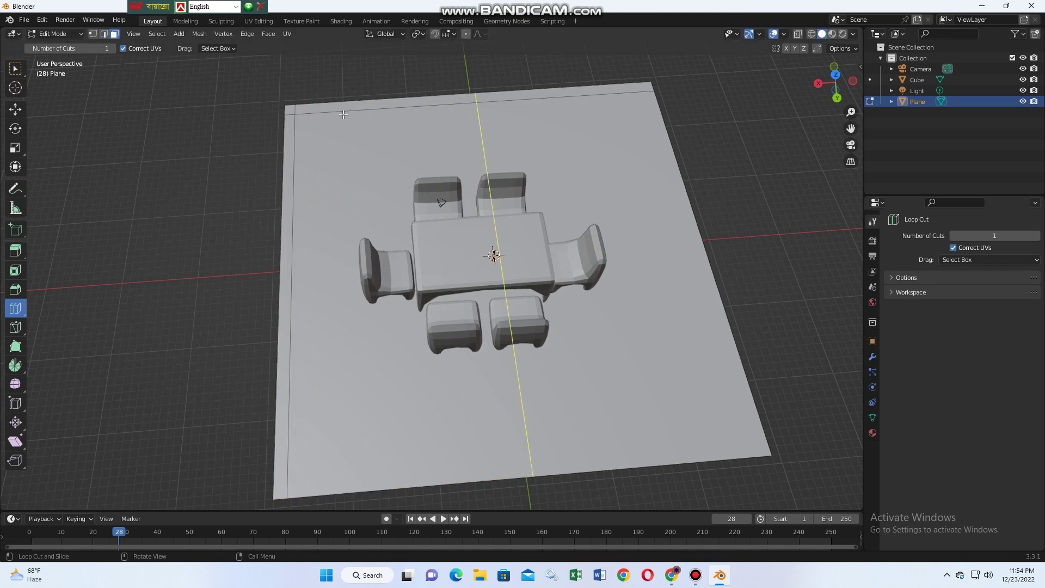
Step: In face select mode, select the thin strip along the floor's back edge
{"action": "left_click", "coordinate": [14, 73]}
{"action": "left_click", "coordinate": [798, 271]}
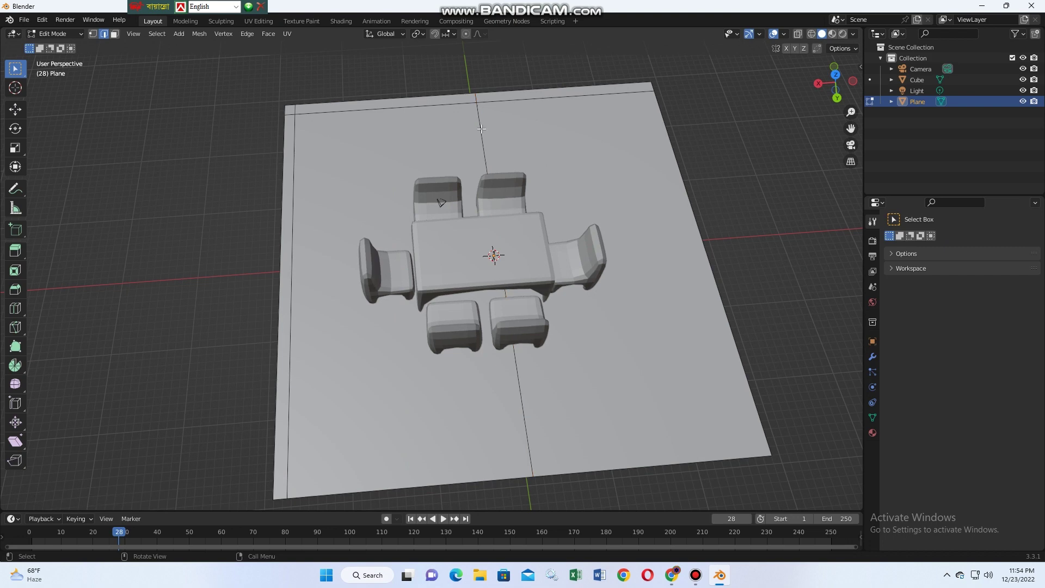
{"action": "left_click", "coordinate": [429, 103]}
{"action": "left_click", "coordinate": [115, 34]}
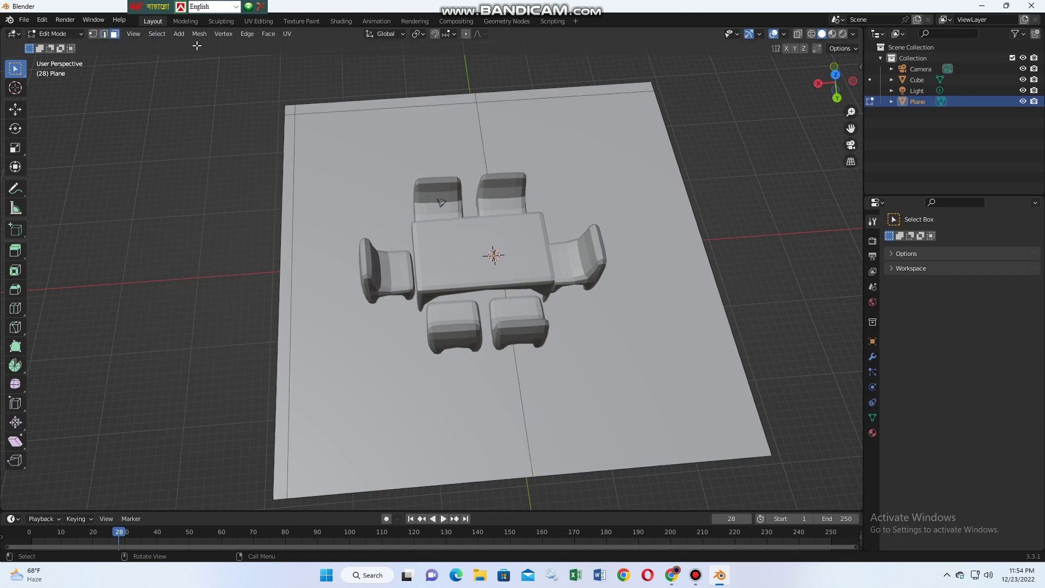
{"action": "left_click", "coordinate": [378, 107]}
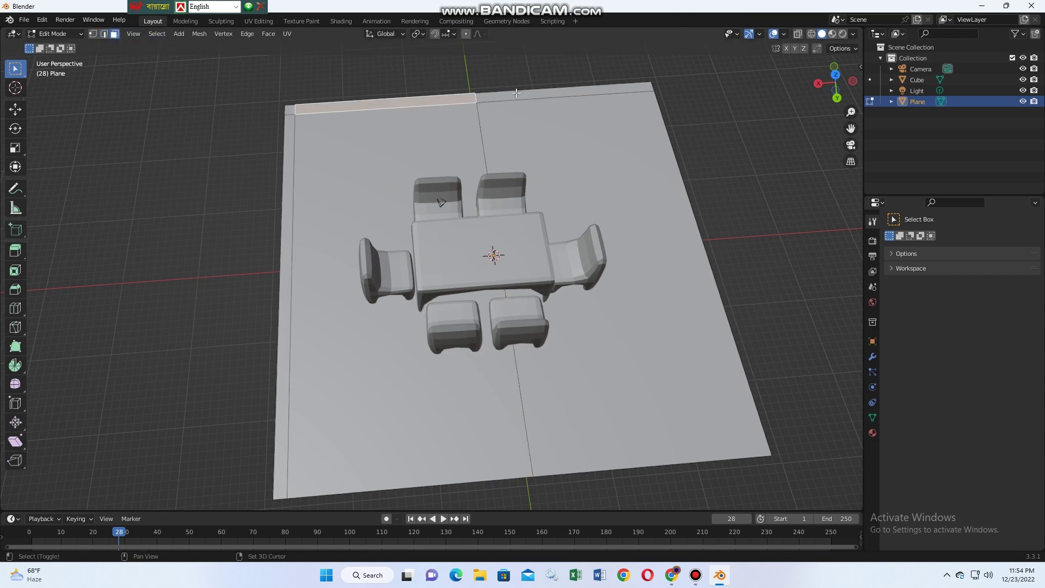
Step: Add the right back strip, corner face and left strip to the selection
{"action": "left_click", "coordinate": [516, 93], "text": "shift"}
{"action": "left_click", "coordinate": [290, 111], "text": "shift"}
{"action": "left_click", "coordinate": [291, 149], "text": "shift"}
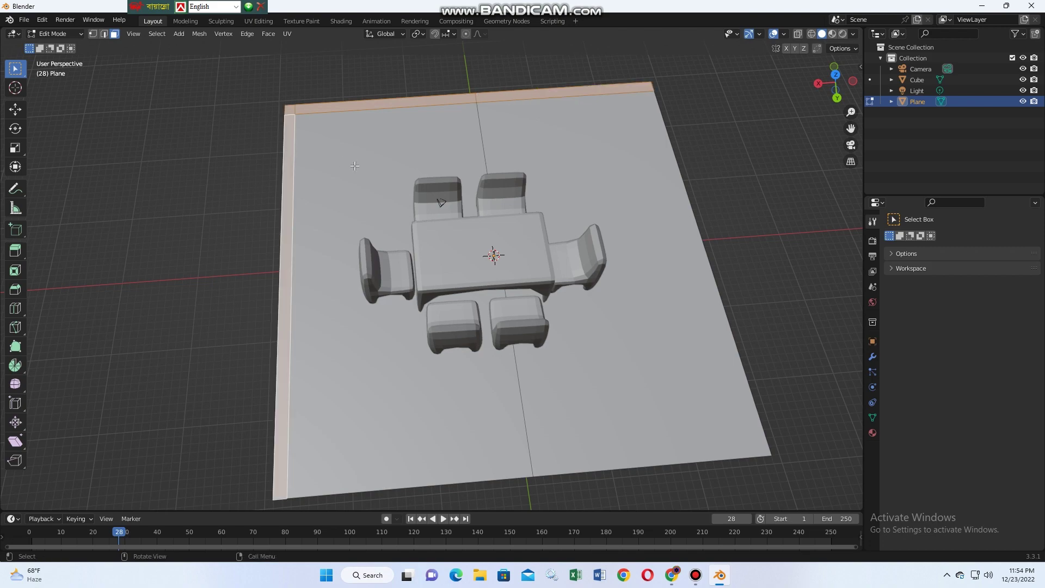
{"action": "middle_click_drag", "start_coordinate": [362, 182], "coordinate": [362, 100]}
Step: Extrude the selected edge strips straight up into tall walls
{"action": "key", "text": "e"}
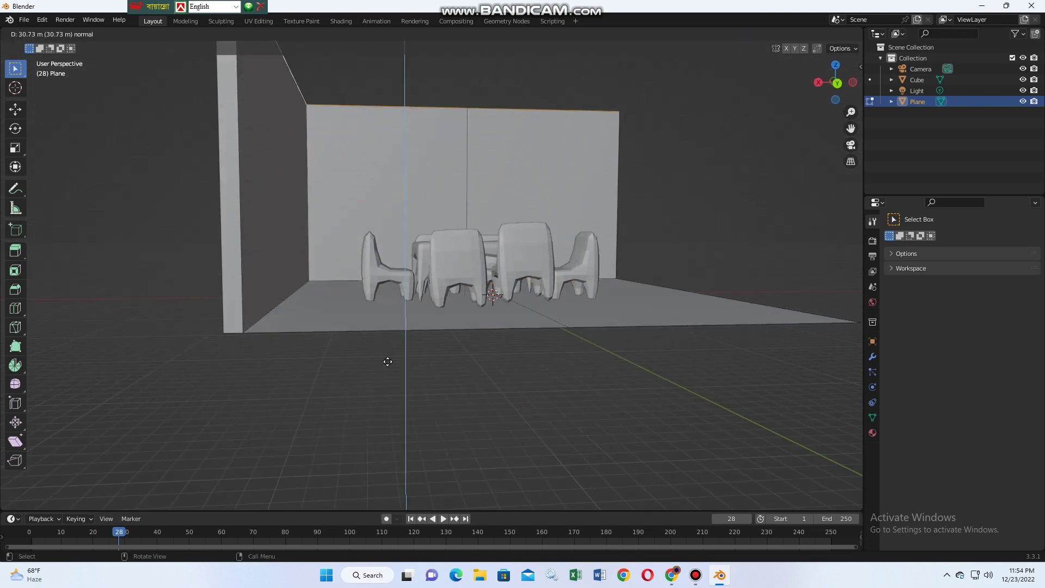
{"action": "middle_click", "coordinate": [385, 355]}
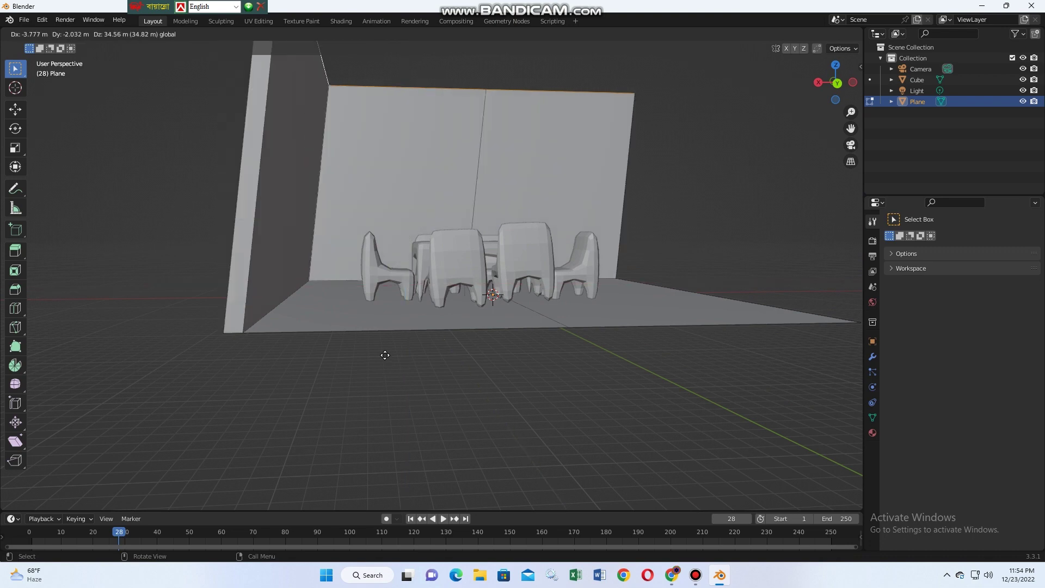
{"action": "right_click", "coordinate": [385, 355]}
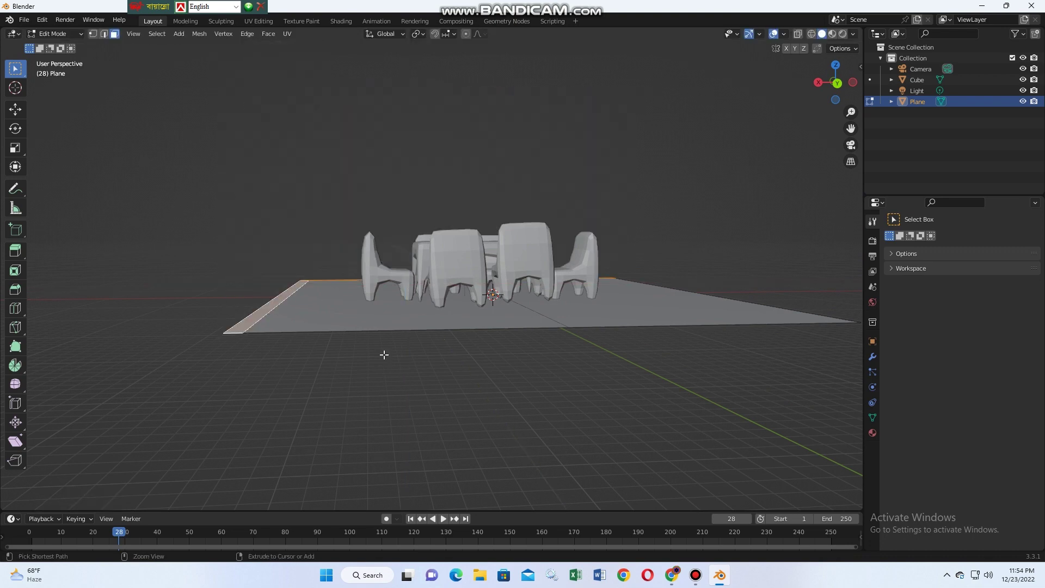
{"action": "key", "text": "e"}
{"action": "left_click", "coordinate": [335, 189]}
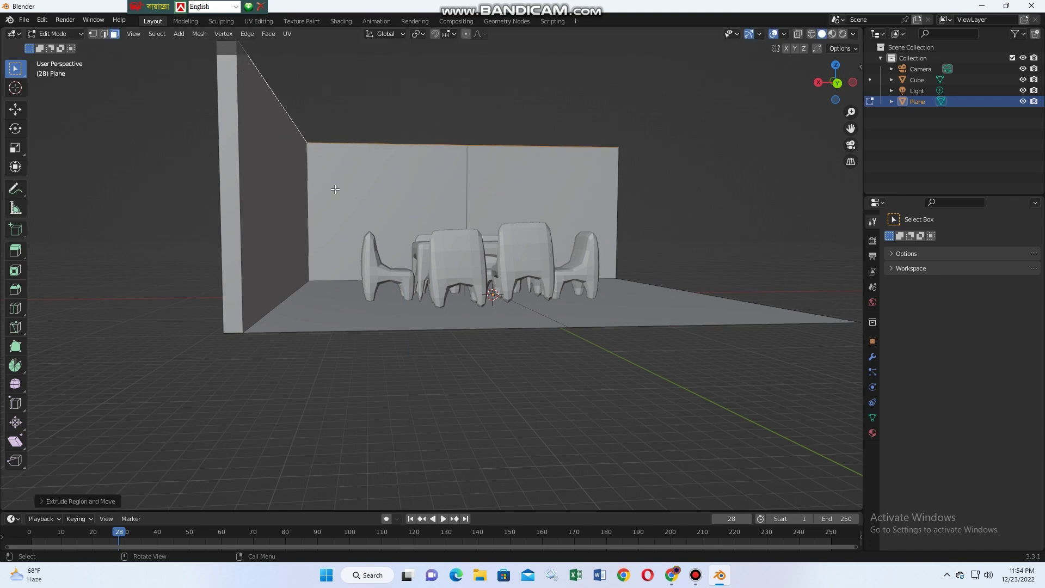
{"action": "mouse_move", "coordinate": [429, 432]}
{"action": "middle_mouse_down"}
{"action": "mouse_move", "coordinate": [401, 392]}
{"action": "mouse_move", "coordinate": [448, 439]}
{"action": "middle_mouse_up"}
Step: Select the entire connected floor-and-walls mesh
{"action": "left_click", "coordinate": [480, 254]}
{"action": "left_click", "coordinate": [442, 271]}
{"action": "left_click", "coordinate": [503, 262]}
{"action": "left_click", "coordinate": [450, 288]}
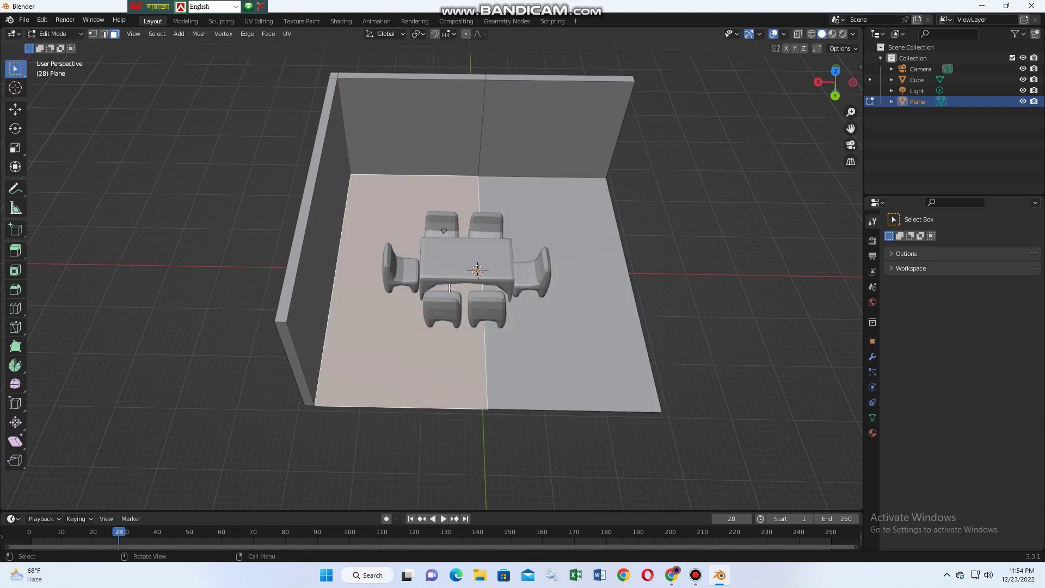
{"action": "left_click", "coordinate": [727, 320]}
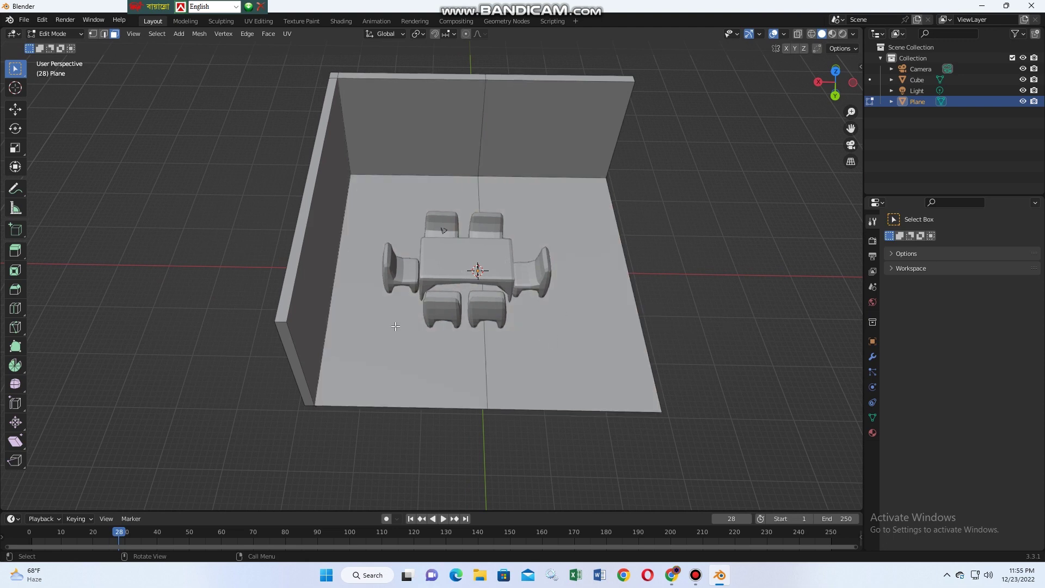
{"action": "left_click", "coordinate": [426, 190]}
{"action": "key", "text": "l"}
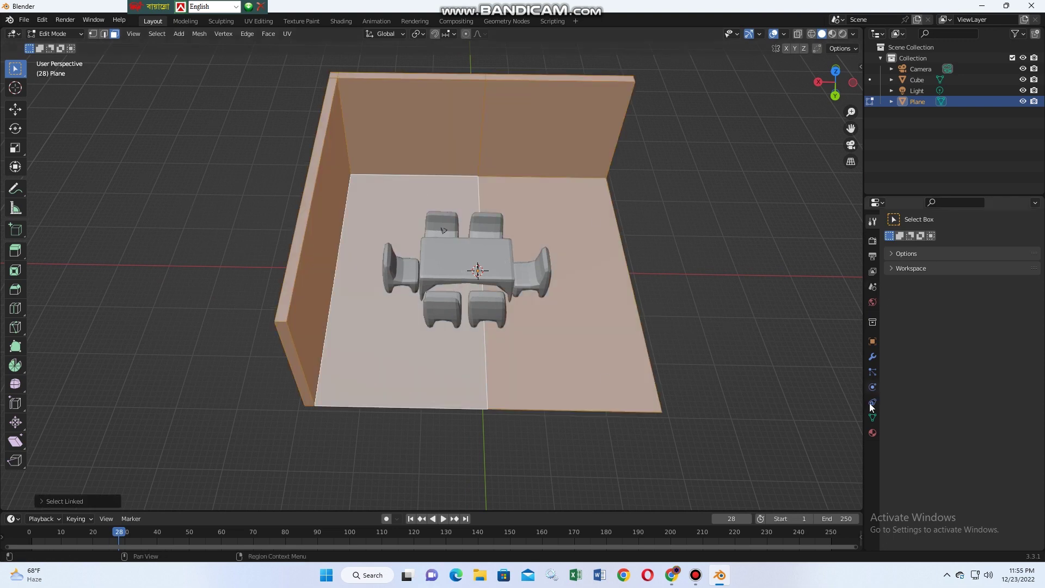
Step: Add a Floor object constraint (0 m offset, influence 1.000) to the room
{"action": "left_click", "coordinate": [872, 403]}
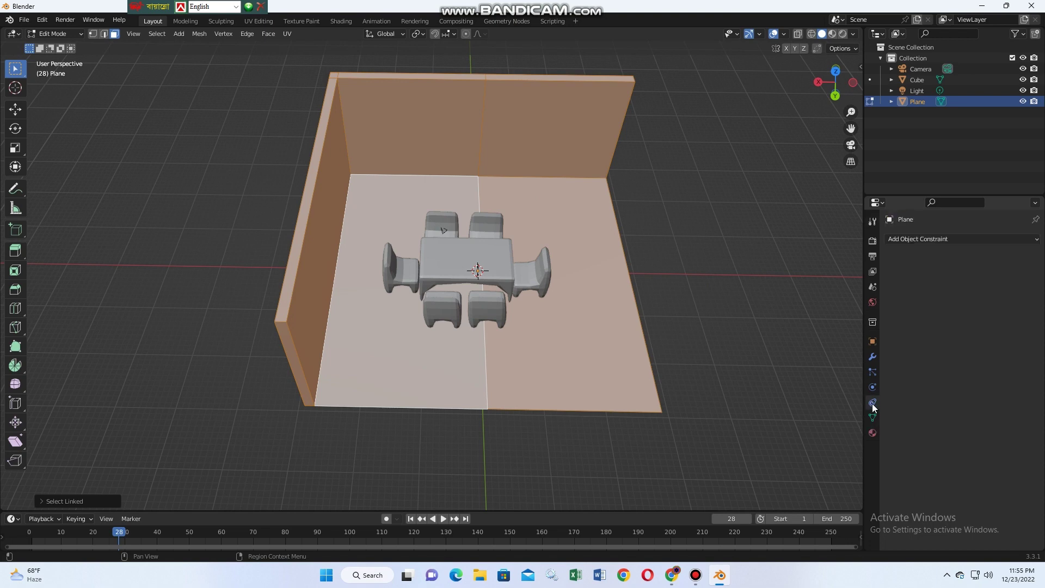
{"action": "left_click", "coordinate": [1012, 240]}
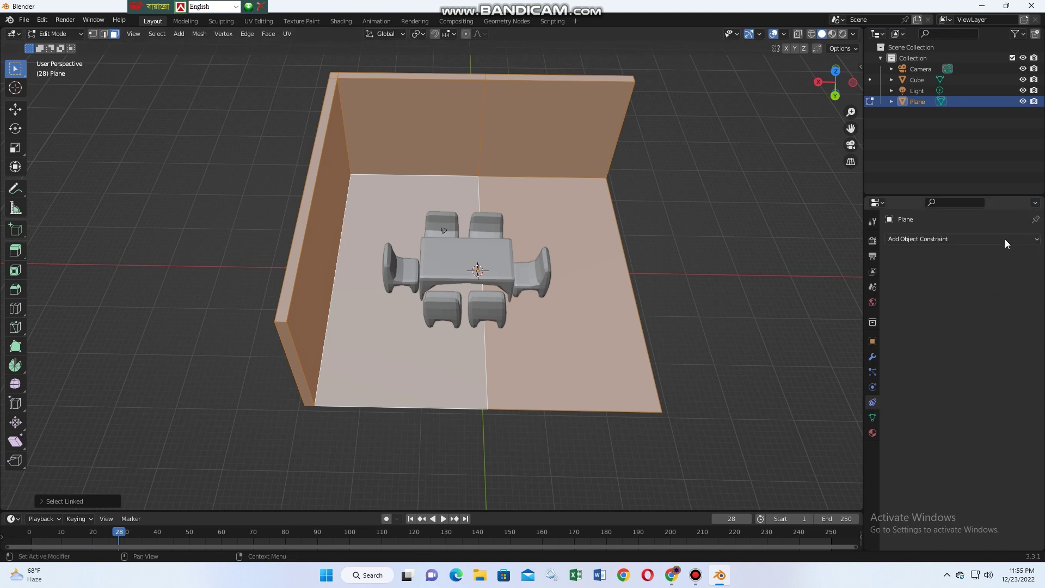
{"action": "left_click", "coordinate": [925, 239]}
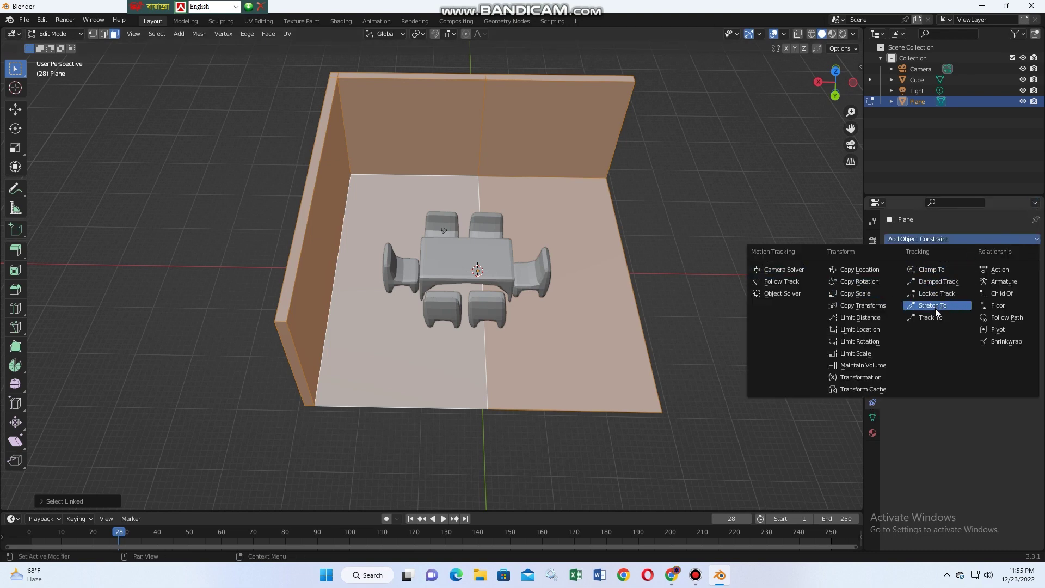
{"action": "left_click", "coordinate": [998, 305]}
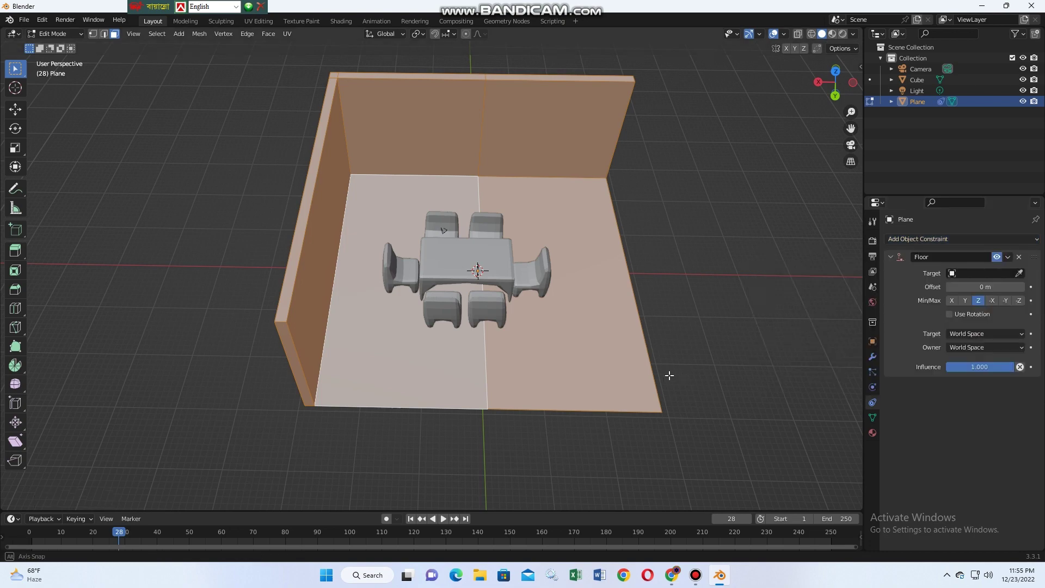
{"action": "mouse_move", "coordinate": [670, 373]}
{"action": "middle_mouse_down"}
{"action": "mouse_move", "coordinate": [682, 260]}
{"action": "mouse_move", "coordinate": [662, 349]}
{"action": "middle_mouse_up"}
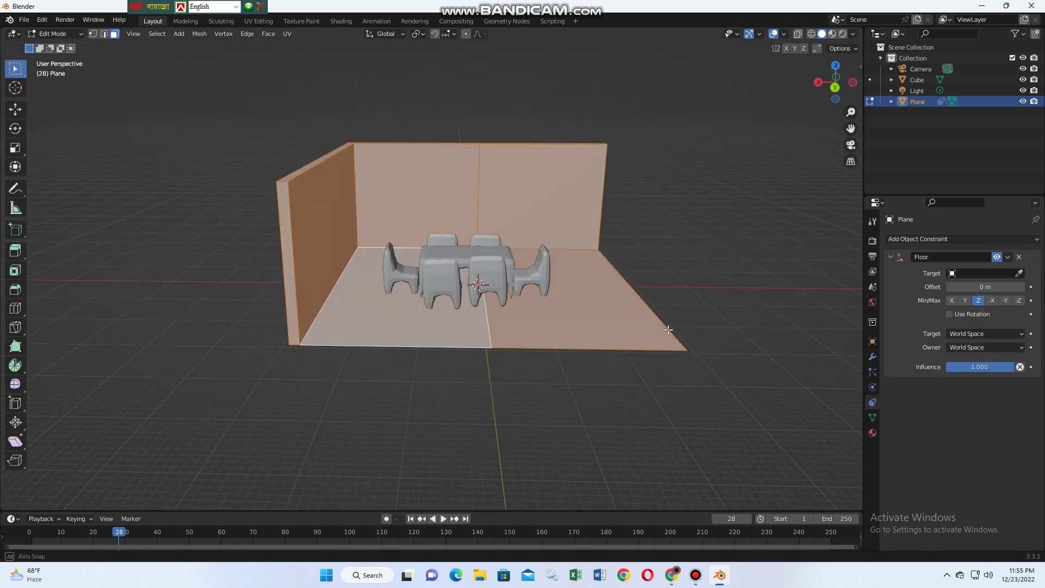
Step: Reposition the table and chairs and clear the floor face selection
{"action": "left_click", "coordinate": [918, 79]}
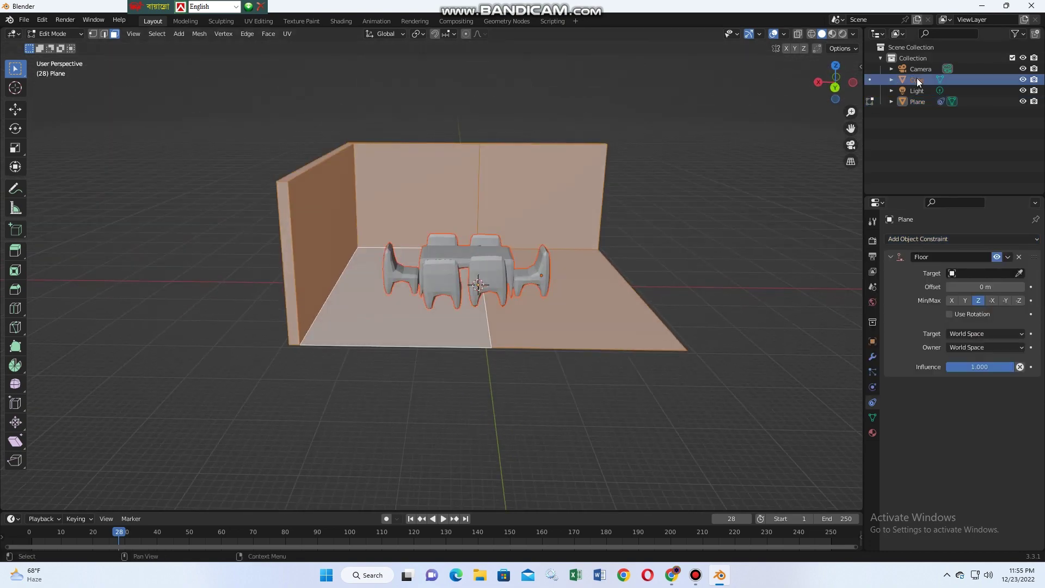
{"action": "key", "text": "g"}
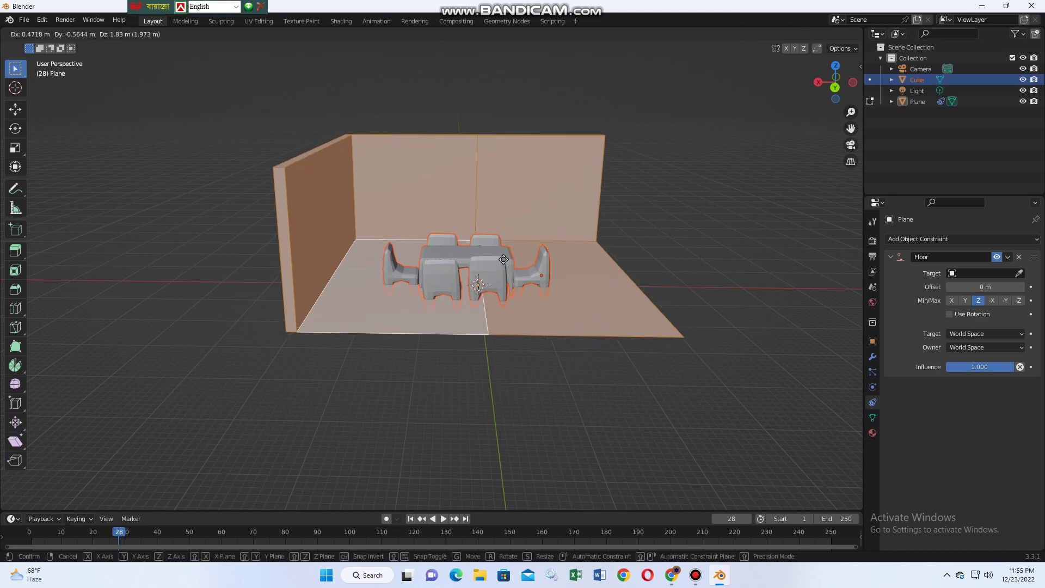
{"action": "left_click", "coordinate": [503, 271]}
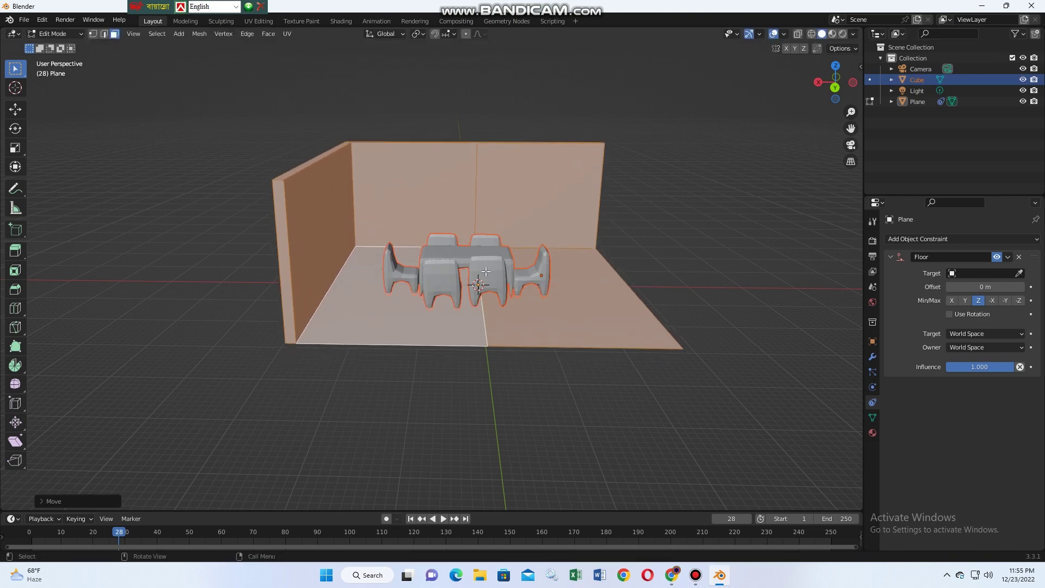
{"action": "left_click", "coordinate": [522, 316]}
{"action": "left_click", "coordinate": [521, 409]}
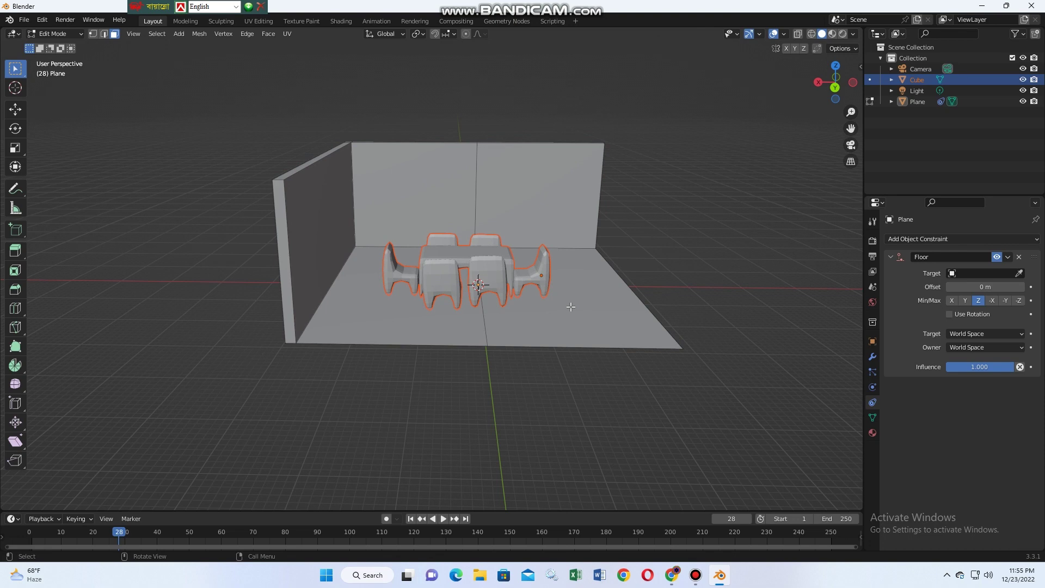
{"action": "left_click", "coordinate": [491, 276]}
{"action": "left_click", "coordinate": [572, 381]}
{"action": "middle_click_drag", "start_coordinate": [571, 381], "coordinate": [858, 286]}
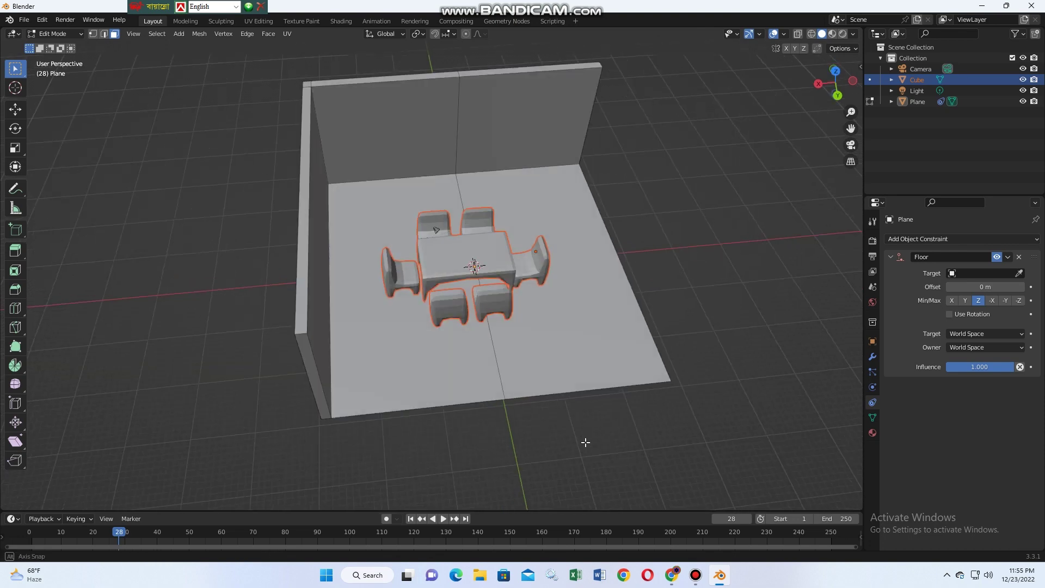
Step: Drag the furniture's Material from the Outliner onto the left floor half
{"action": "left_click", "coordinate": [891, 80]}
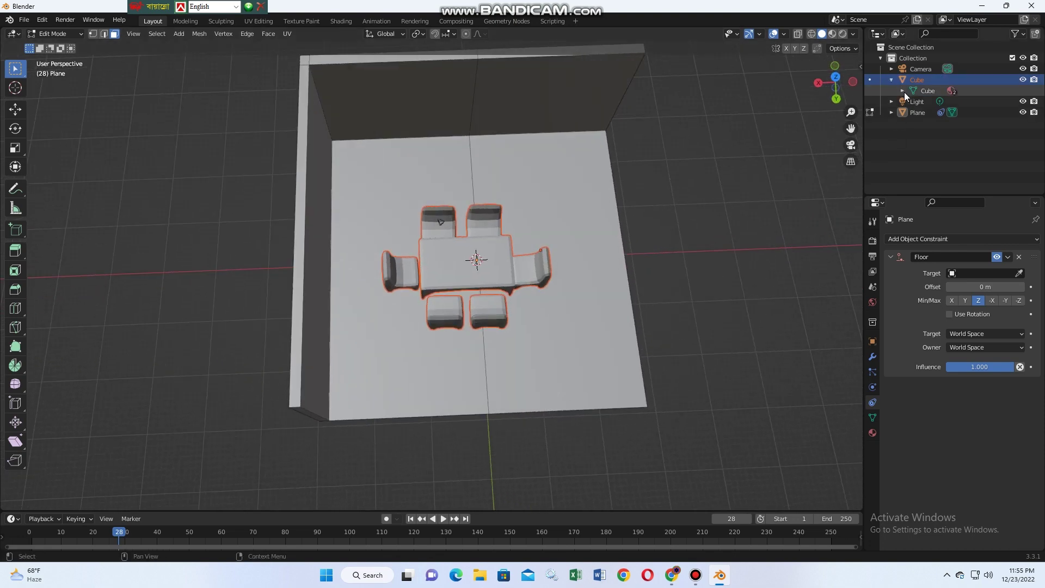
{"action": "left_click_drag", "start_coordinate": [951, 90], "coordinate": [912, 103]}
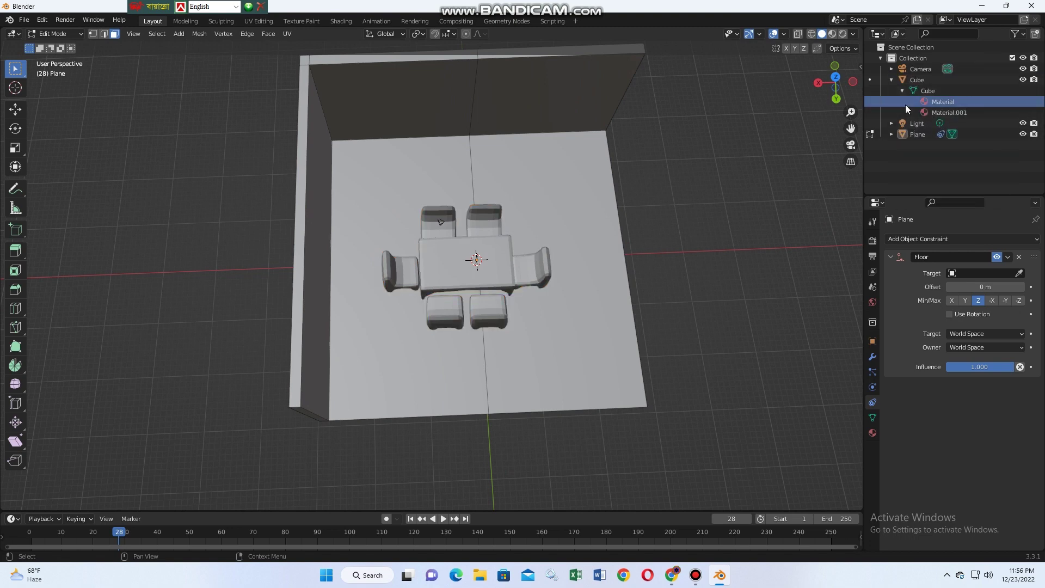
{"action": "left_click_drag", "start_coordinate": [870, 102], "coordinate": [450, 273]}
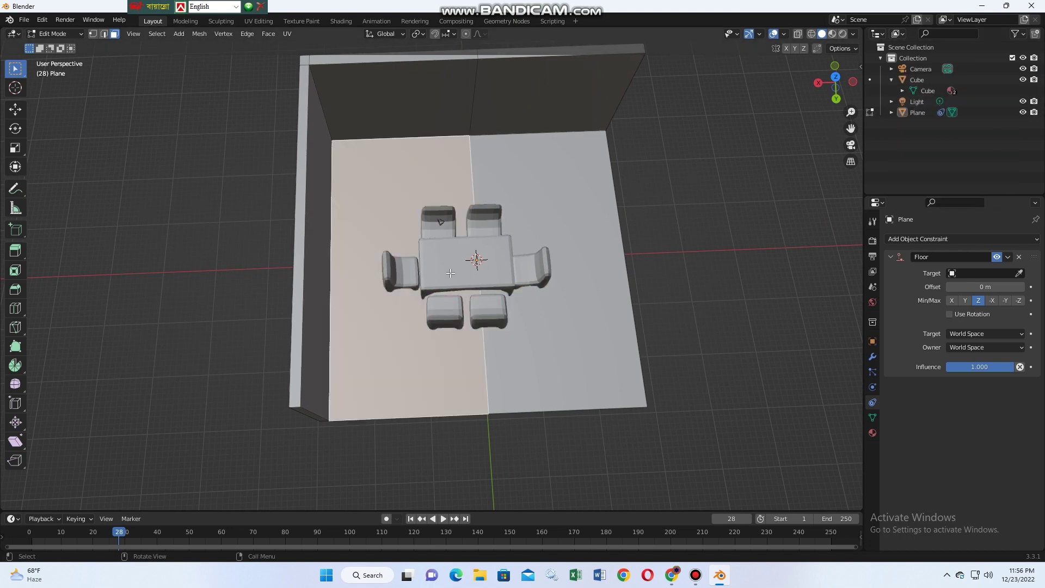
{"action": "mouse_move", "coordinate": [455, 266]}
{"action": "middle_mouse_down"}
{"action": "mouse_move", "coordinate": [510, 210]}
{"action": "mouse_move", "coordinate": [490, 305]}
{"action": "middle_mouse_up"}
Step: Give the whole room mesh a new material with a green base colour
{"action": "key", "text": "l"}
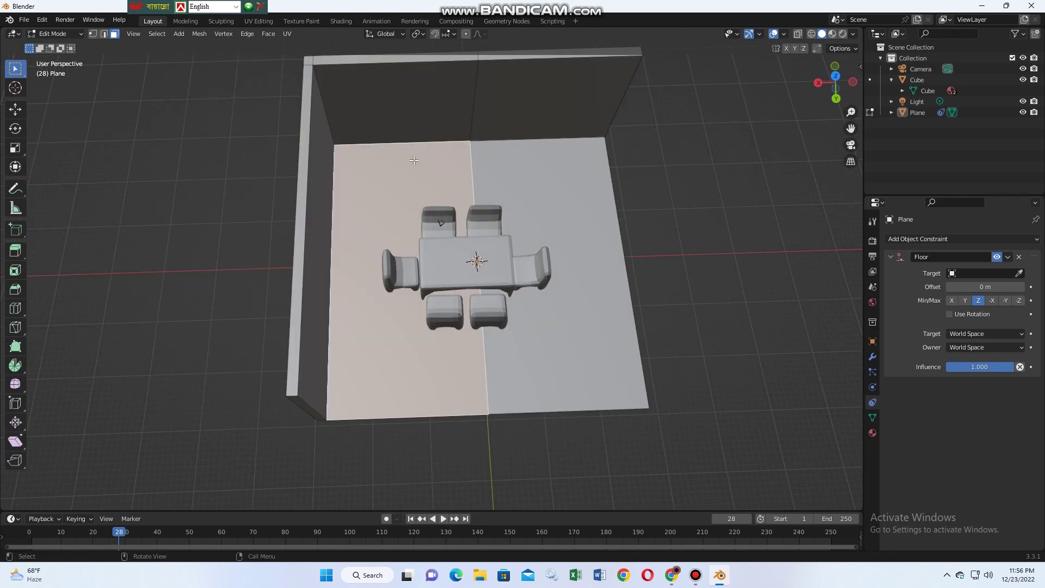
{"action": "left_click", "coordinate": [873, 433]}
{"action": "left_click", "coordinate": [976, 285]}
{"action": "left_click", "coordinate": [985, 415]}
{"action": "left_click", "coordinate": [998, 318]}
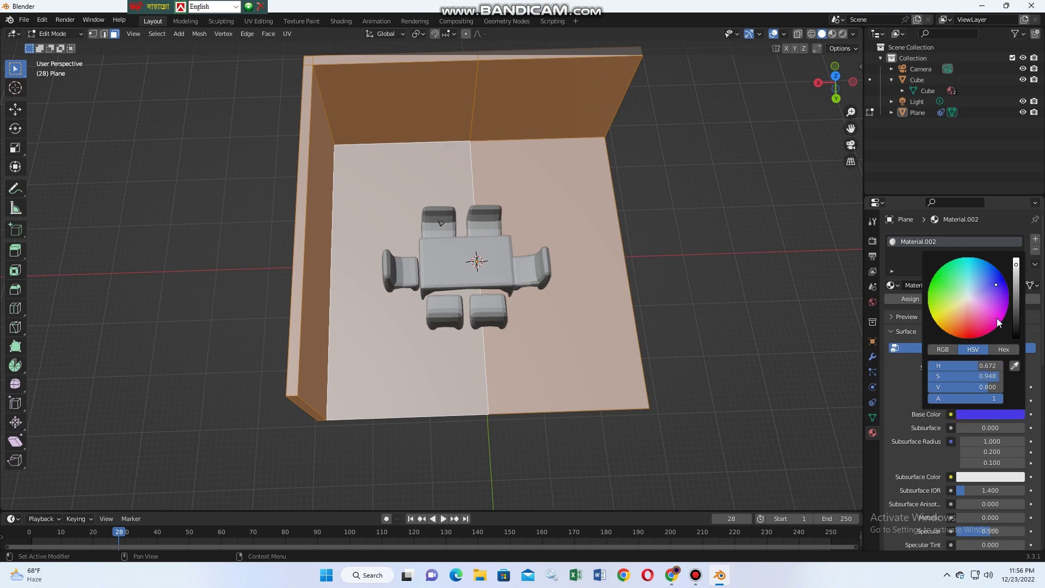
{"action": "left_click", "coordinate": [945, 290]}
{"action": "left_click", "coordinate": [980, 477]}
Step: Set the subsurface colour to light green and subsurface IOR to 2.323
{"action": "left_click", "coordinate": [989, 367]}
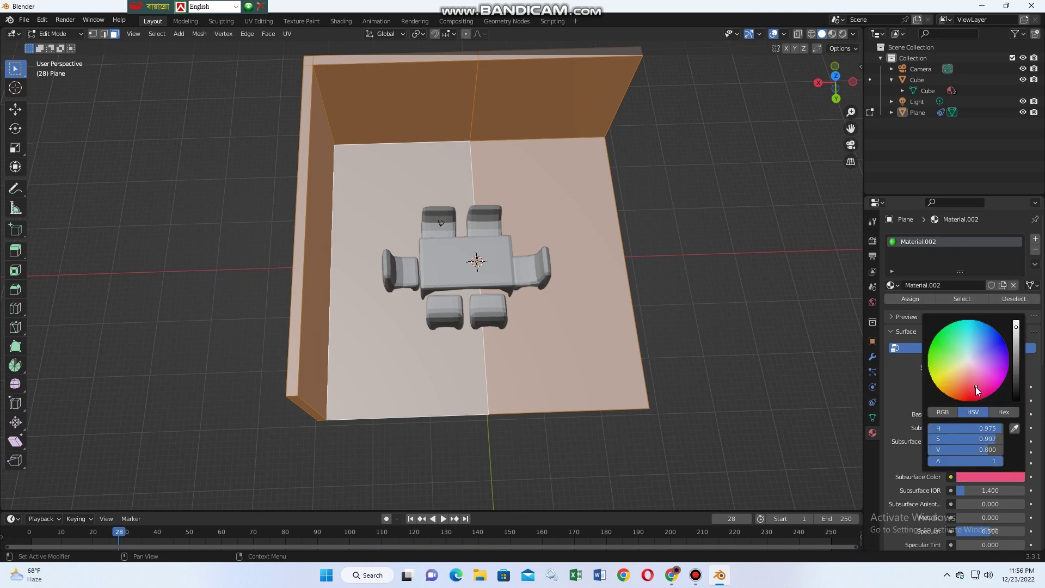
{"action": "left_click", "coordinate": [976, 476]}
{"action": "left_click_drag", "start_coordinate": [972, 490], "coordinate": [1004, 490]}
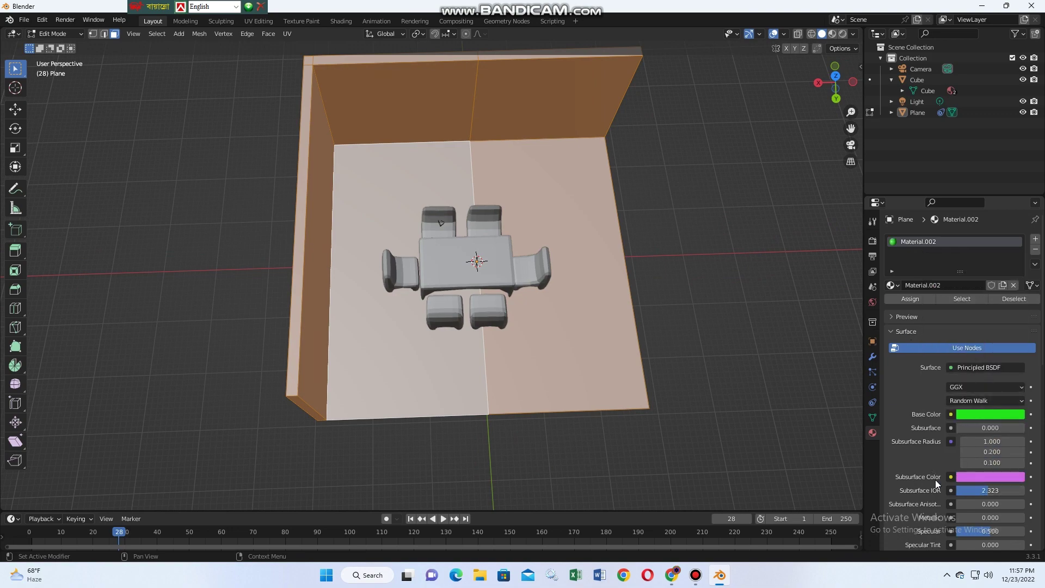
{"action": "left_click", "coordinate": [975, 477]}
{"action": "left_click", "coordinate": [949, 359]}
Step: Show the material preview sphere and return to Object Mode with the room selected
{"action": "scroll", "coordinate": [968, 482], "scroll_direction": "down", "scroll_amount": 1}
{"action": "mouse_move", "coordinate": [980, 495]}
{"action": "left_mouse_down"}
{"action": "mouse_move", "coordinate": [958, 492]}
{"action": "mouse_move", "coordinate": [989, 479]}
{"action": "left_mouse_up"}
{"action": "scroll", "coordinate": [969, 493], "scroll_direction": "down", "scroll_amount": 2}
{"action": "left_click", "coordinate": [907, 251]}
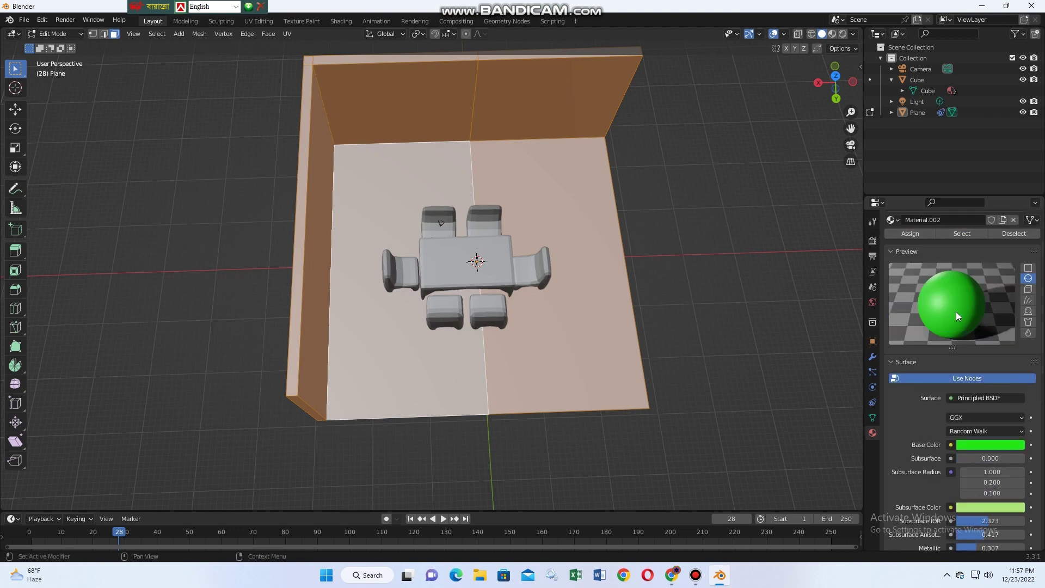
{"action": "left_click", "coordinate": [953, 444]}
{"action": "scroll", "coordinate": [938, 400], "scroll_direction": "up", "scroll_amount": 1}
{"action": "key", "text": "alt+a"}
{"action": "key", "text": "a"}
{"action": "left_click", "coordinate": [54, 34]}
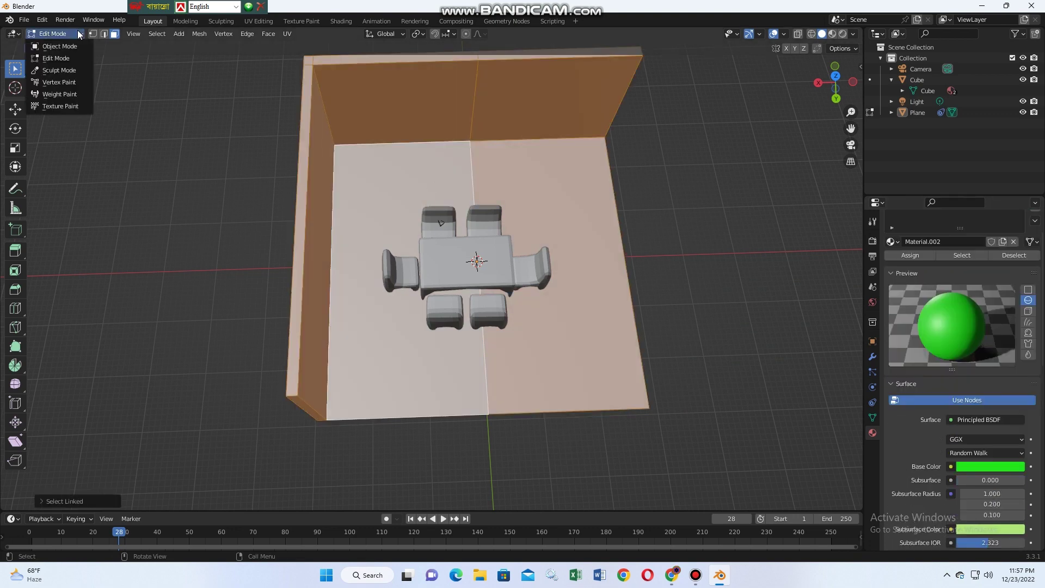
{"action": "left_click", "coordinate": [565, 361]}
Step: Make the room's base colour lilac with 0.543 subsurface, viewed in material shading
{"action": "left_click", "coordinate": [985, 452]}
{"action": "left_click_drag", "start_coordinate": [973, 316], "coordinate": [984, 339]}
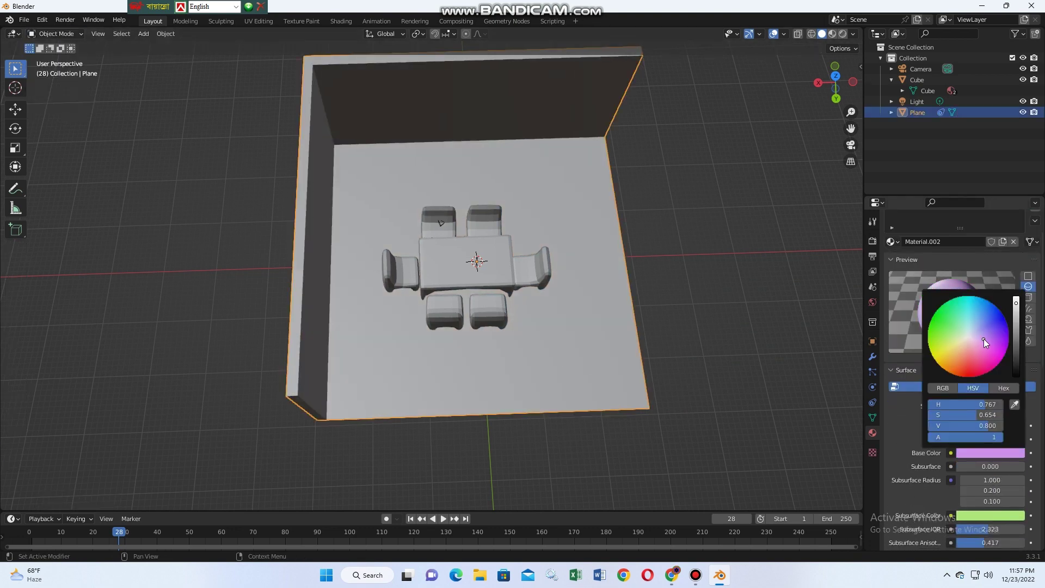
{"action": "mouse_move", "coordinate": [975, 467]}
{"action": "left_mouse_down"}
{"action": "mouse_move", "coordinate": [996, 467]}
{"action": "mouse_move", "coordinate": [1007, 494]}
{"action": "mouse_move", "coordinate": [1007, 481]}
{"action": "left_mouse_up"}
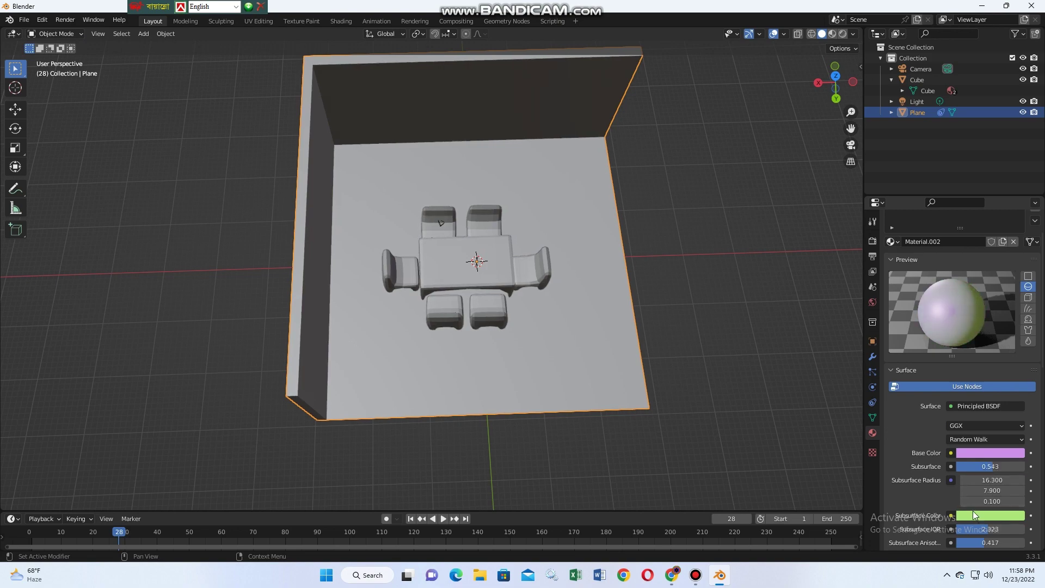
{"action": "left_click", "coordinate": [832, 34]}
Step: Select the table and chairs and change the material's specular distribution model
{"action": "middle_click_drag", "start_coordinate": [701, 208], "coordinate": [708, 240]}
{"action": "left_click", "coordinate": [534, 267]}
{"action": "left_click", "coordinate": [991, 474]}
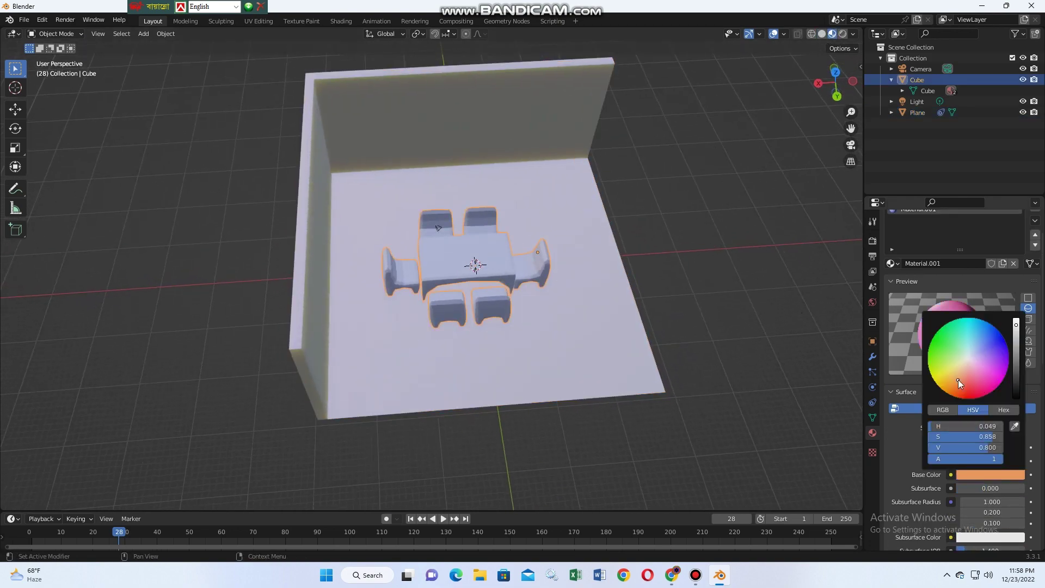
{"action": "left_click", "coordinate": [772, 321]}
{"action": "left_click", "coordinate": [1029, 319]}
{"action": "left_click", "coordinate": [986, 447]}
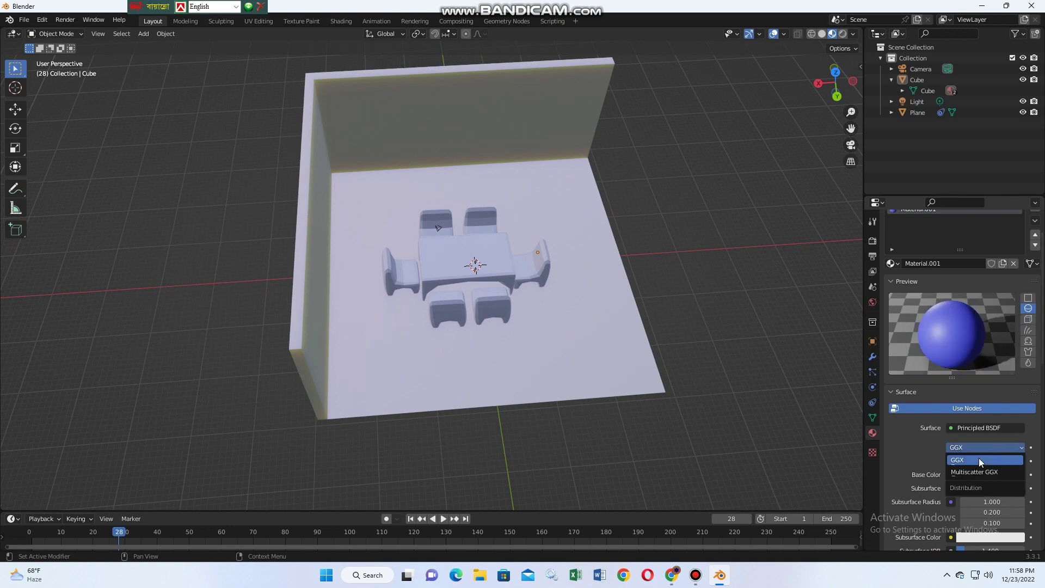
Step: Reselect the furniture and choose its material slot named Material
{"action": "middle_click_drag", "start_coordinate": [517, 358], "coordinate": [489, 325]}
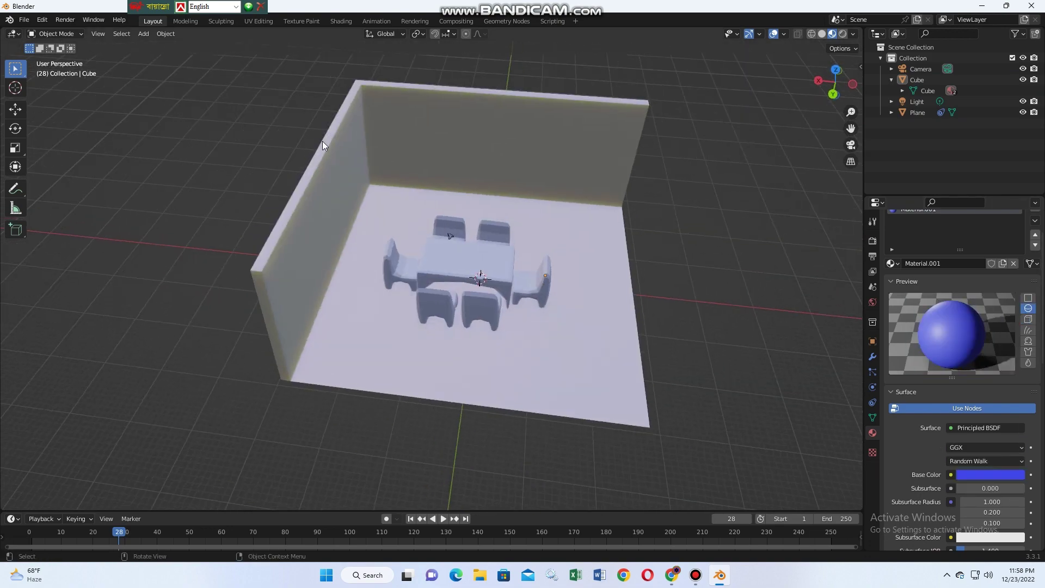
{"action": "left_click", "coordinate": [531, 332]}
{"action": "left_click", "coordinate": [398, 261]}
{"action": "left_click", "coordinate": [891, 392]}
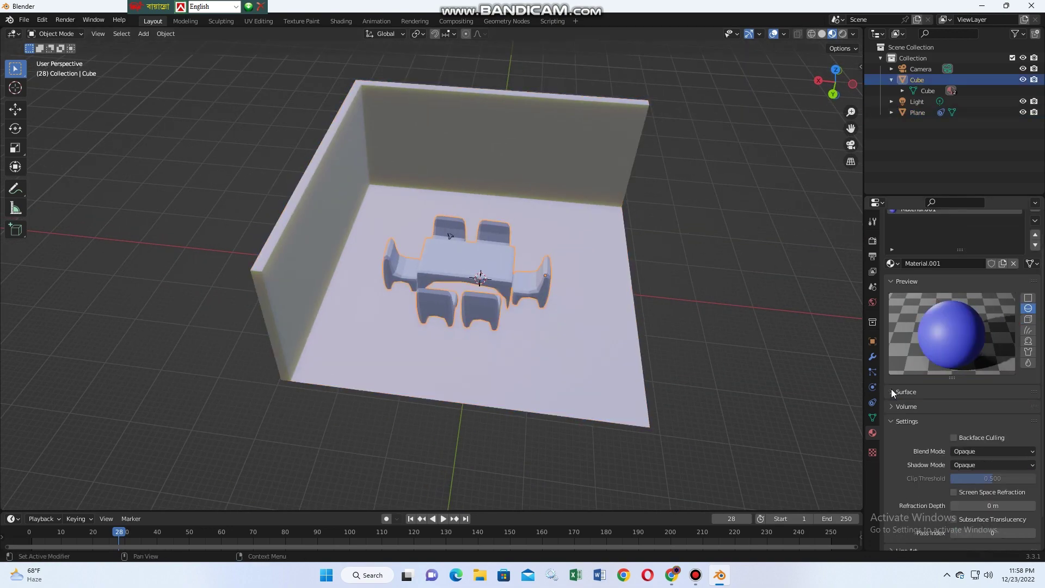
{"action": "left_click", "coordinate": [926, 391]}
{"action": "left_click", "coordinate": [930, 213]}
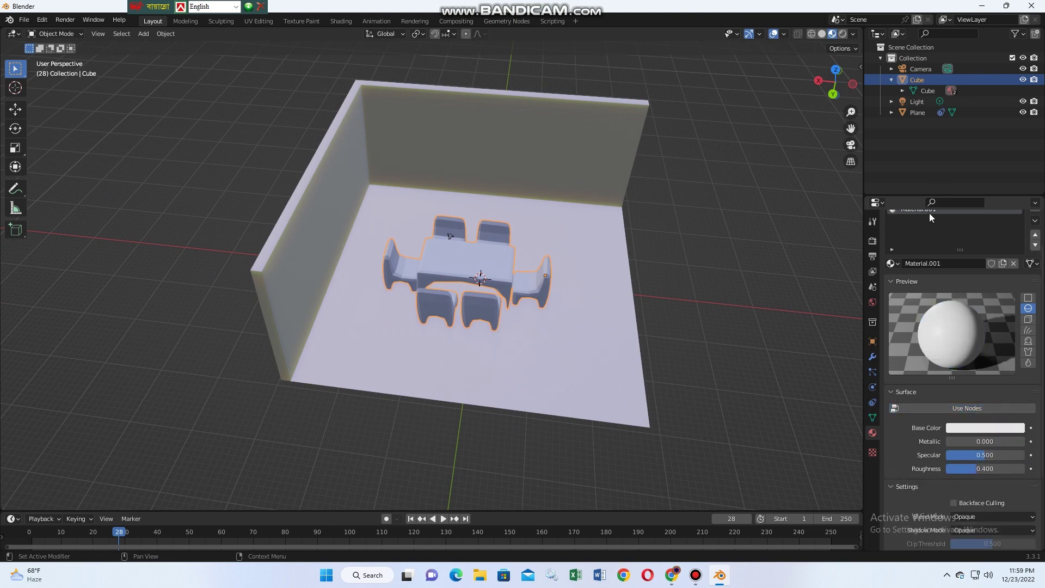
{"action": "scroll", "coordinate": [968, 393], "scroll_direction": "up", "scroll_amount": 2}
{"action": "scroll", "coordinate": [968, 394], "scroll_direction": "down", "scroll_amount": 2}
Step: Make the furniture bright magenta (value 0.890) and adjust its specular
{"action": "left_click", "coordinate": [986, 472]}
{"action": "mouse_move", "coordinate": [976, 373]}
{"action": "left_mouse_down"}
{"action": "mouse_move", "coordinate": [971, 390]}
{"action": "mouse_move", "coordinate": [999, 372]}
{"action": "left_mouse_up"}
{"action": "mouse_move", "coordinate": [977, 443]}
{"action": "left_mouse_down"}
{"action": "mouse_move", "coordinate": [967, 444]}
{"action": "mouse_move", "coordinate": [996, 444]}
{"action": "left_mouse_up"}
{"action": "left_click", "coordinate": [973, 456]}
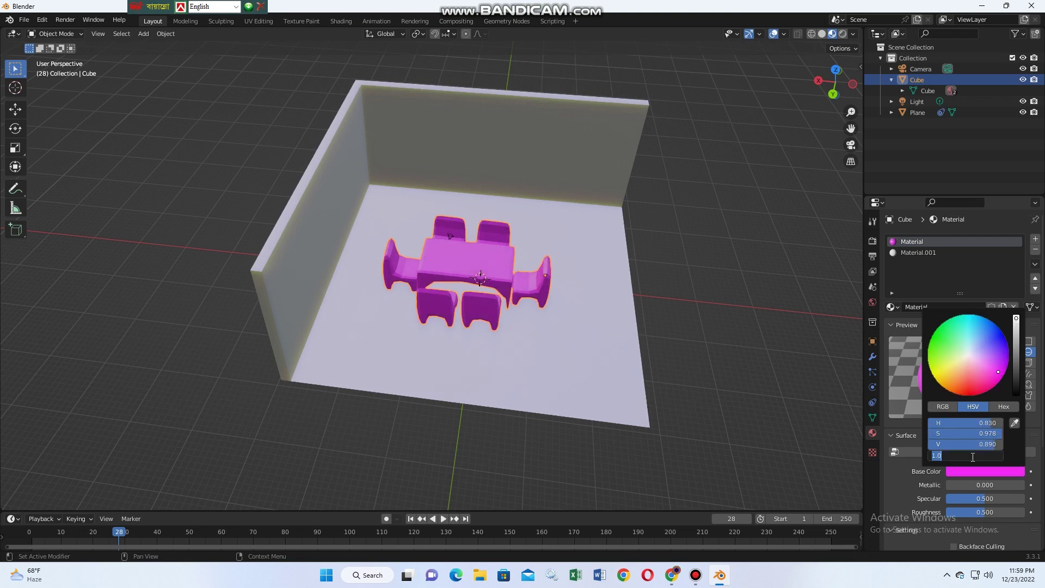
{"action": "mouse_move", "coordinate": [975, 498]}
{"action": "left_mouse_down"}
{"action": "mouse_move", "coordinate": [948, 499]}
{"action": "mouse_move", "coordinate": [1019, 498]}
{"action": "mouse_move", "coordinate": [950, 512]}
{"action": "left_mouse_up"}
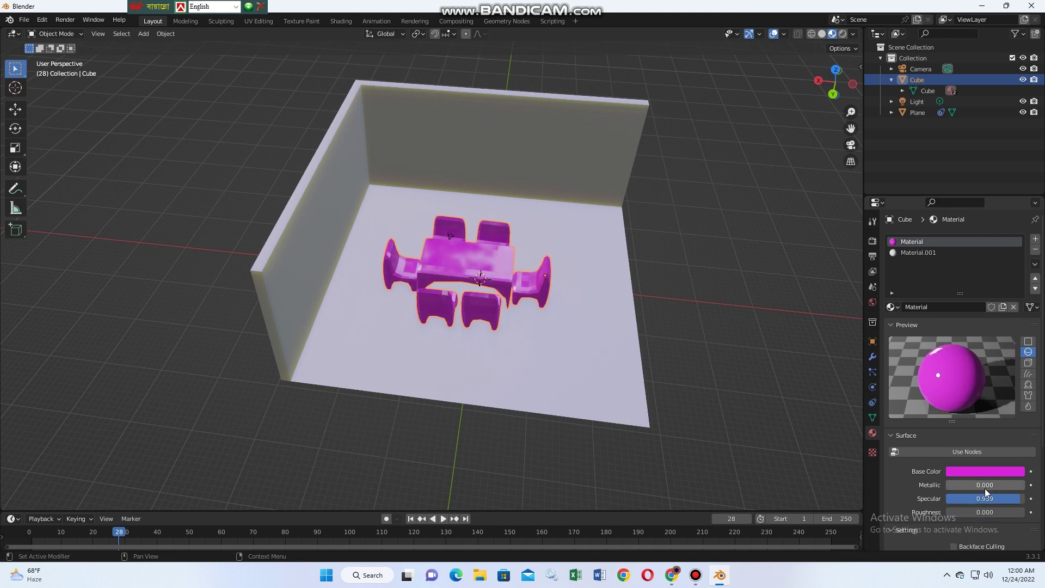
Step: Turn on backface culling and set the refraction depth to 24.5 m
{"action": "scroll", "coordinate": [985, 488], "scroll_direction": "down", "scroll_amount": 5}
{"action": "left_click", "coordinate": [1001, 463]}
{"action": "scroll", "coordinate": [1006, 468], "scroll_direction": "down", "scroll_amount": 2}
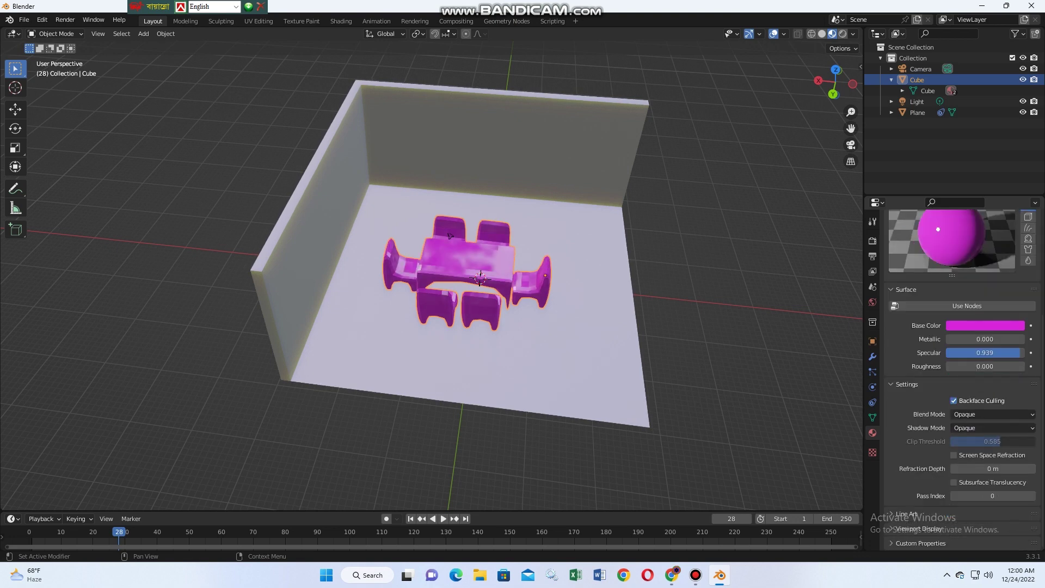
{"action": "left_click_drag", "start_coordinate": [992, 469], "coordinate": [1034, 468]}
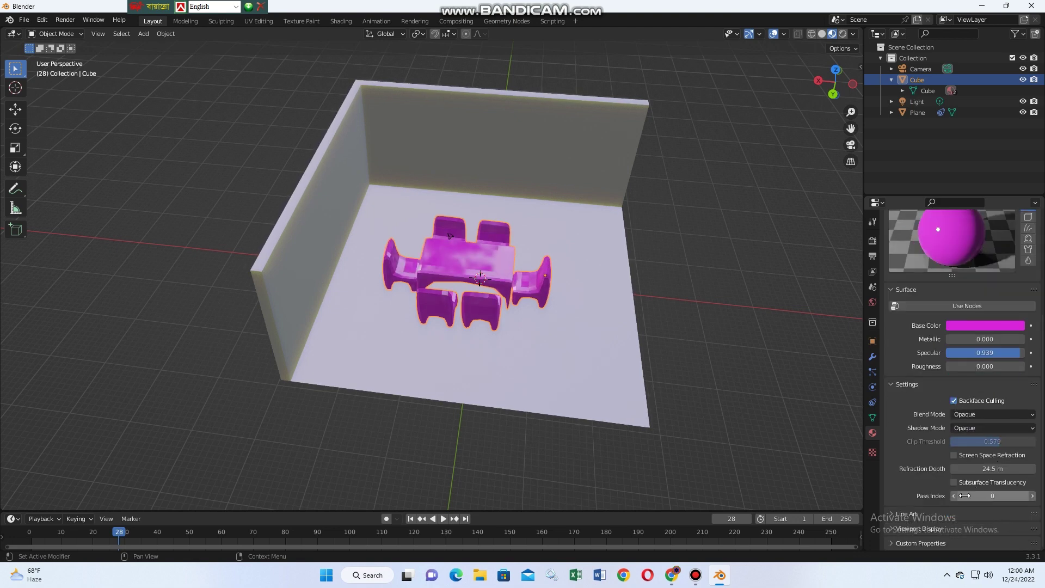
Step: Recolour the room's base colour to a warm tan
{"action": "left_click_drag", "start_coordinate": [993, 495], "coordinate": [1034, 496]}
{"action": "left_click", "coordinate": [457, 350]}
{"action": "left_click", "coordinate": [986, 350]}
{"action": "mouse_move", "coordinate": [974, 245]}
{"action": "left_mouse_down"}
{"action": "mouse_move", "coordinate": [989, 230]}
{"action": "mouse_move", "coordinate": [970, 272]}
{"action": "left_mouse_up"}
{"action": "mouse_move", "coordinate": [790, 332]}
{"action": "middle_mouse_down"}
{"action": "mouse_move", "coordinate": [752, 349]}
{"action": "mouse_move", "coordinate": [711, 321]}
{"action": "mouse_move", "coordinate": [704, 285]}
{"action": "mouse_move", "coordinate": [411, 374]}
{"action": "middle_mouse_up"}
Step: In Edit Mode, cut a vertical loop across the back wall and floor
{"action": "left_click", "coordinate": [81, 34]}
{"action": "left_click", "coordinate": [55, 59]}
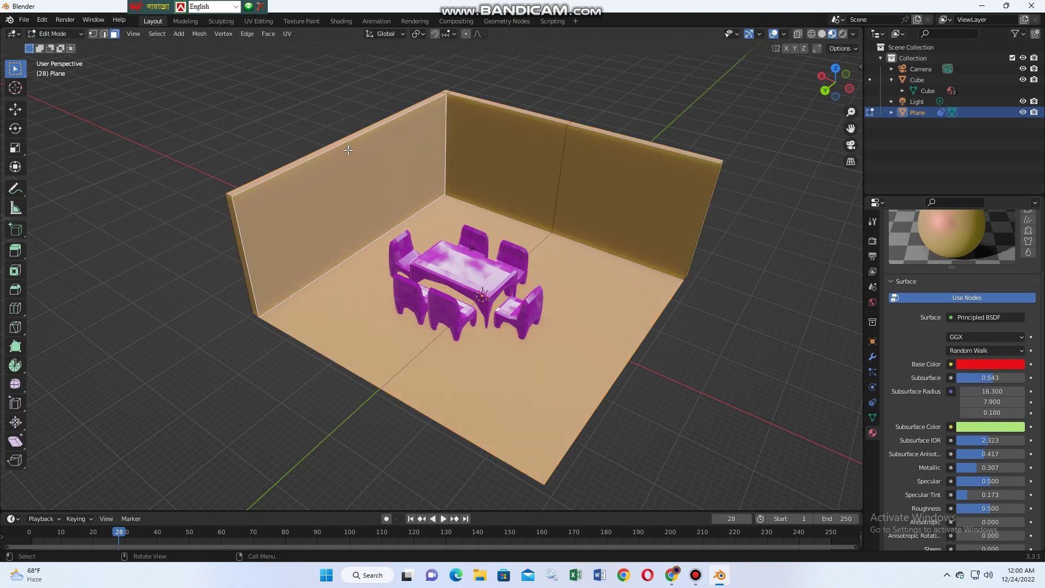
{"action": "left_click", "coordinate": [373, 169]}
{"action": "key", "text": "l"}
{"action": "left_click", "coordinate": [15, 310]}
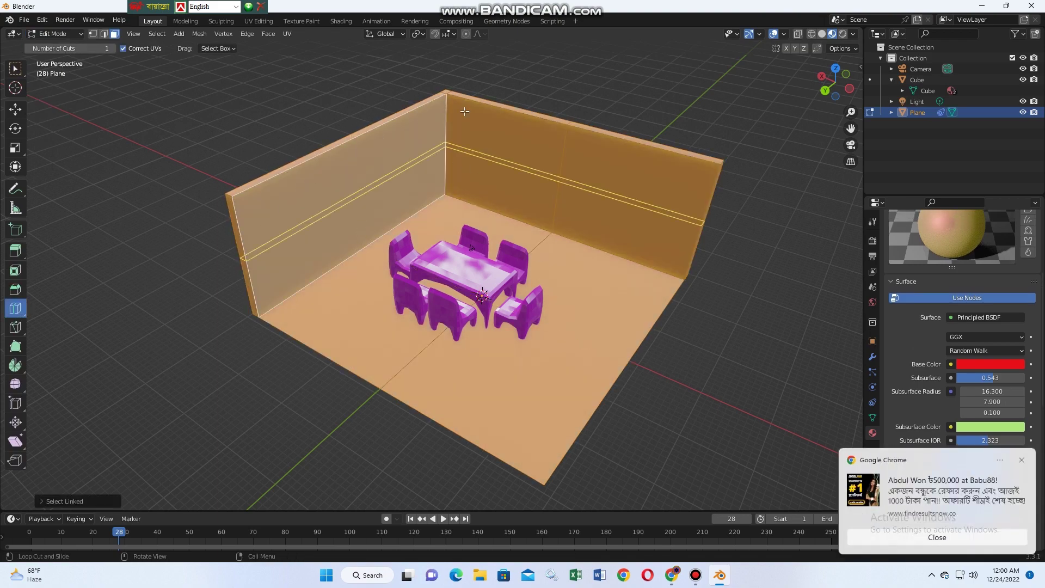
{"action": "left_click_drag", "start_coordinate": [434, 109], "coordinate": [435, 79]}
{"action": "right_click", "coordinate": [435, 79]}
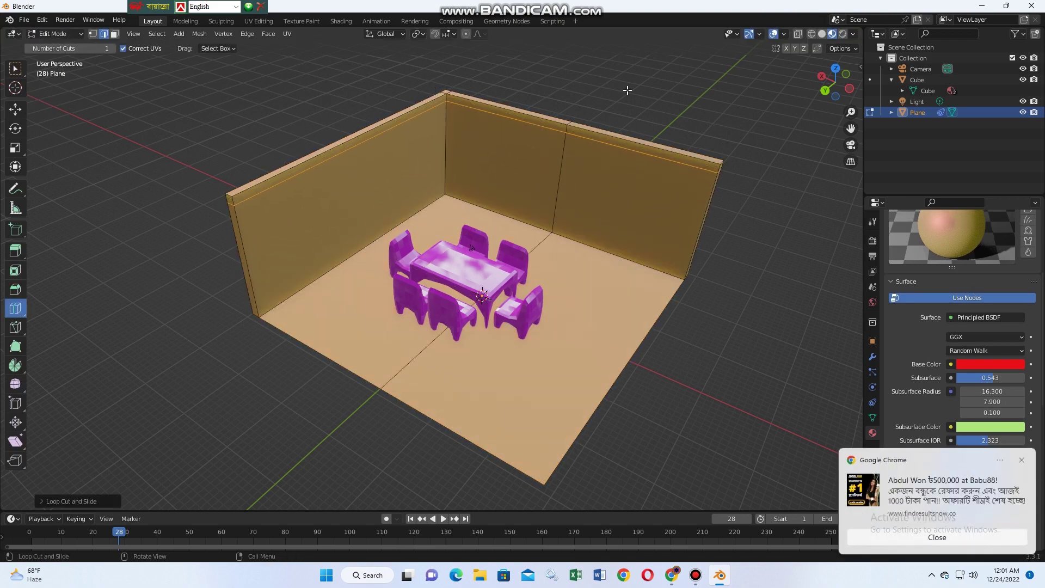
{"action": "left_click", "coordinate": [507, 114]}
Step: Extrude the back wall's top face across into a ceiling over the furniture
{"action": "left_click", "coordinate": [17, 66]}
{"action": "left_click", "coordinate": [483, 103]}
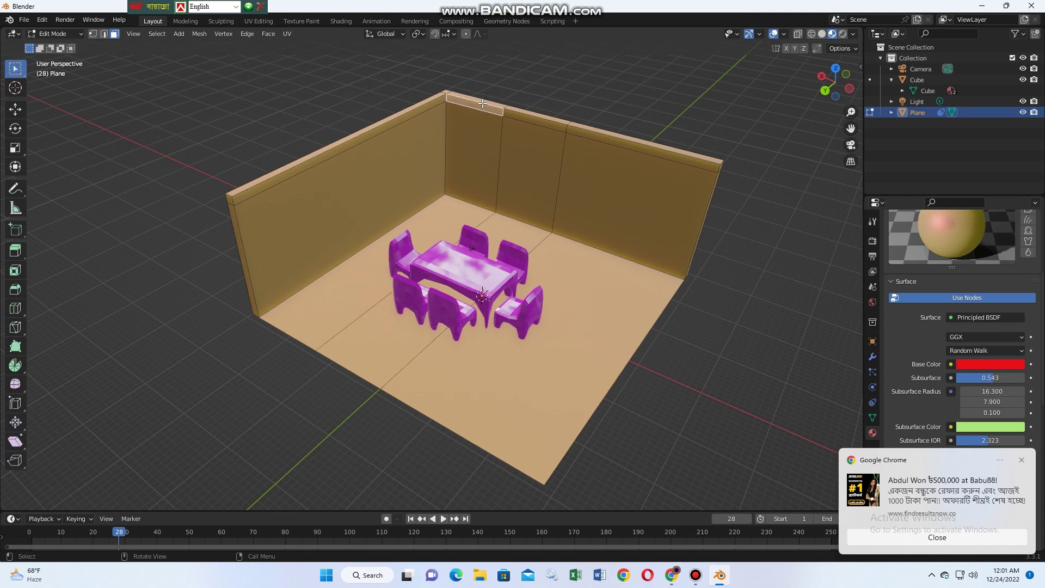
{"action": "key", "text": "e"}
{"action": "left_click", "coordinate": [784, 392]}
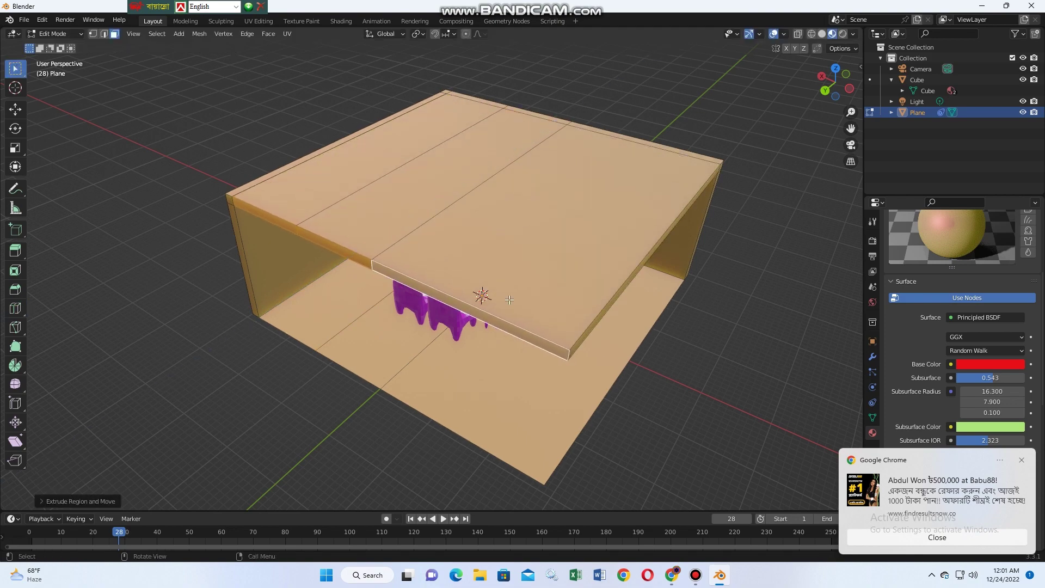
{"action": "mouse_move", "coordinate": [784, 392]}
{"action": "middle_mouse_down"}
{"action": "mouse_move", "coordinate": [791, 350]}
{"action": "mouse_move", "coordinate": [762, 305]}
{"action": "middle_mouse_up"}
{"action": "left_click", "coordinate": [77, 33]}
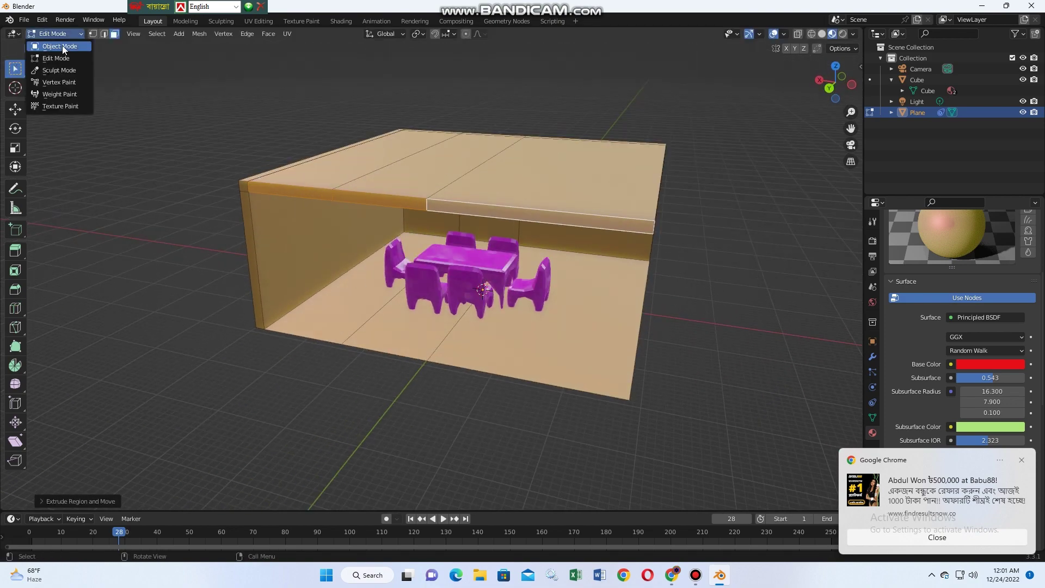
{"action": "scroll", "coordinate": [417, 339], "scroll_direction": "up", "scroll_amount": 5}
{"action": "mouse_move", "coordinate": [417, 339]}
{"action": "middle_mouse_down"}
{"action": "mouse_move", "coordinate": [484, 339]}
{"action": "mouse_move", "coordinate": [476, 312]}
{"action": "mouse_move", "coordinate": [506, 347]}
{"action": "mouse_move", "coordinate": [468, 380]}
{"action": "mouse_move", "coordinate": [474, 387]}
{"action": "middle_mouse_up"}
{"action": "scroll", "coordinate": [469, 380], "scroll_direction": "down", "scroll_amount": 5}
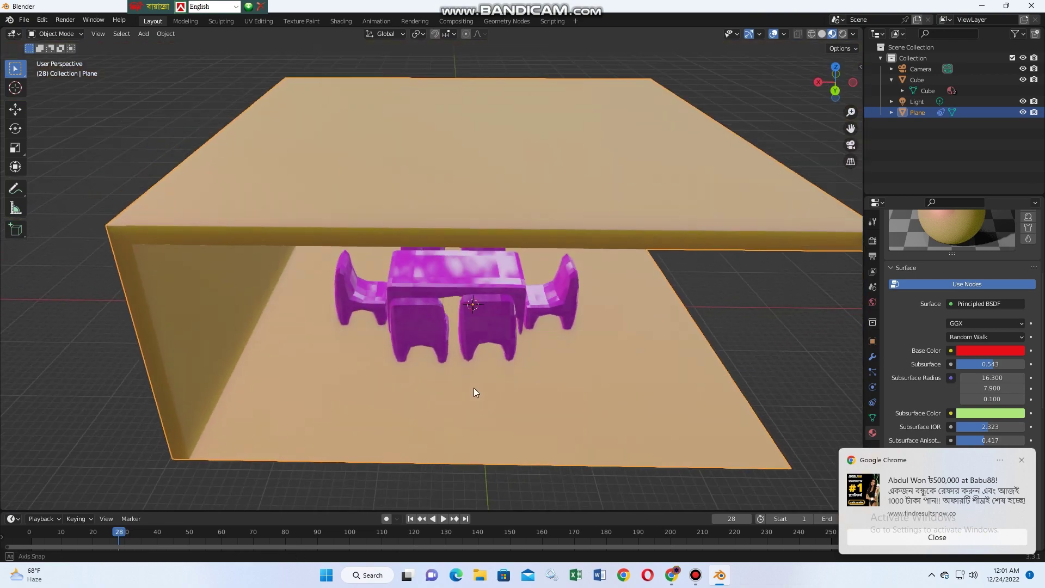
{"action": "scroll", "coordinate": [478, 384], "scroll_direction": "up", "scroll_amount": 5}
{"action": "scroll", "coordinate": [479, 388], "scroll_direction": "down", "scroll_amount": 5}
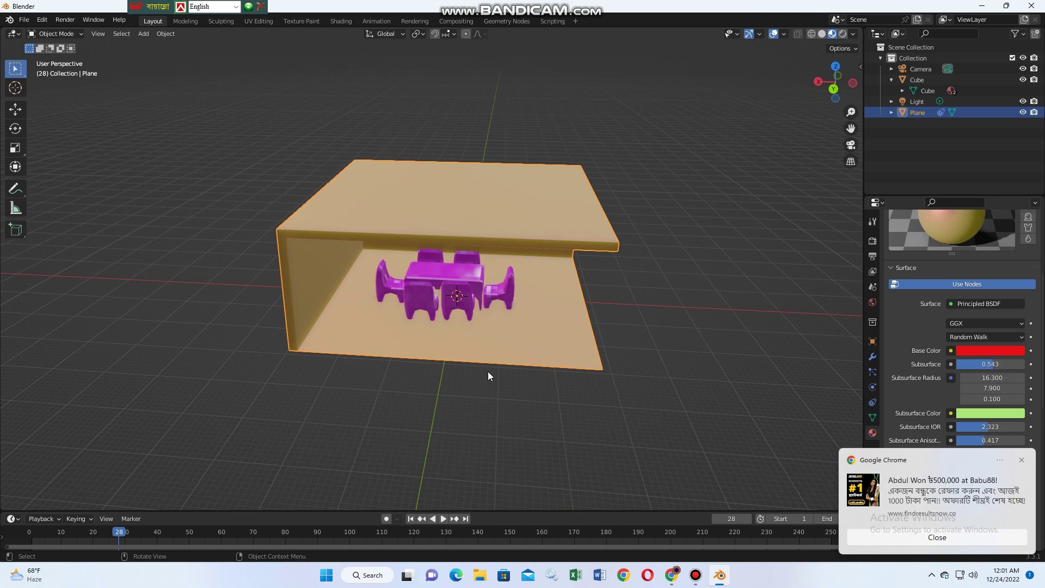
{"action": "scroll", "coordinate": [488, 371], "scroll_direction": "up", "scroll_amount": 5}
{"action": "scroll", "coordinate": [489, 343], "scroll_direction": "down", "scroll_amount": 5}
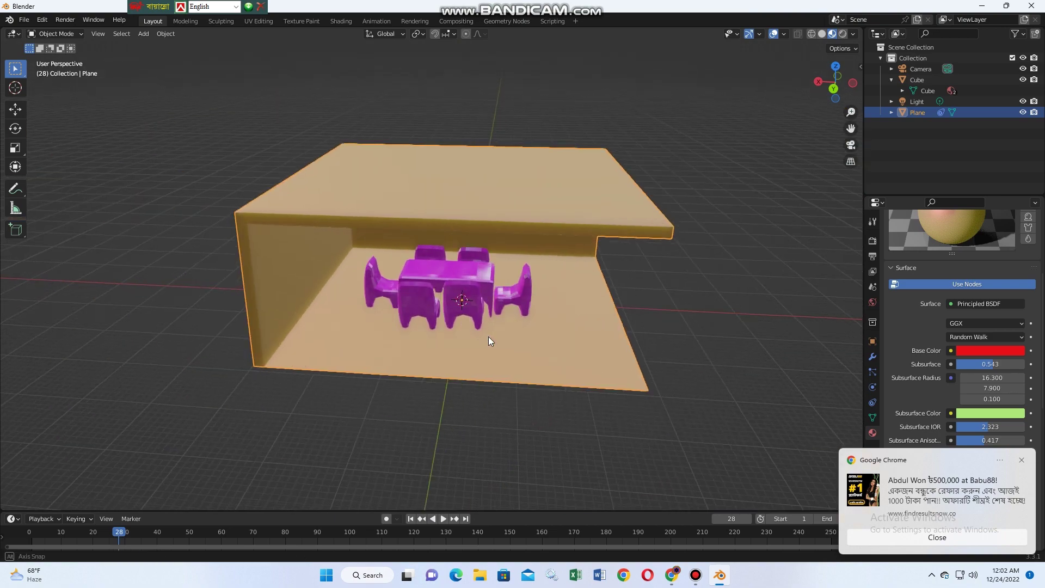
{"action": "mouse_move", "coordinate": [488, 340]}
{"action": "middle_mouse_down"}
{"action": "mouse_move", "coordinate": [380, 342]}
{"action": "mouse_move", "coordinate": [469, 341]}
{"action": "mouse_move", "coordinate": [550, 211]}
{"action": "middle_mouse_up"}
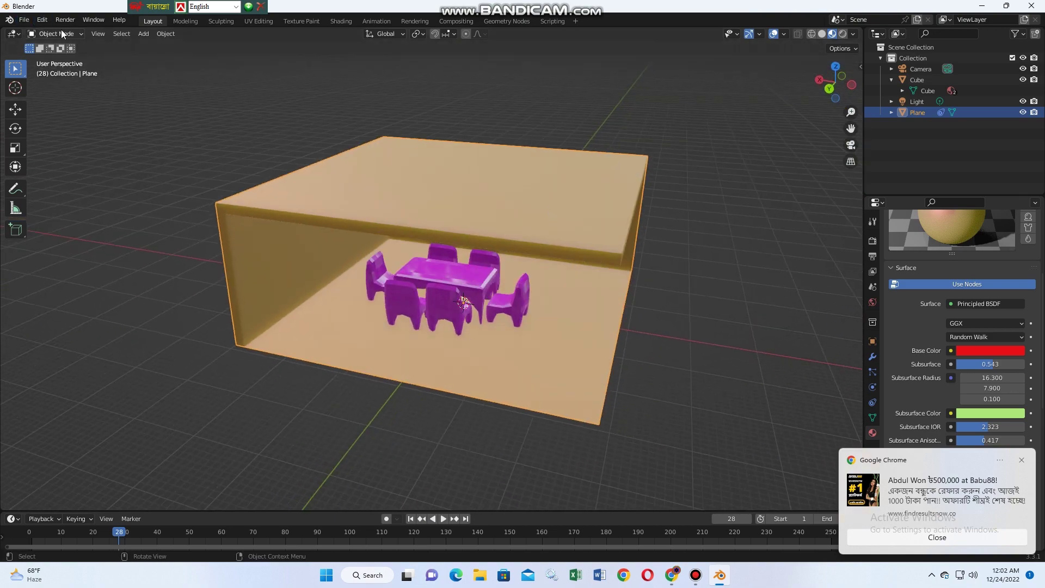
Step: Put the room in Edit Mode and select the left section of the ceiling slab
{"action": "left_click", "coordinate": [81, 34]}
{"action": "left_click", "coordinate": [52, 57]}
{"action": "left_click", "coordinate": [470, 210]}
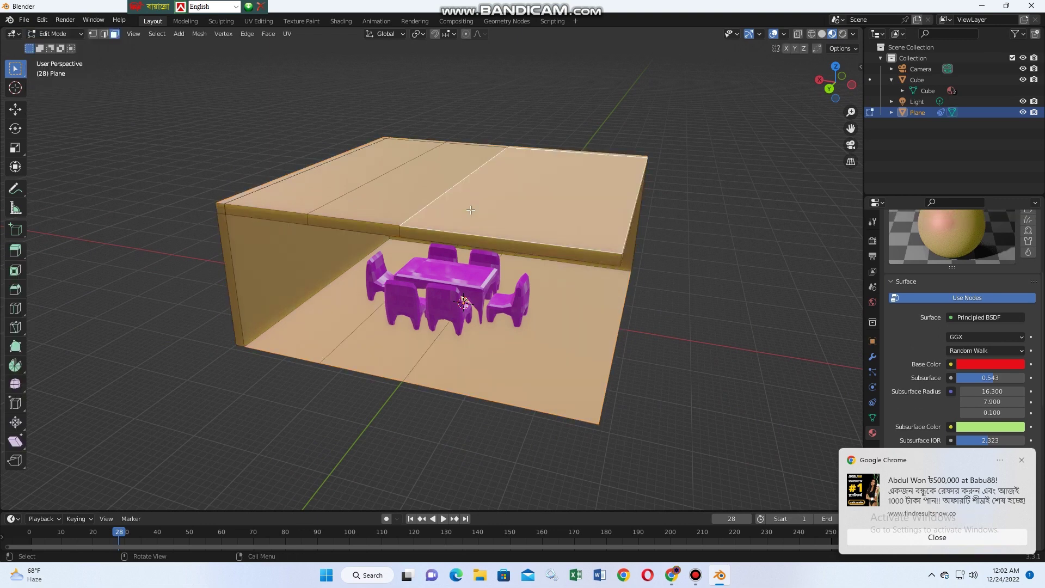
{"action": "left_click", "coordinate": [449, 195]}
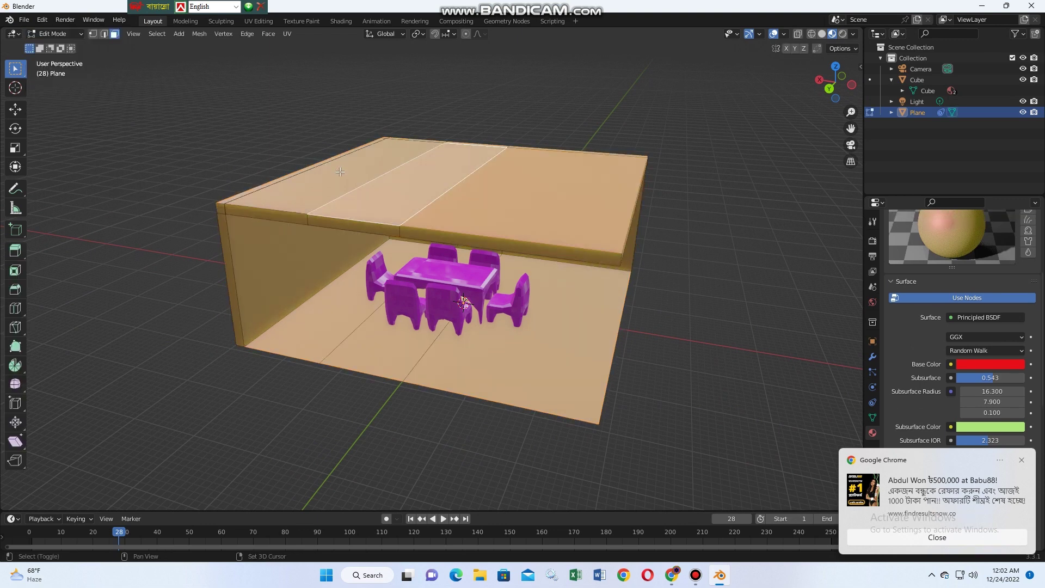
{"action": "left_click", "coordinate": [284, 225]}
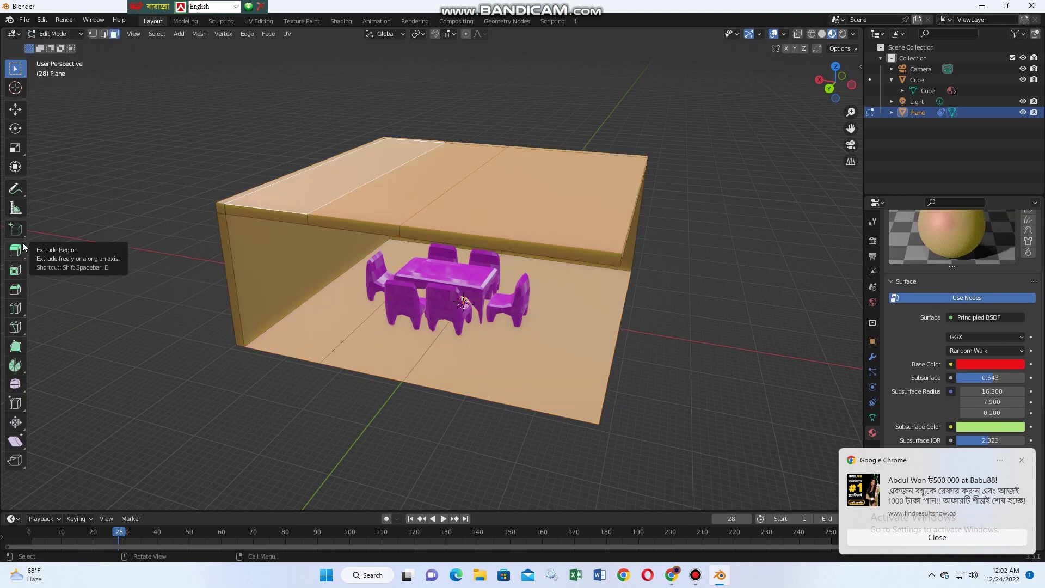
Step: Shear the selected ceiling section into a steep slope
{"action": "left_click", "coordinate": [16, 441]}
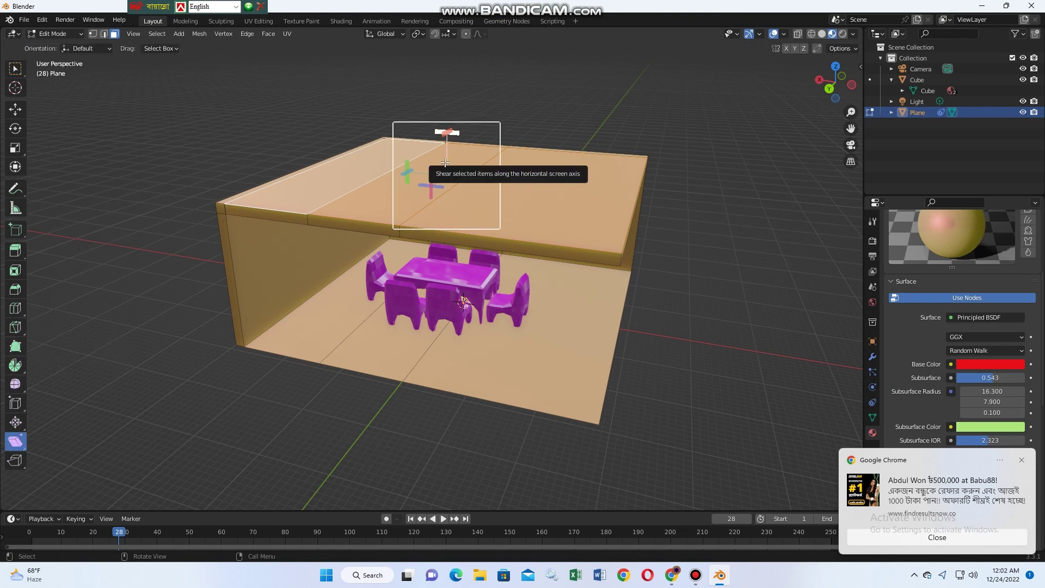
{"action": "left_click_drag", "start_coordinate": [445, 162], "coordinate": [416, 218]}
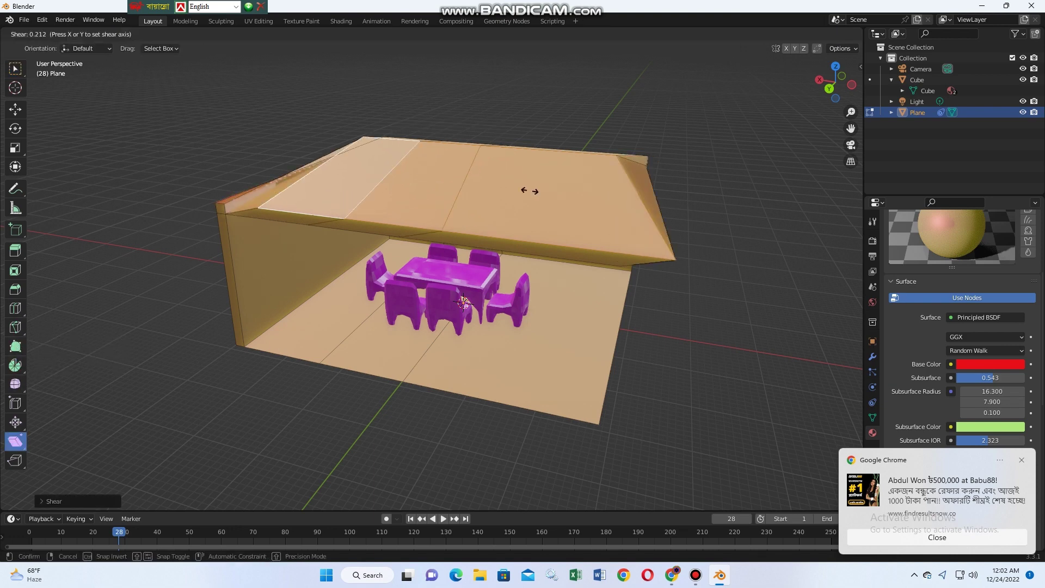
{"action": "left_click_drag", "start_coordinate": [414, 164], "coordinate": [665, 292]}
{"action": "mouse_move", "coordinate": [665, 292]}
{"action": "middle_mouse_down"}
{"action": "mouse_move", "coordinate": [593, 175]}
{"action": "mouse_move", "coordinate": [769, 266]}
{"action": "middle_mouse_up"}
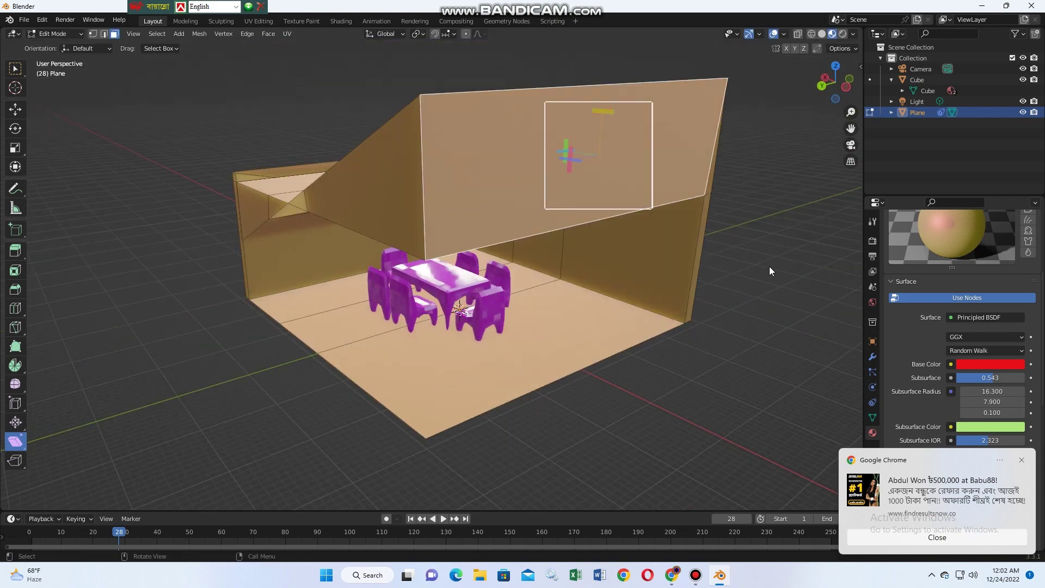
Step: Delete a face of the sloped ceiling section and look over the room
{"action": "key", "text": "x"}
{"action": "middle_click_drag", "start_coordinate": [708, 283], "coordinate": [491, 215]}
{"action": "key", "text": "x"}
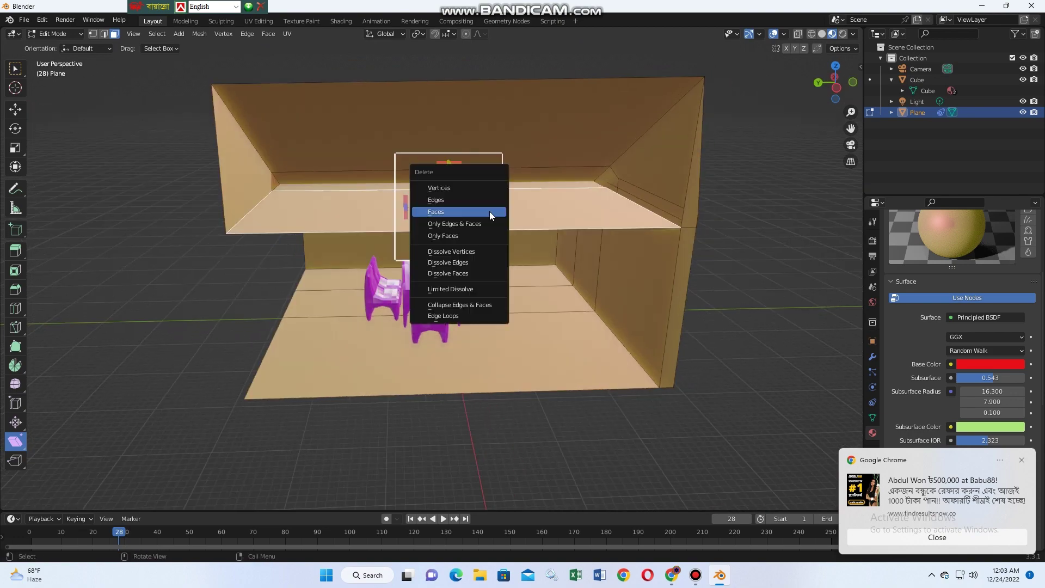
{"action": "left_click", "coordinate": [490, 215]}
{"action": "middle_click_drag", "start_coordinate": [661, 329], "coordinate": [486, 237]}
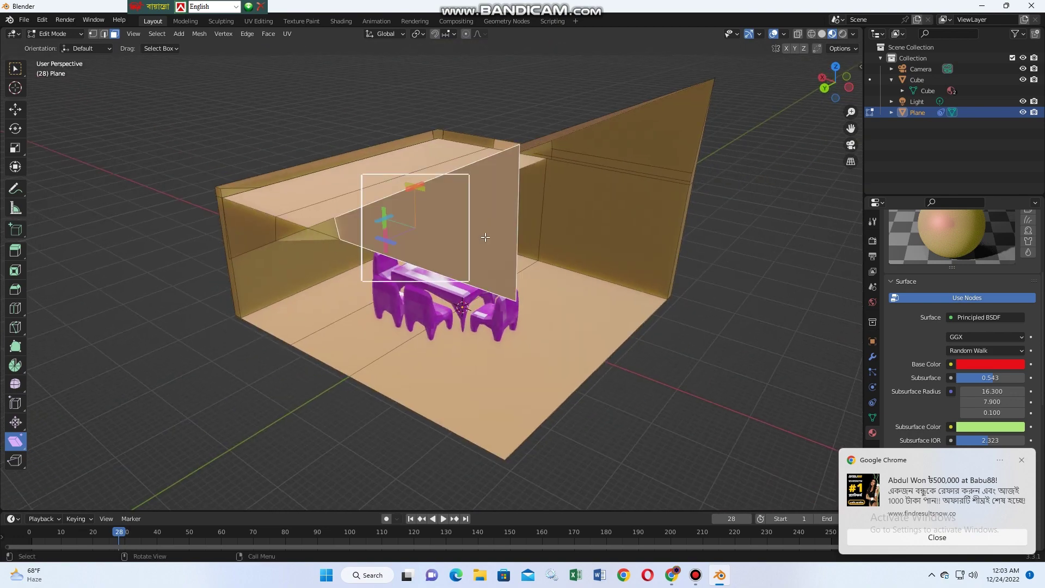
{"action": "key", "text": "x"}
{"action": "left_click", "coordinate": [485, 237]}
{"action": "mouse_move", "coordinate": [486, 237]}
{"action": "middle_mouse_down"}
{"action": "mouse_move", "coordinate": [613, 346]}
{"action": "mouse_move", "coordinate": [631, 346]}
{"action": "middle_mouse_up"}
{"action": "mouse_move", "coordinate": [515, 372]}
{"action": "middle_mouse_down"}
{"action": "mouse_move", "coordinate": [482, 380]}
{"action": "mouse_move", "coordinate": [530, 358]}
{"action": "middle_mouse_up"}
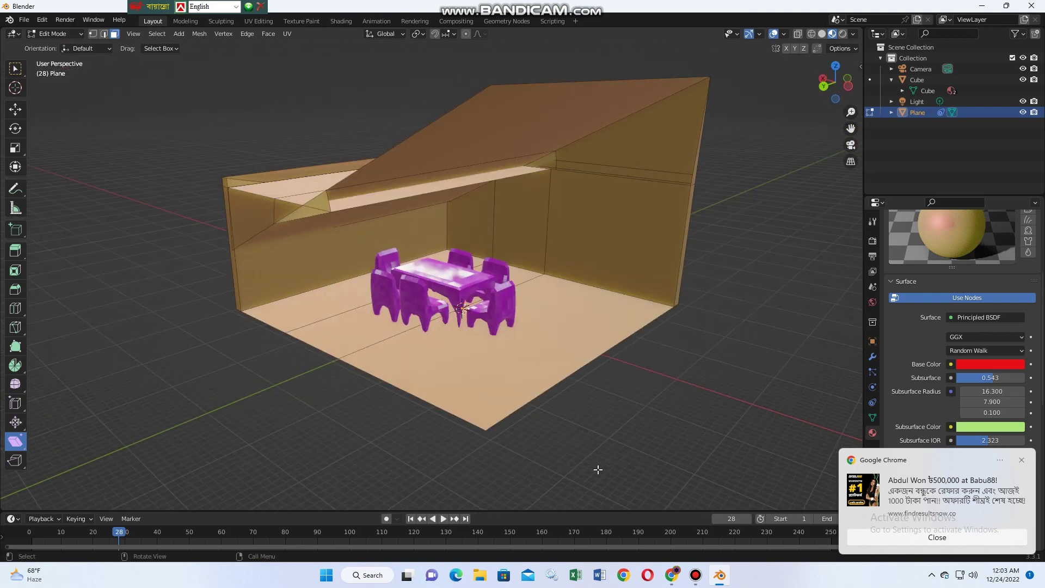
{"action": "mouse_move", "coordinate": [523, 6]}
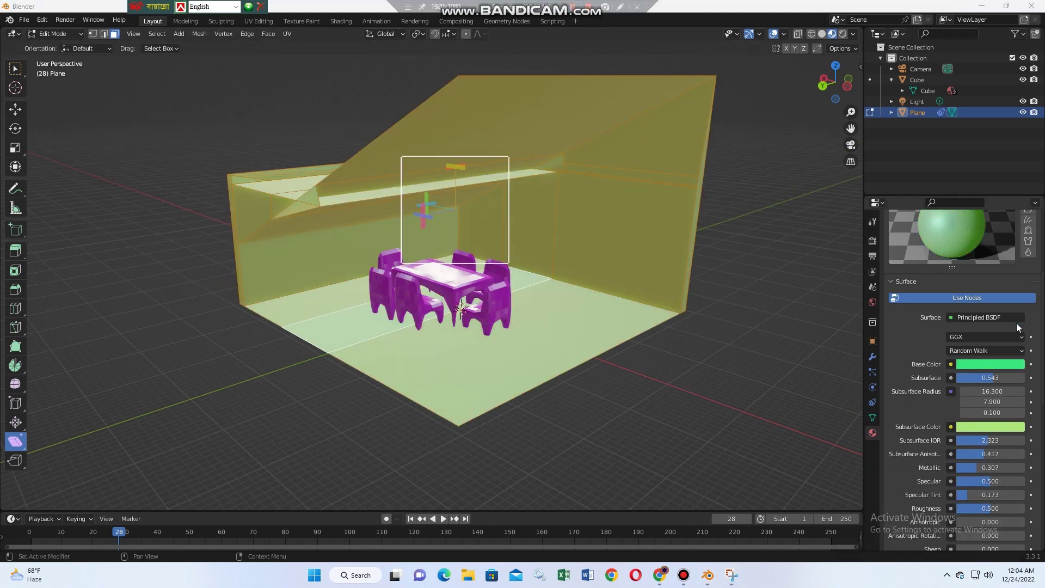
Step: Try red, green, cyan and orange room base colours, settling on light purple
{"action": "left_click", "coordinate": [974, 364]}
{"action": "left_click", "coordinate": [963, 281]}
{"action": "left_click", "coordinate": [940, 232]}
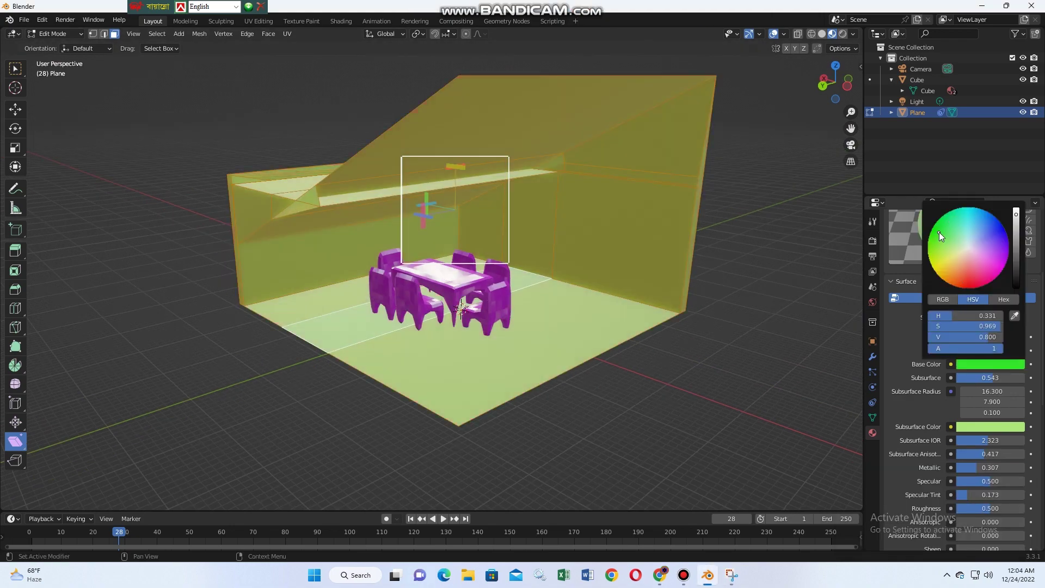
{"action": "left_click_drag", "start_coordinate": [994, 234], "coordinate": [979, 280]}
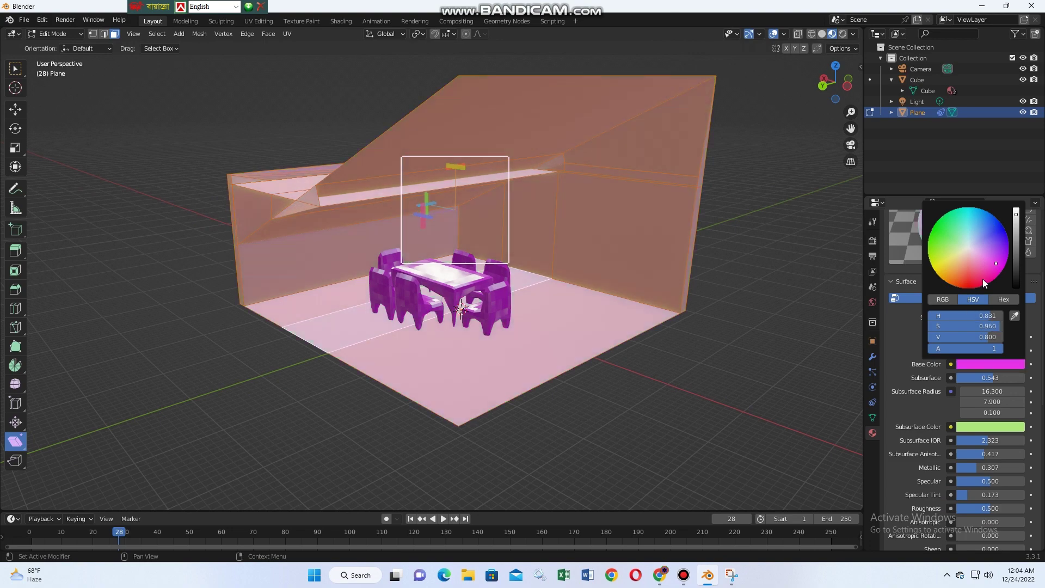
{"action": "scroll", "coordinate": [708, 261], "scroll_direction": "up", "scroll_amount": 3}
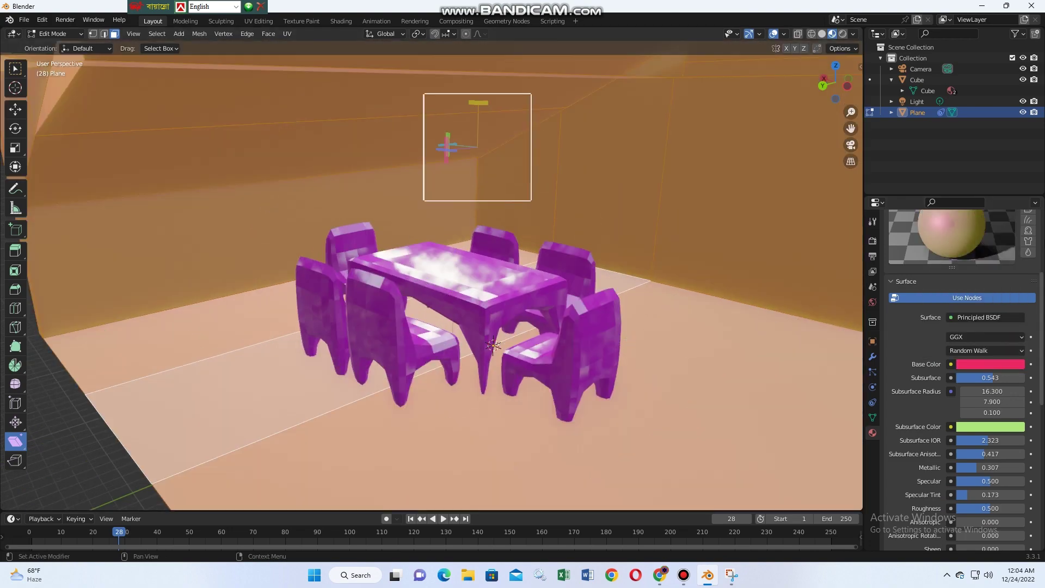
{"action": "left_click", "coordinate": [988, 364]}
{"action": "left_click", "coordinate": [947, 229]}
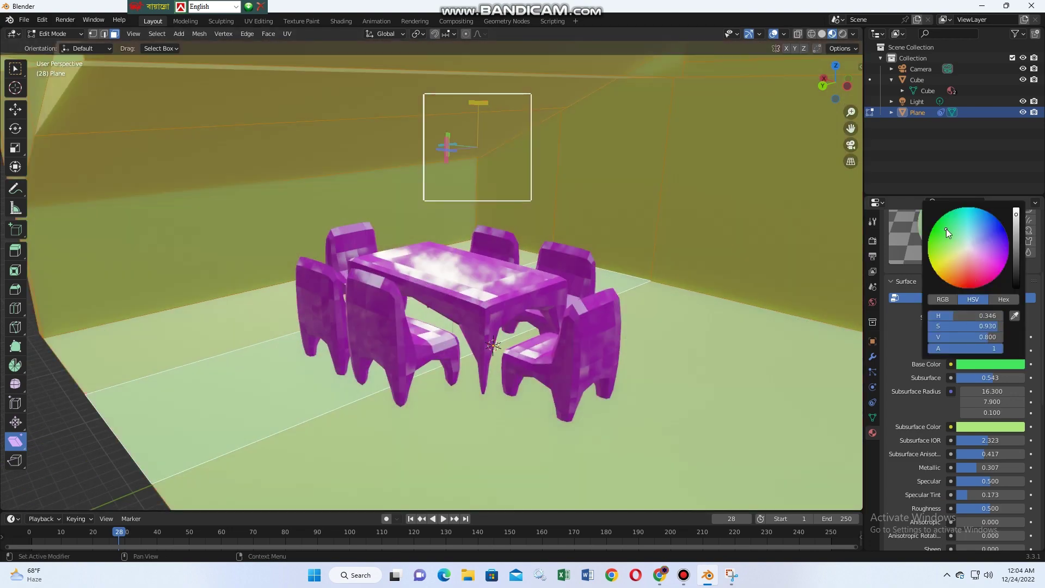
{"action": "left_click", "coordinate": [967, 223]}
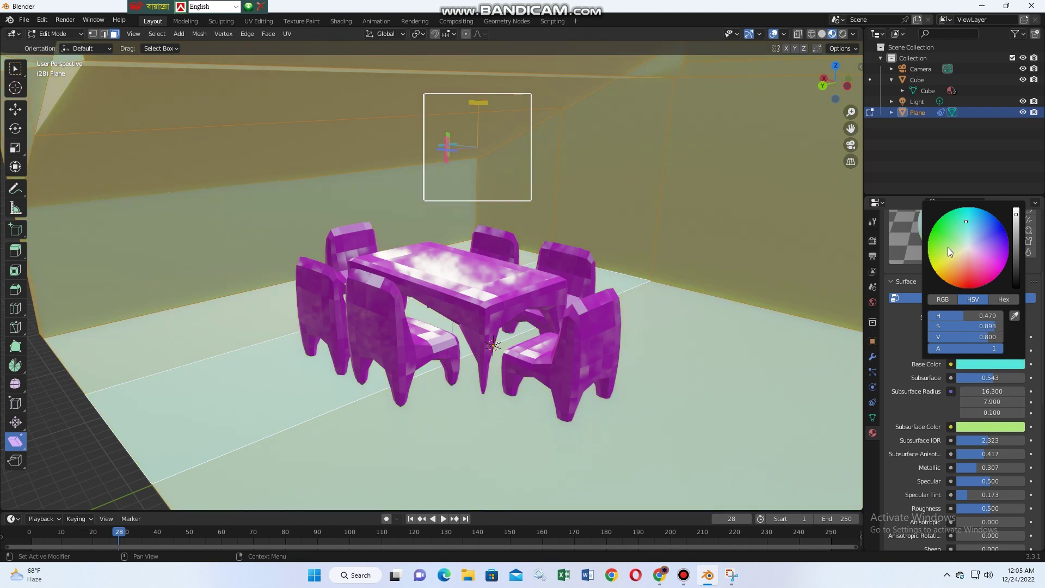
{"action": "left_click", "coordinate": [945, 265]}
{"action": "left_click", "coordinate": [962, 277]}
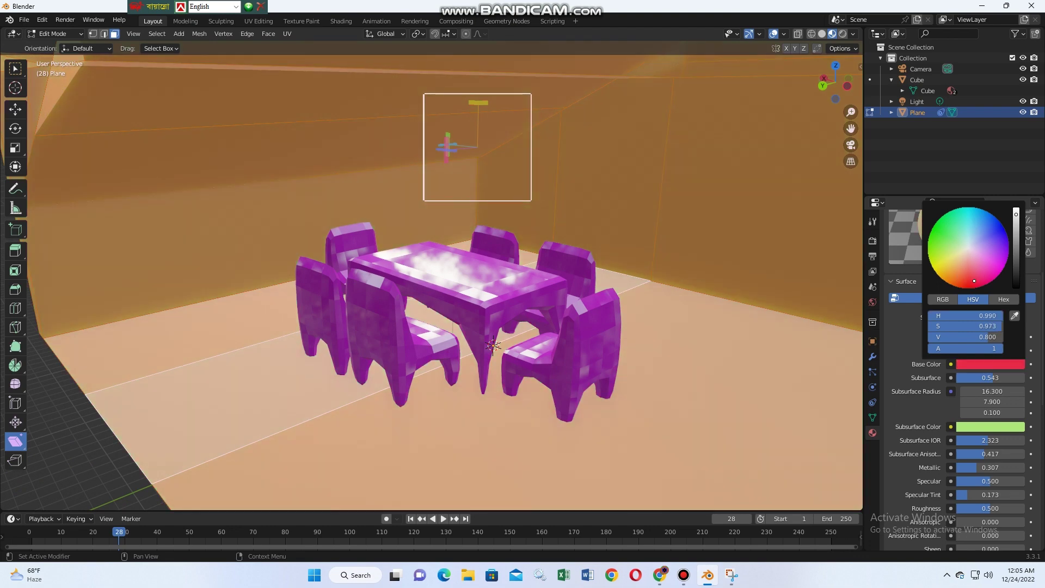
{"action": "left_click", "coordinate": [991, 243]}
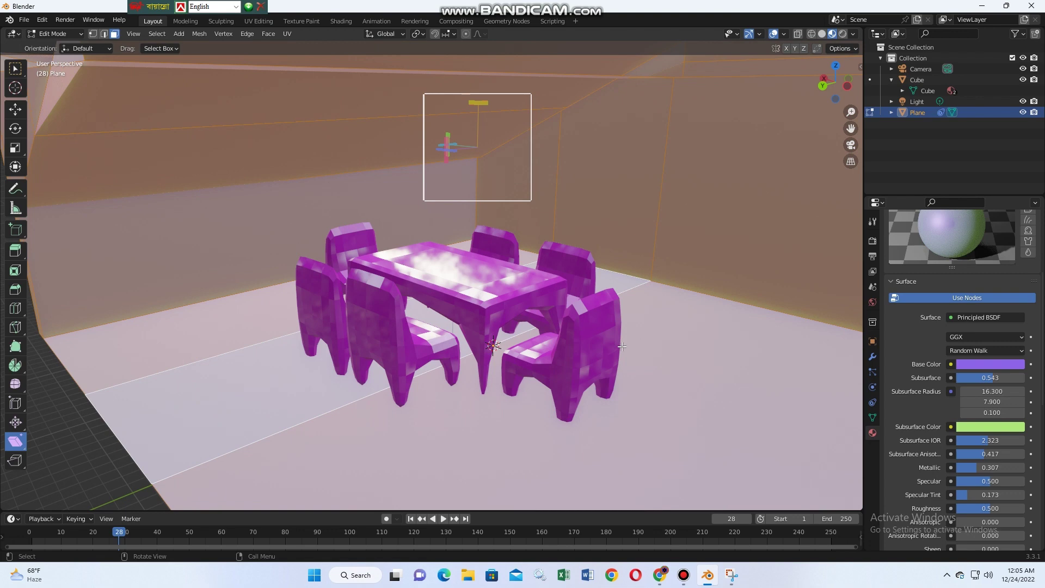
Step: Orbit and zoom in around the table and chairs, then return to the Select Box tool
{"action": "middle_click_drag", "start_coordinate": [622, 347], "coordinate": [635, 399]}
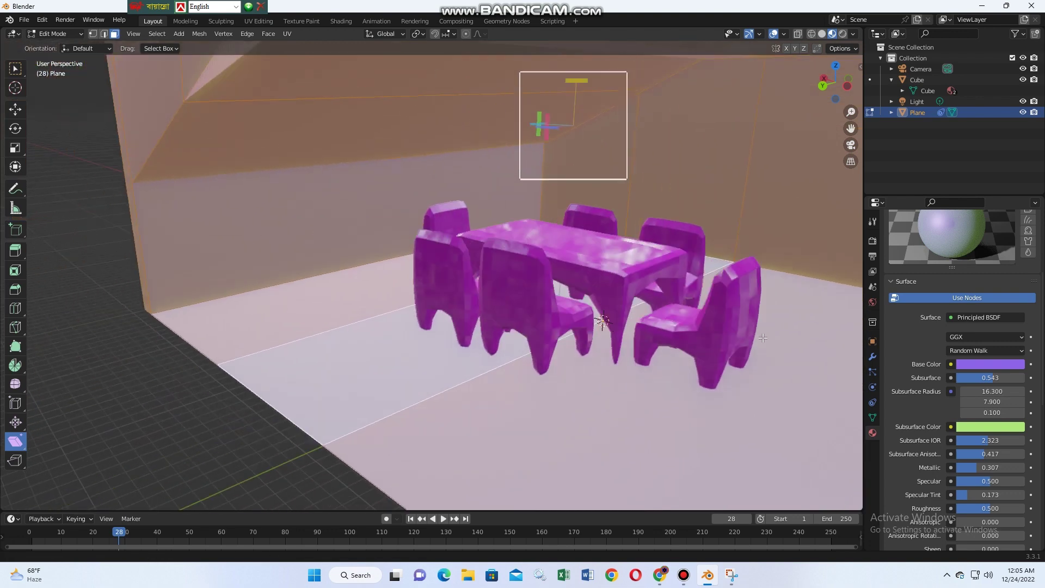
{"action": "middle_click_drag", "start_coordinate": [635, 399], "coordinate": [619, 428]}
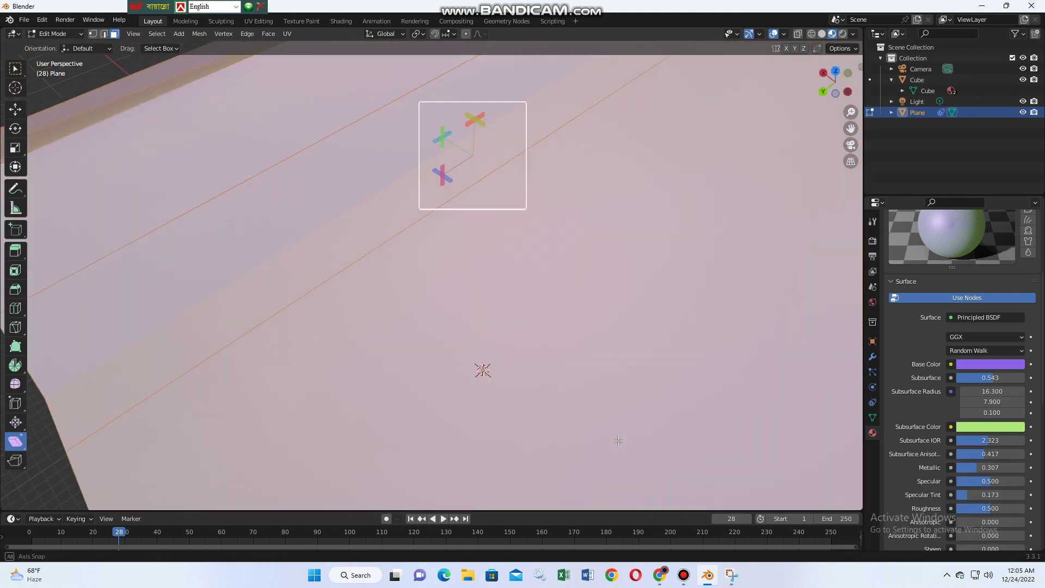
{"action": "scroll", "coordinate": [619, 428], "scroll_direction": "down", "scroll_amount": 5}
{"action": "scroll", "coordinate": [619, 428], "scroll_direction": "down", "scroll_amount": 3}
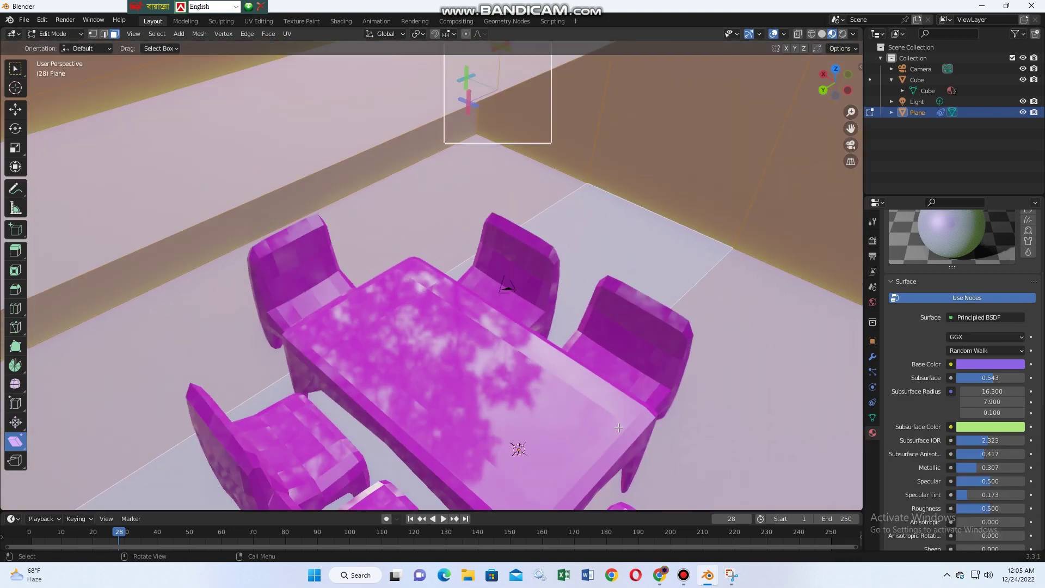
{"action": "middle_click_drag", "start_coordinate": [619, 428], "coordinate": [621, 281]}
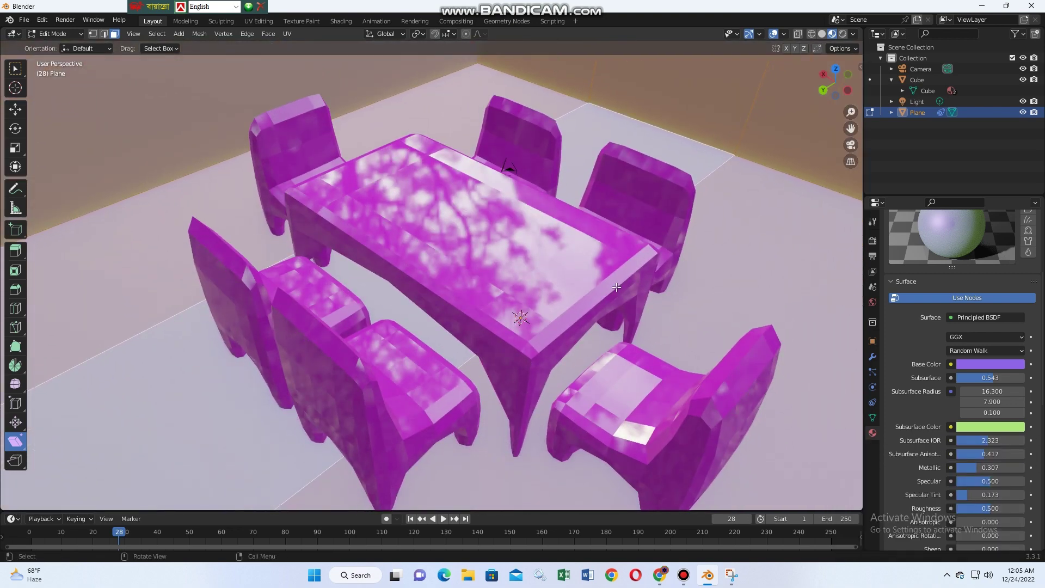
{"action": "scroll", "coordinate": [606, 307], "scroll_direction": "down", "scroll_amount": 3}
{"action": "scroll", "coordinate": [606, 308], "scroll_direction": "down", "scroll_amount": 3}
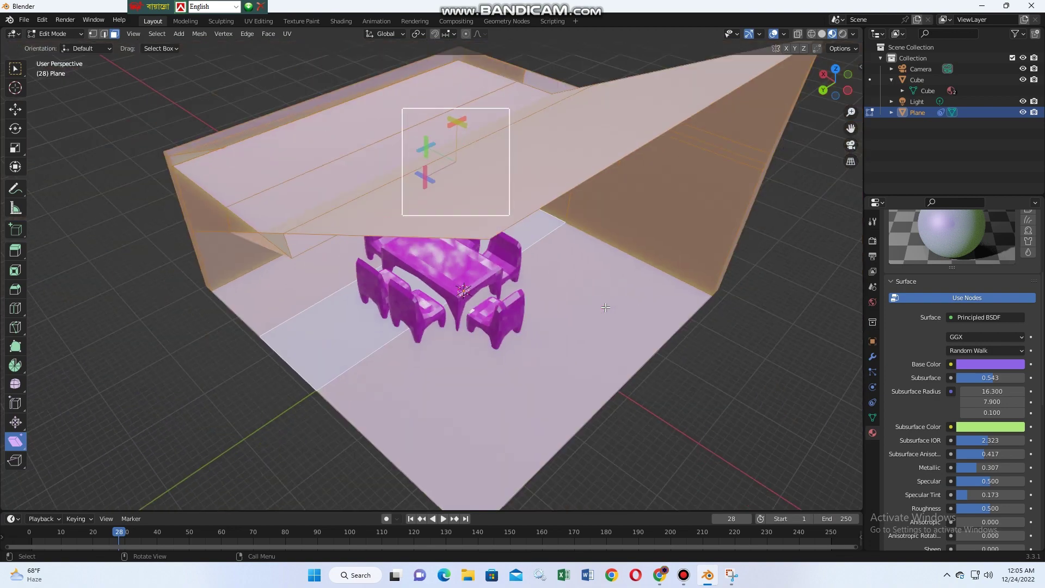
{"action": "middle_click_drag", "start_coordinate": [606, 308], "coordinate": [575, 299]}
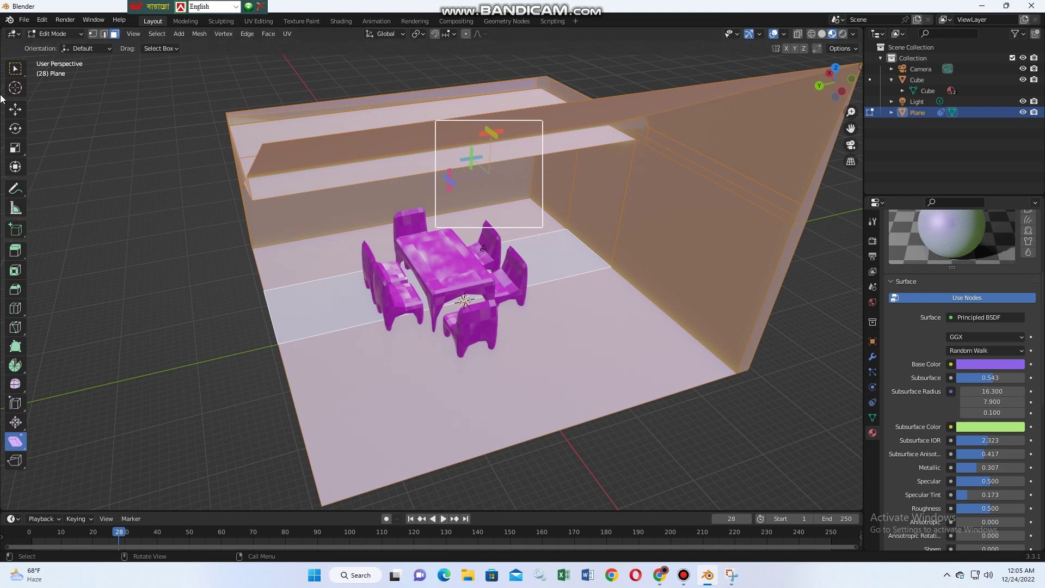
{"action": "left_click", "coordinate": [15, 69]}
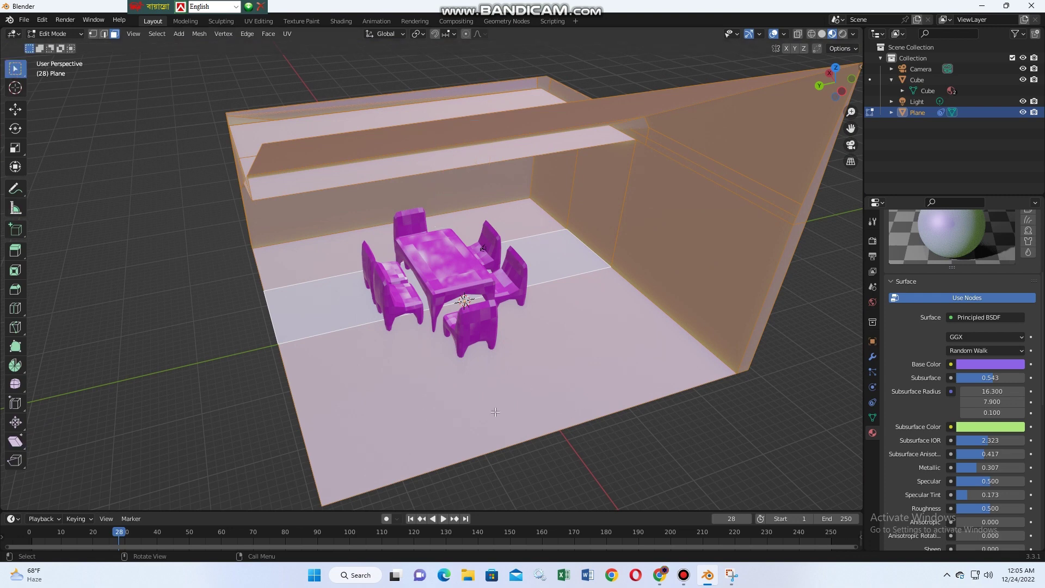
Step: Clear the selection, select the front floor face, and return the room to Object Mode
{"action": "left_click", "coordinate": [384, 293]}
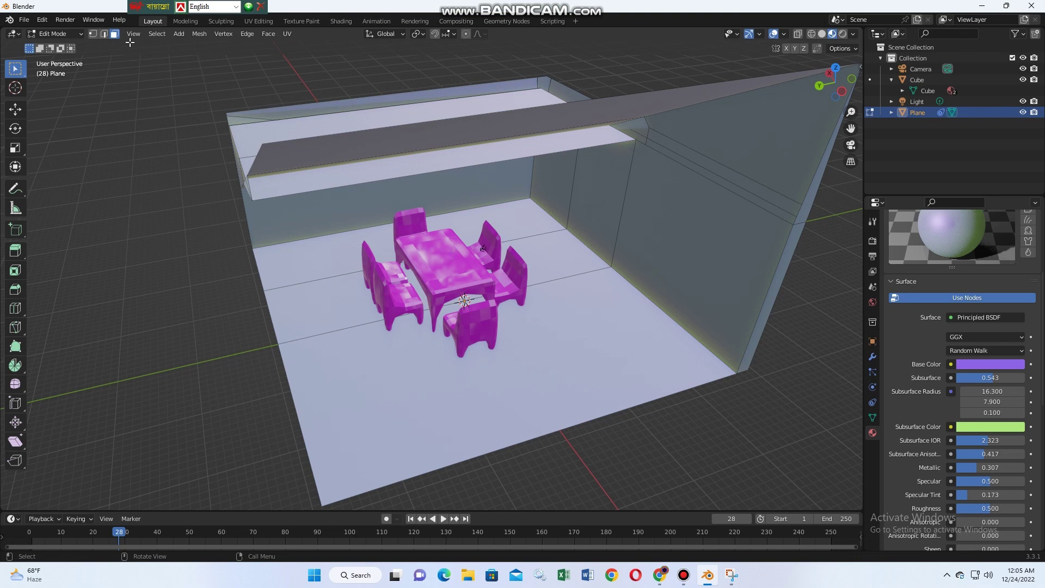
{"action": "left_click", "coordinate": [464, 368]}
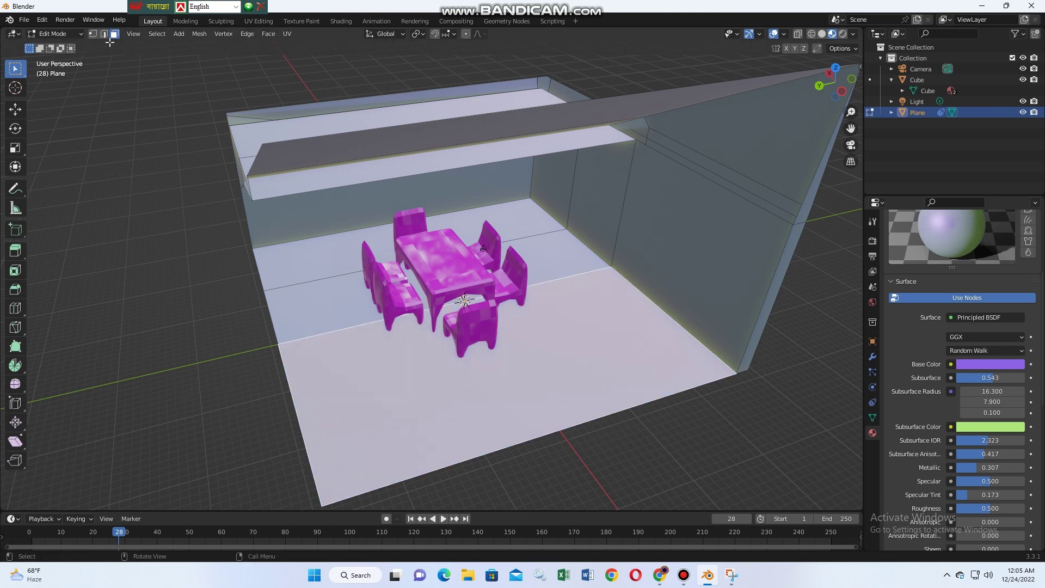
{"action": "left_click", "coordinate": [82, 37]}
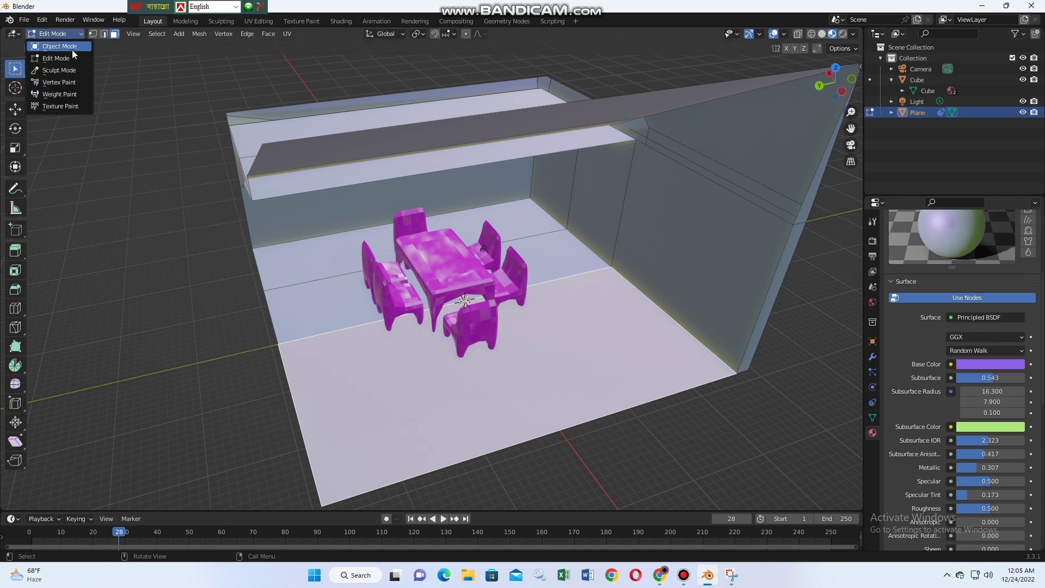
{"action": "left_click", "coordinate": [82, 43]}
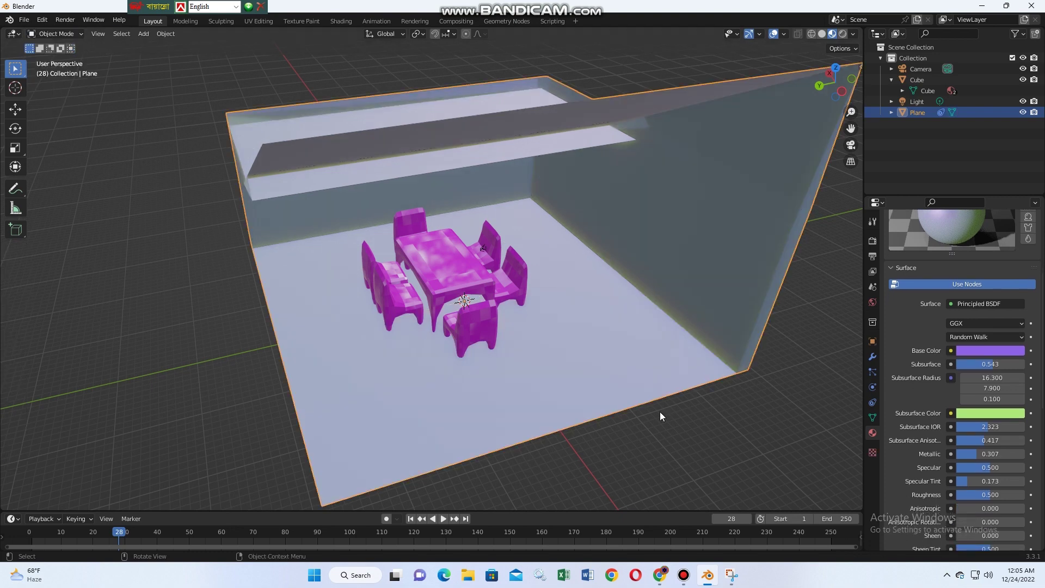